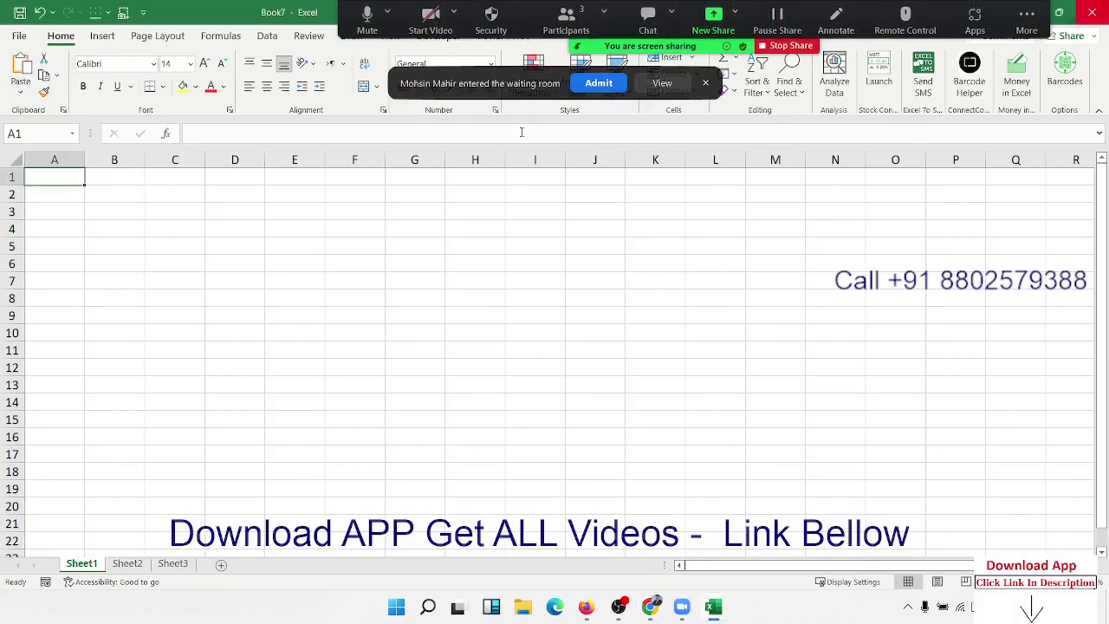
# Admit the waiting person to the Zoom meeting, check the three-person participants list, then close it.
pyautogui.click(605, 86)
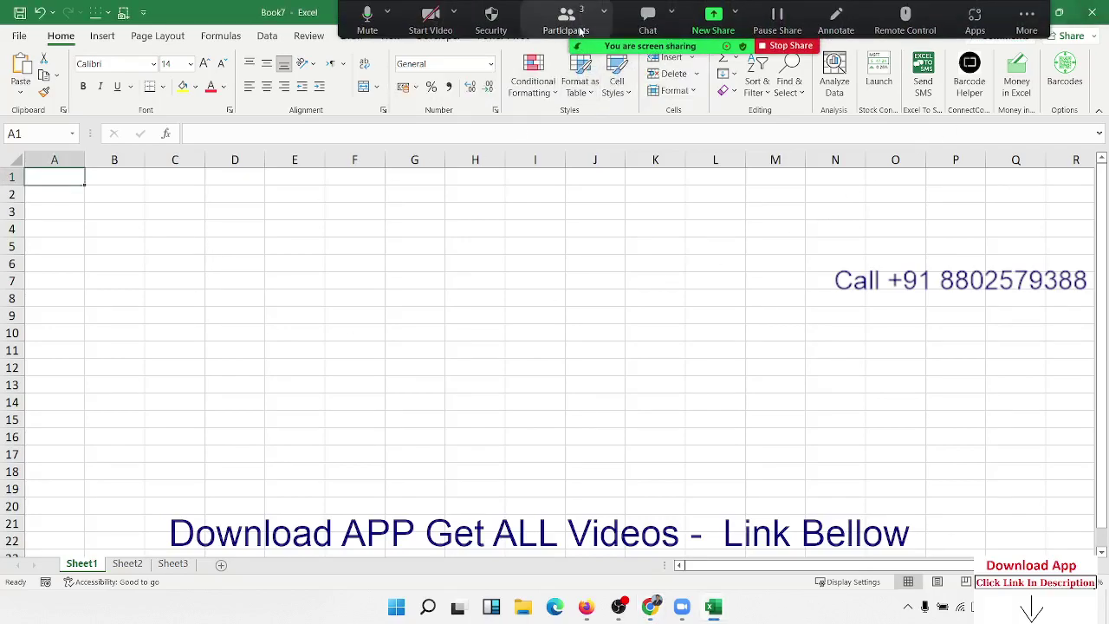
pyautogui.click(579, 30)
pyautogui.click(663, 230)
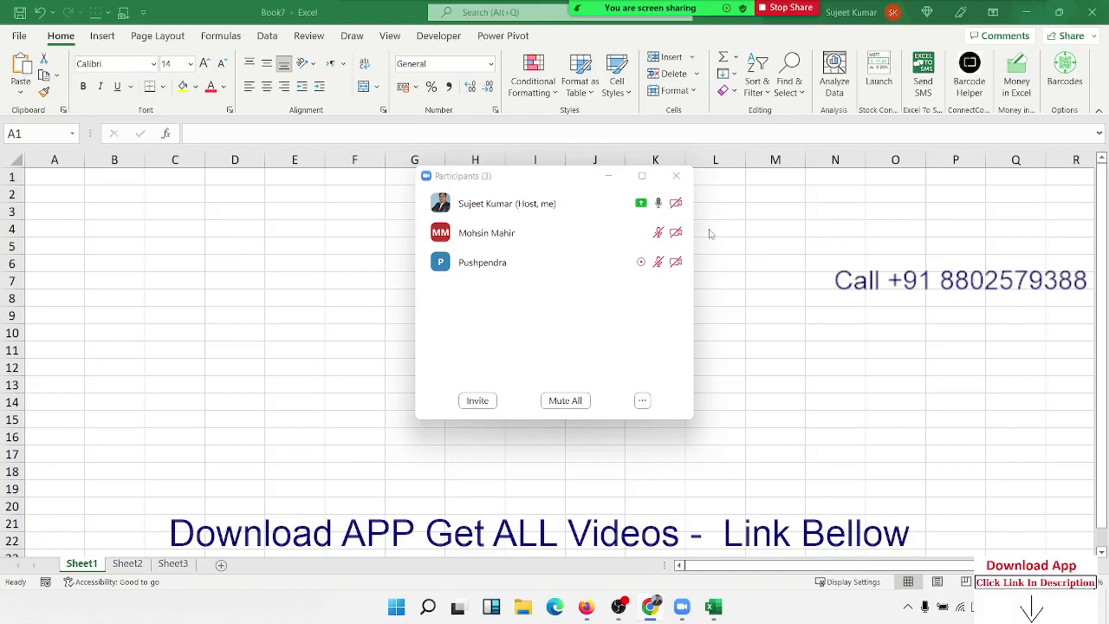
pyautogui.click(675, 176)
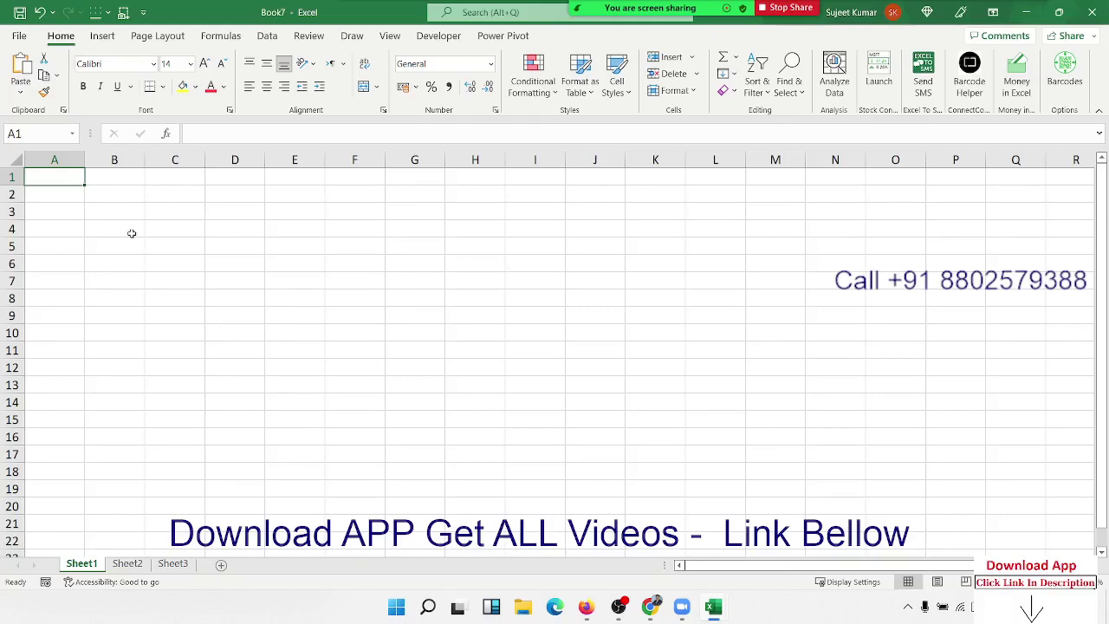
# Enter 500 in cell B2.
pyautogui.scroll(4, 131, 238)
pyautogui.scroll(2, 141, 237)
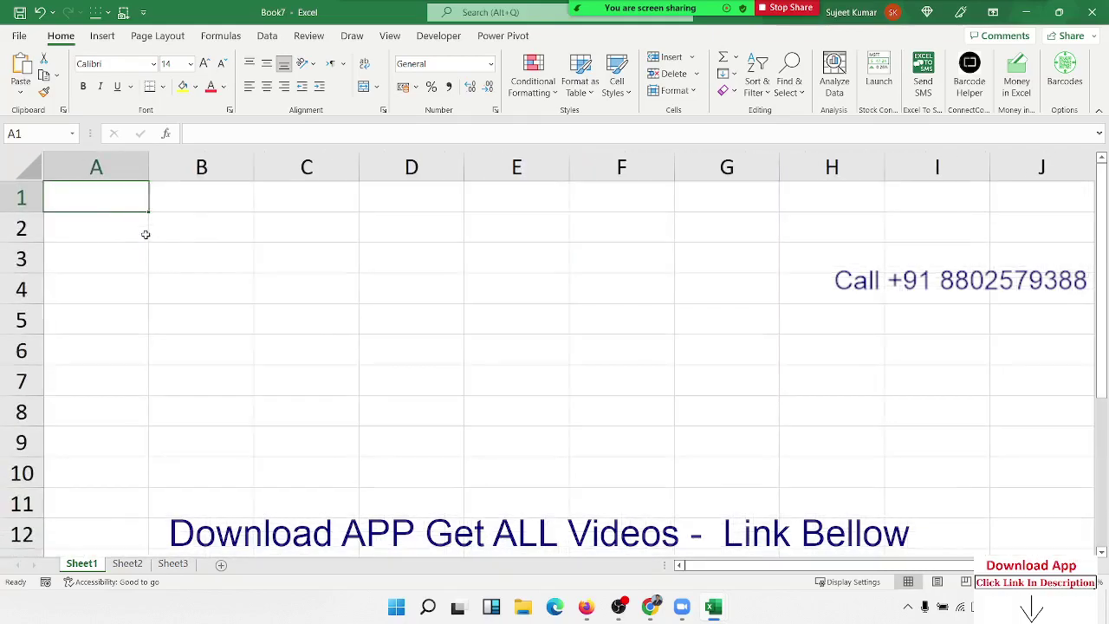
pyautogui.click(206, 226)
pyautogui.write('50')
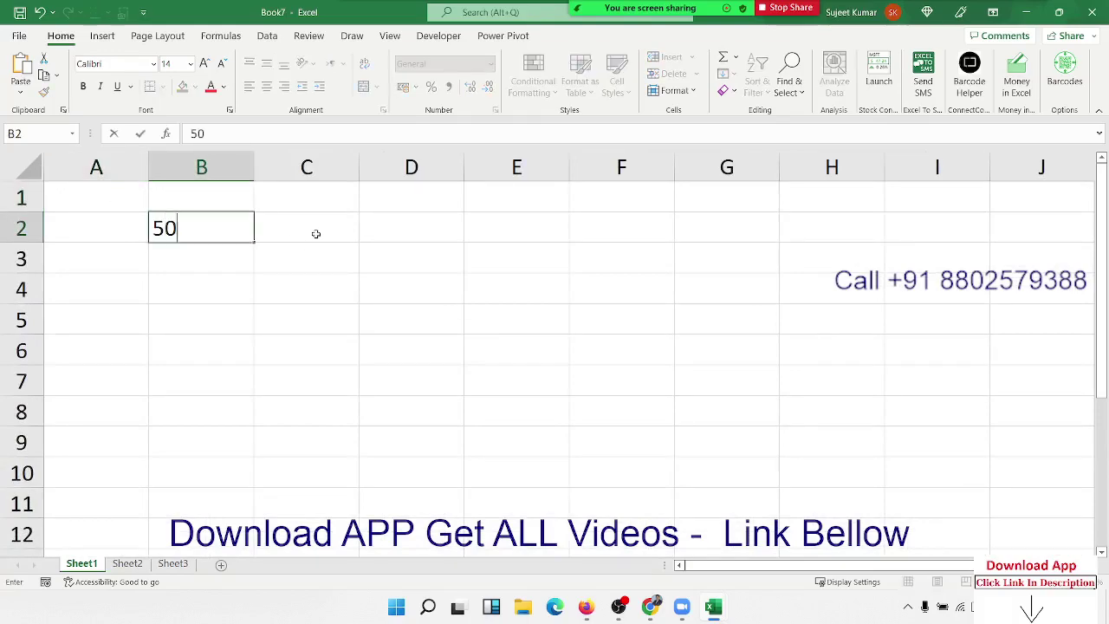
pyautogui.write('0')
pyautogui.hotkey('ctrl', 'Return')
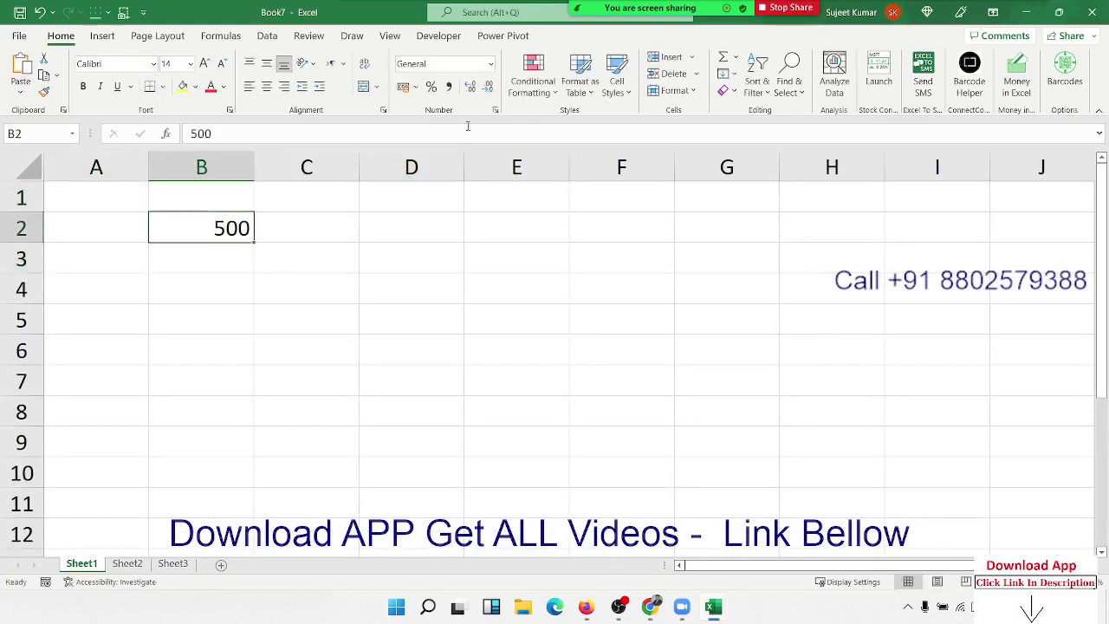
# Give B2 the custom number format "MRP" 0 so it displays MRP 500.
pyautogui.click(495, 111)
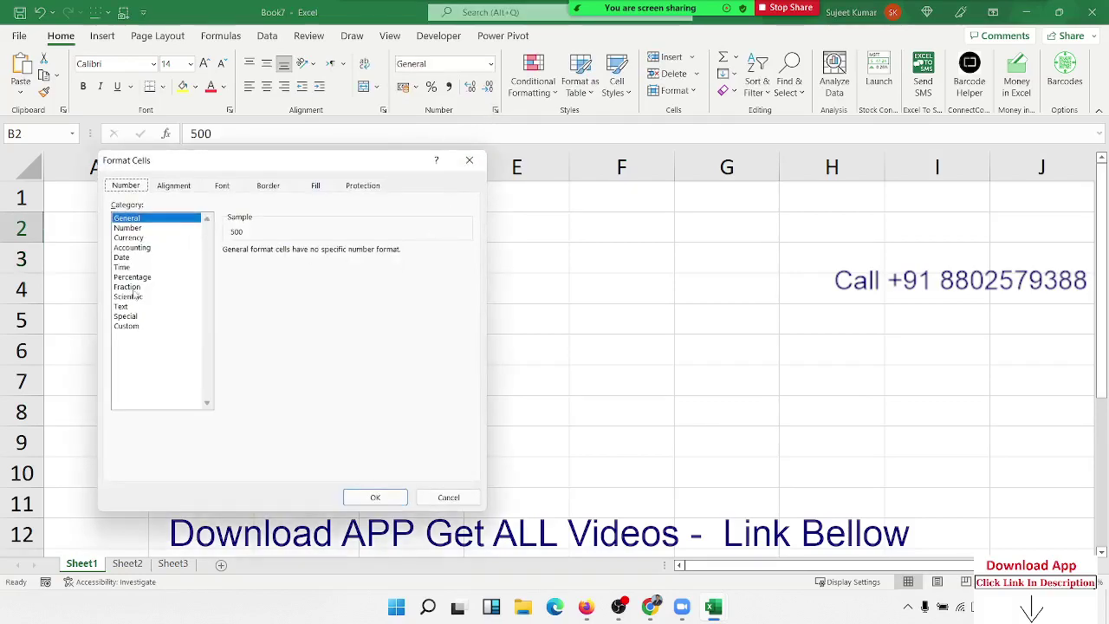
pyautogui.click(147, 327)
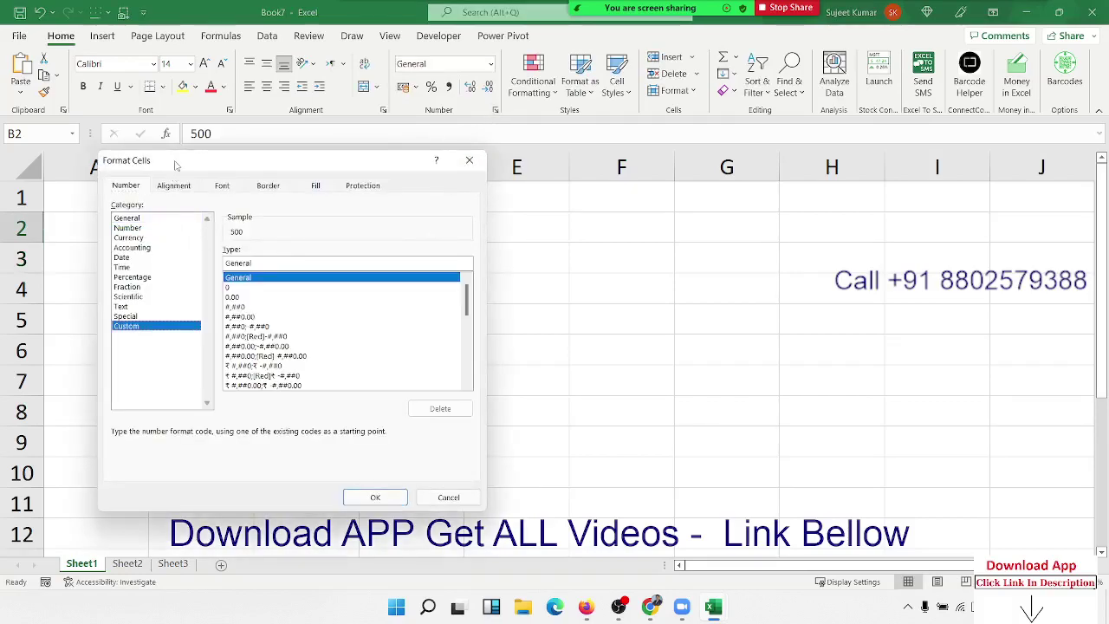
pyautogui.moveTo(175, 170); pyautogui.dragTo(310, 174)
pyautogui.doubleClick(371, 266)
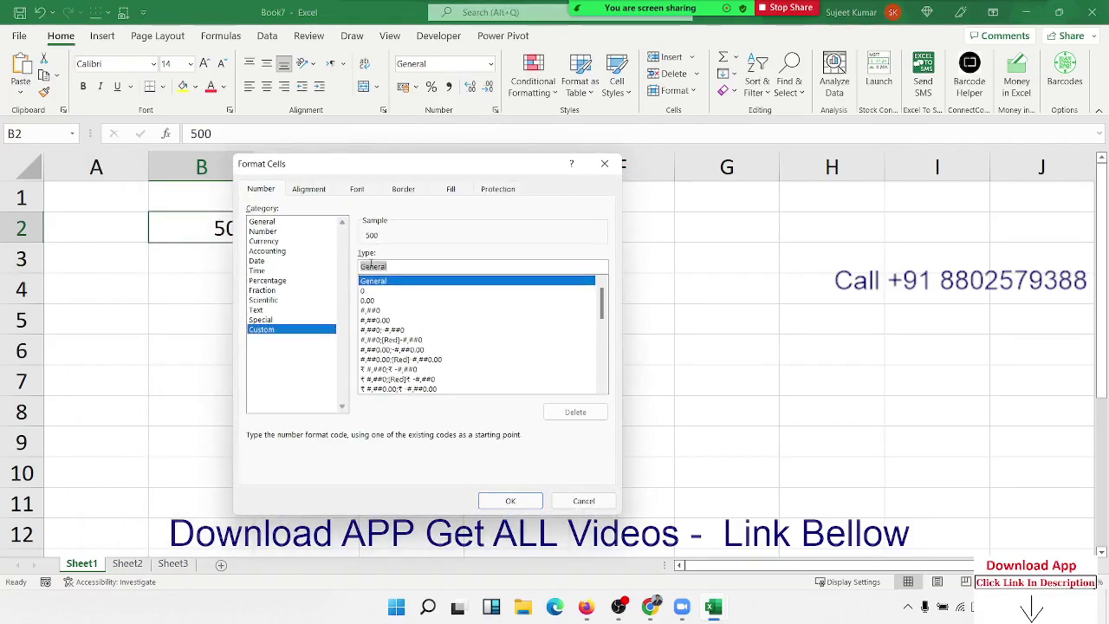
pyautogui.write('[')
pyautogui.write('MR')
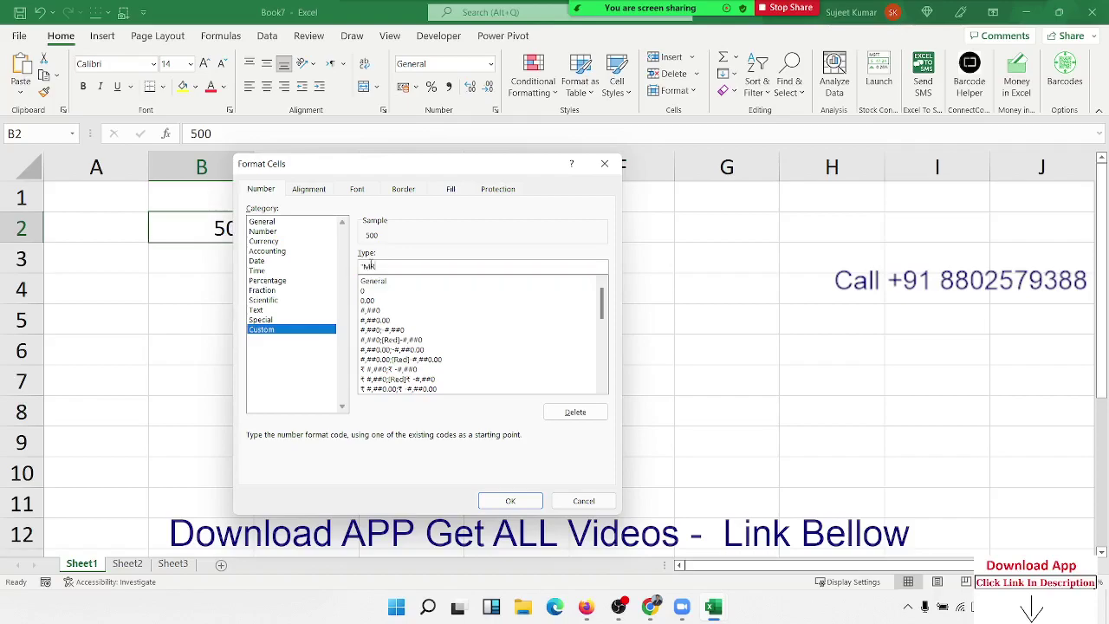
pyautogui.write('P" 0')
pyautogui.click(510, 501)
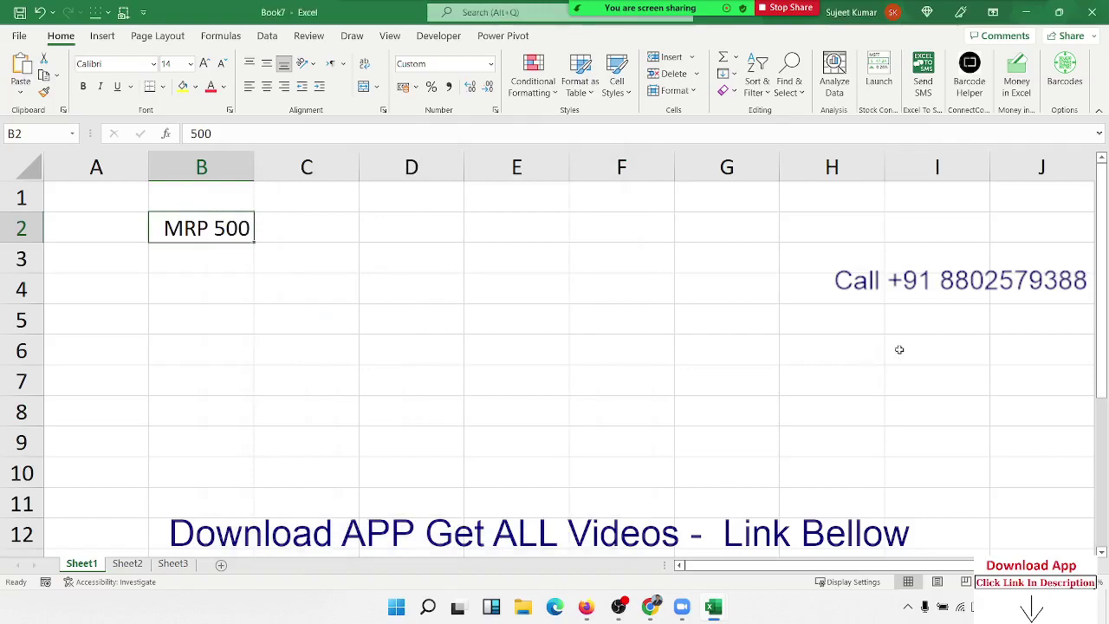
pyautogui.click(587, 607)
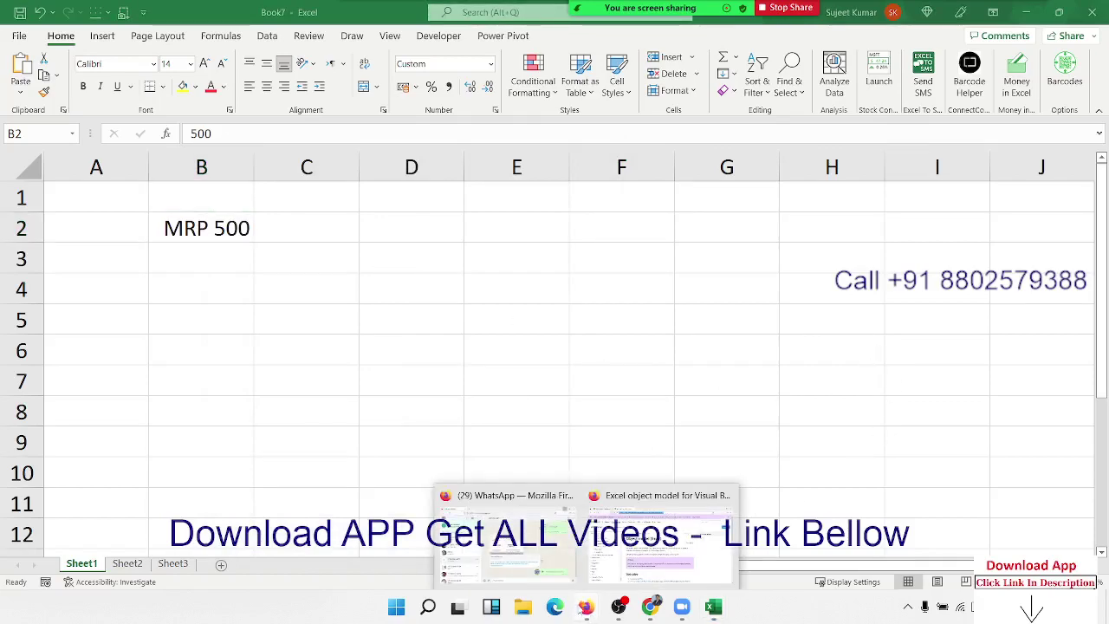
pyautogui.click(265, 238)
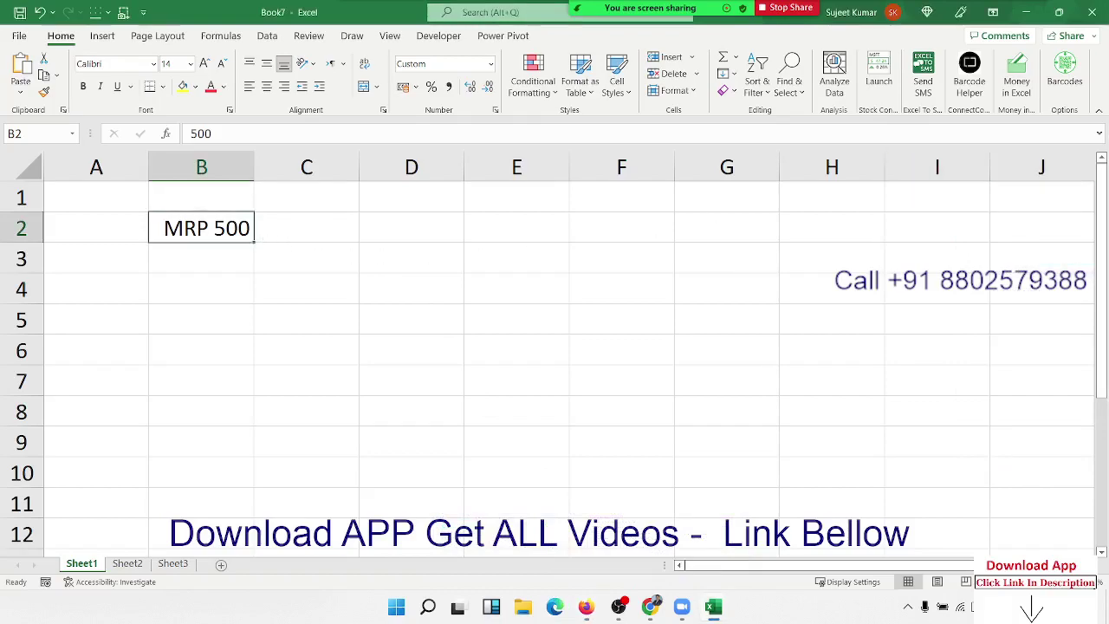
# Replace B2's value with -600 so it shows -MRP 600.
pyautogui.click(586, 606)
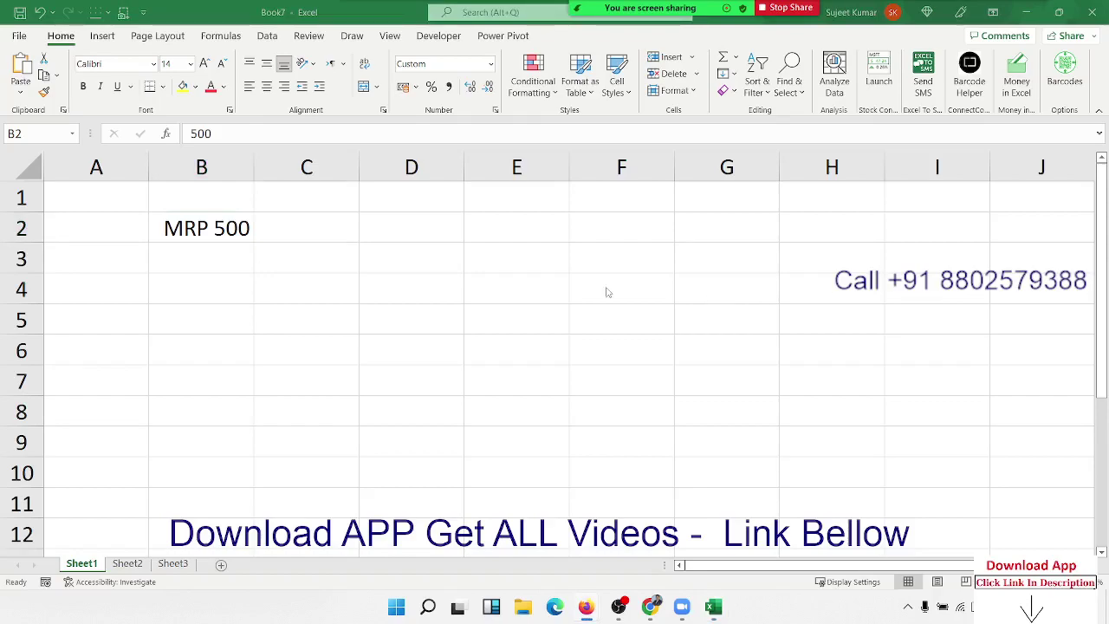
pyautogui.click(214, 235)
pyautogui.write('-')
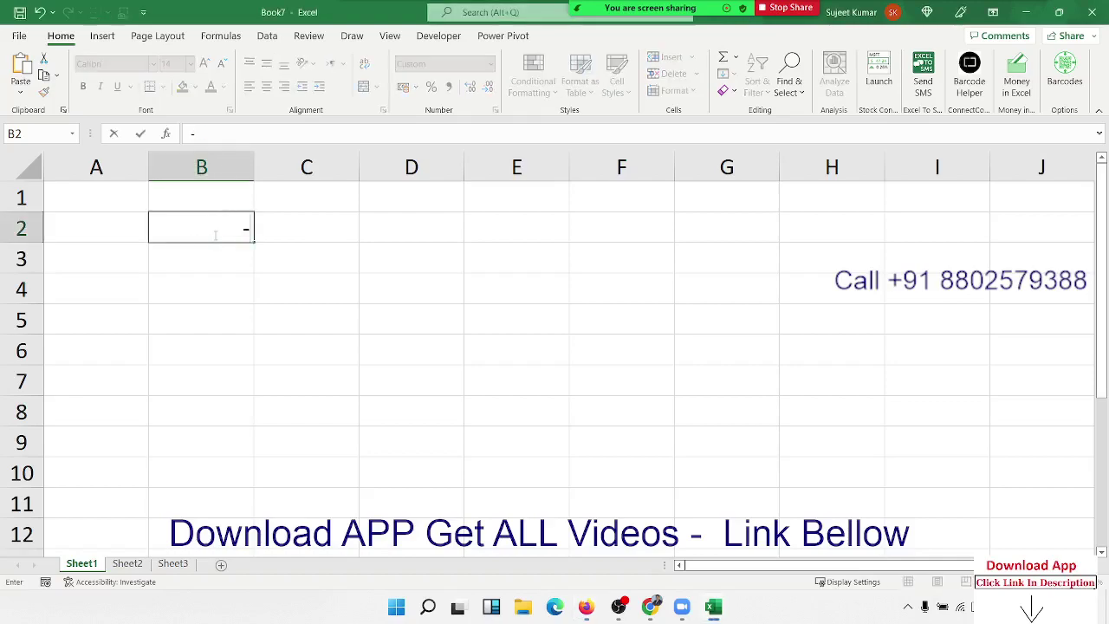
pyautogui.write('MRP 600')
pyautogui.press('Return')
pyautogui.click(214, 235)
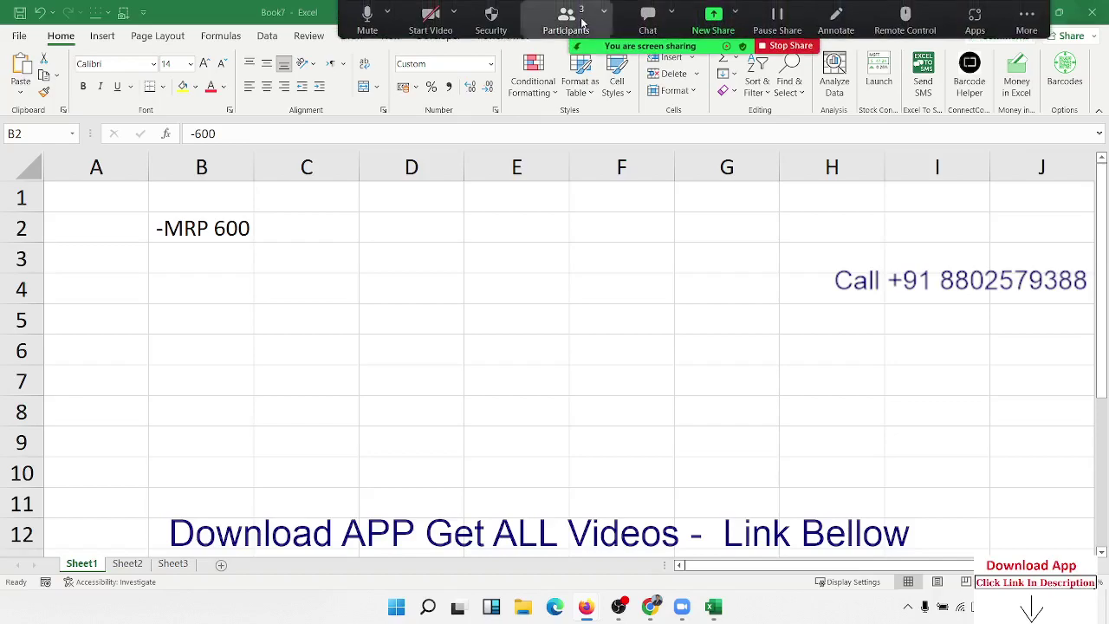
# In Zoom, allow a participant to record local files, then close the participants list.
pyautogui.click(566, 19)
pyautogui.click(674, 232)
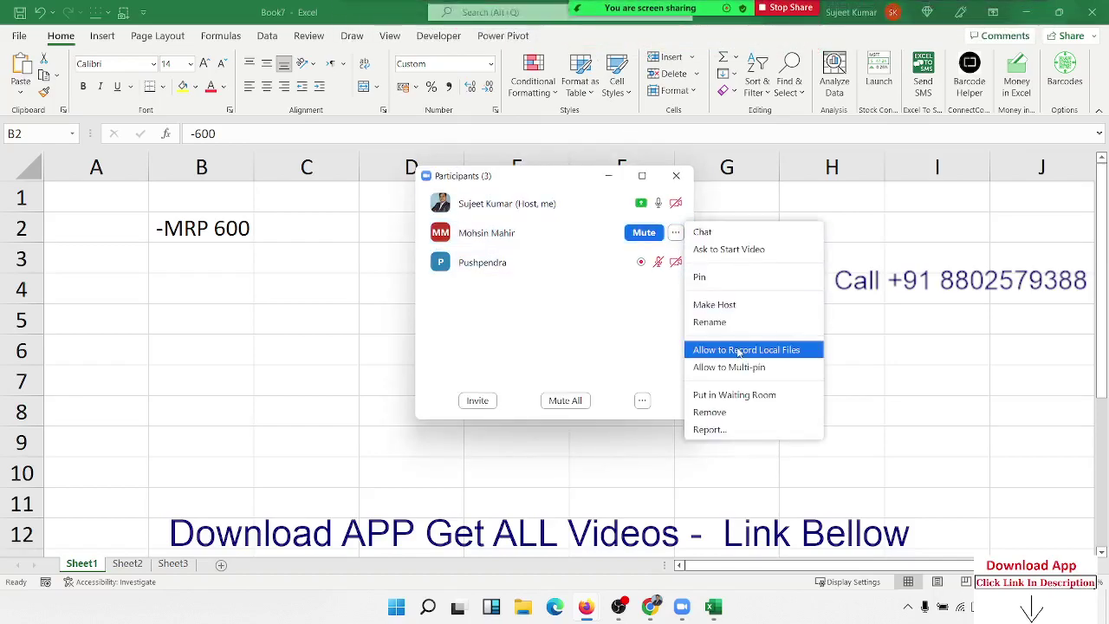
pyautogui.click(736, 349)
pyautogui.click(676, 175)
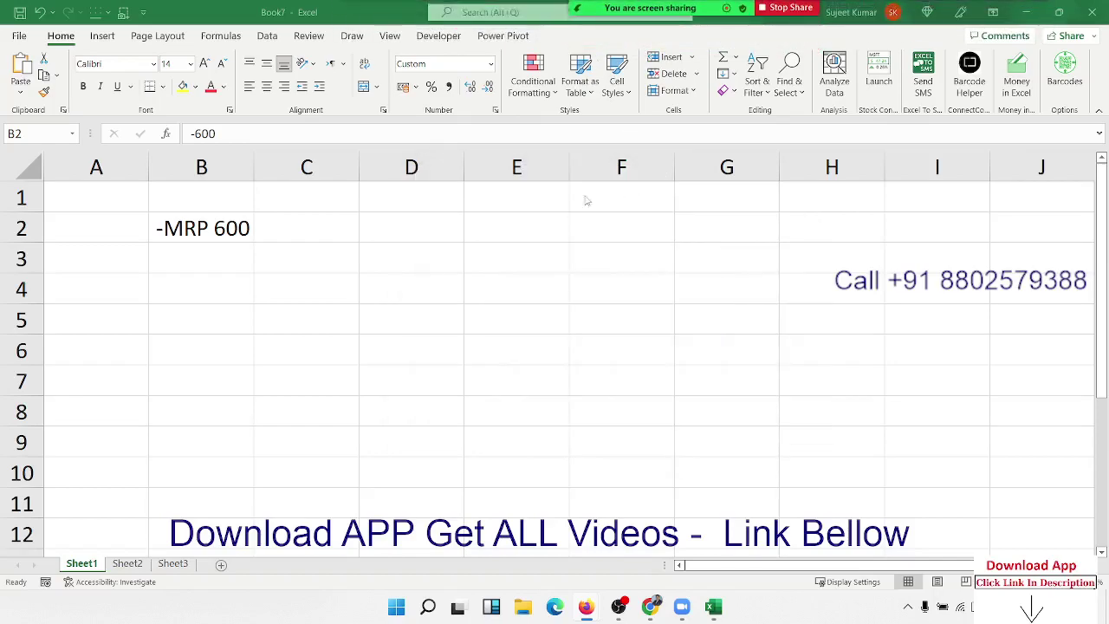
pyautogui.click(201, 223)
pyautogui.click(185, 251)
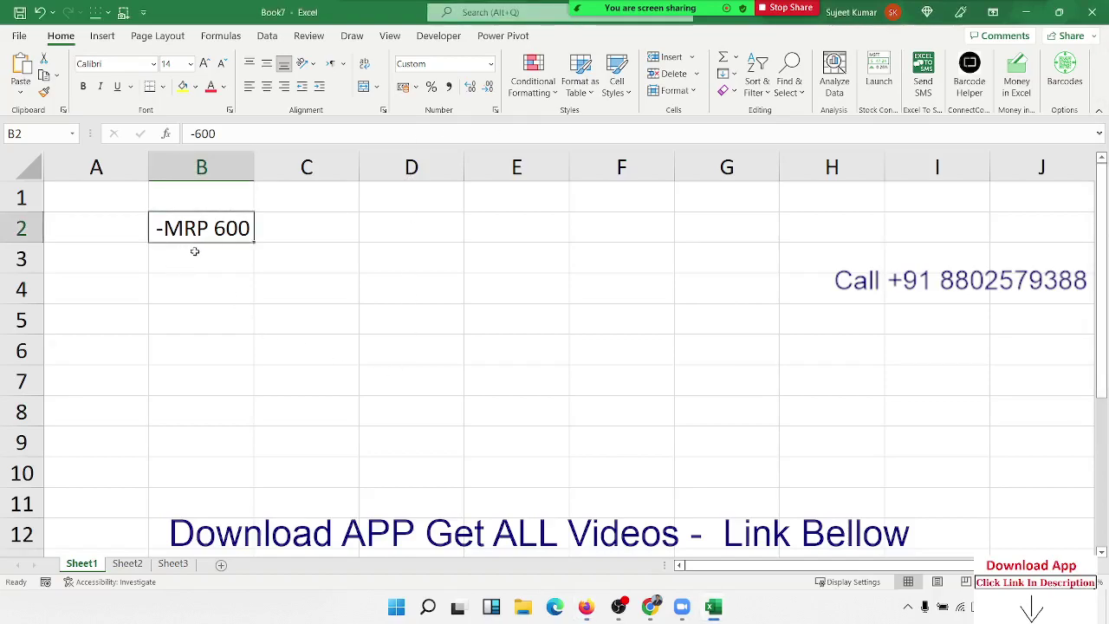
# Append the sections ;"Disscount" 0;"FREE";"DNF" to B2's "MRP" 0 custom format.
pyautogui.click(496, 111)
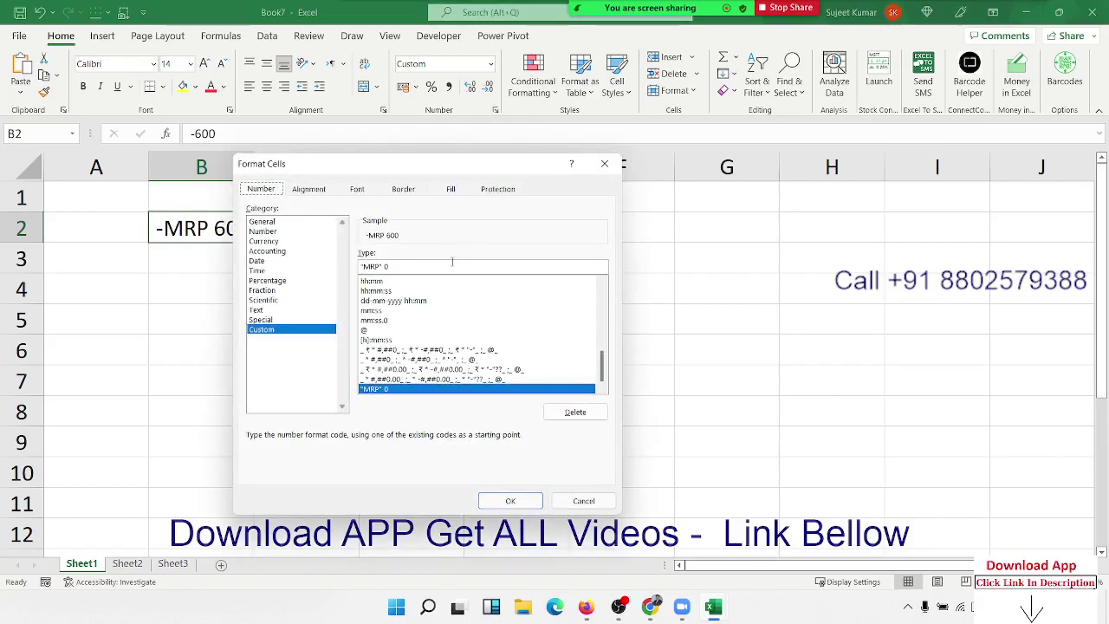
pyautogui.click(404, 266)
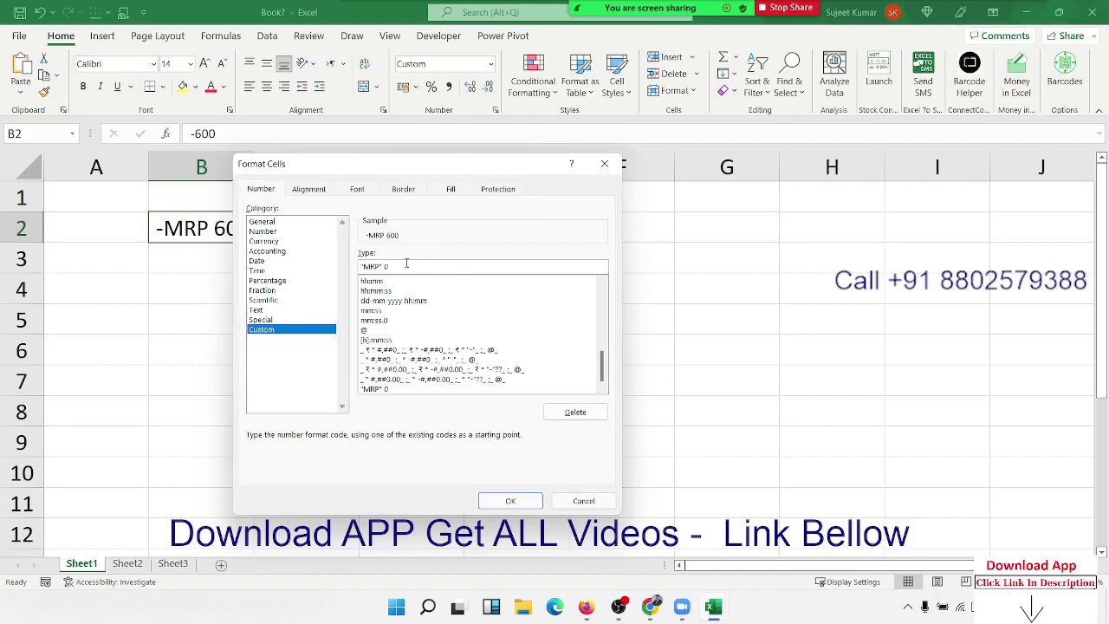
pyautogui.write(';')
pyautogui.write('"Di')
pyautogui.write('sscount')
pyautogui.write('"')
pyautogui.write(' 0 ; "')
pyautogui.write('FREE" ; "')
pyautogui.write('DN')
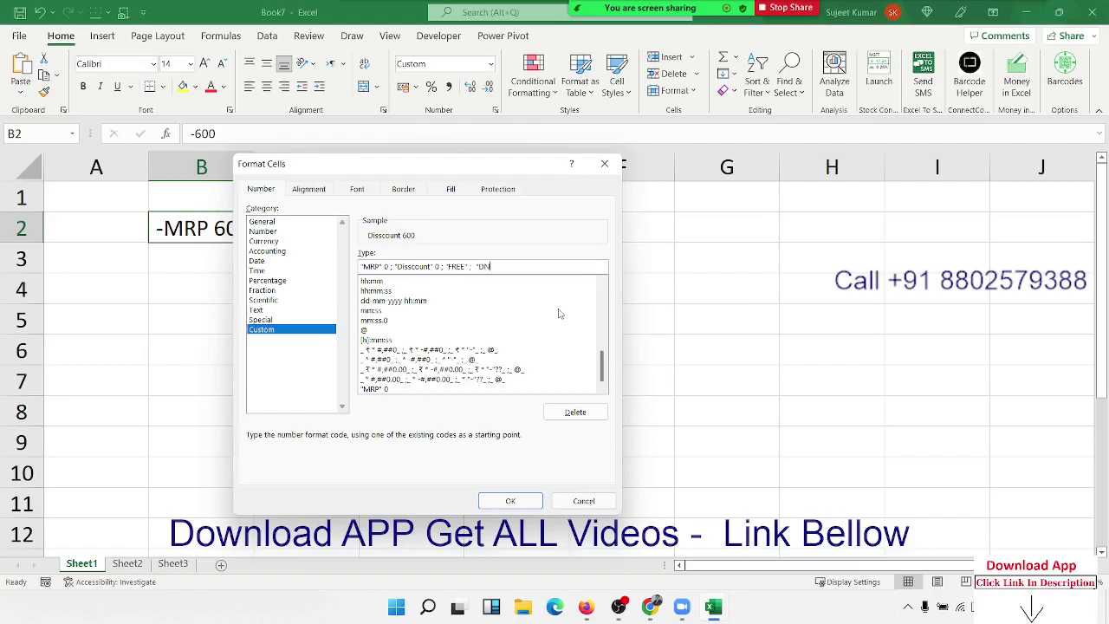
pyautogui.write('H')
pyautogui.doubleClick(373, 266)
pyautogui.moveTo(430, 266); pyautogui.dragTo(420, 266)
pyautogui.click(457, 266)
pyautogui.click(530, 503)
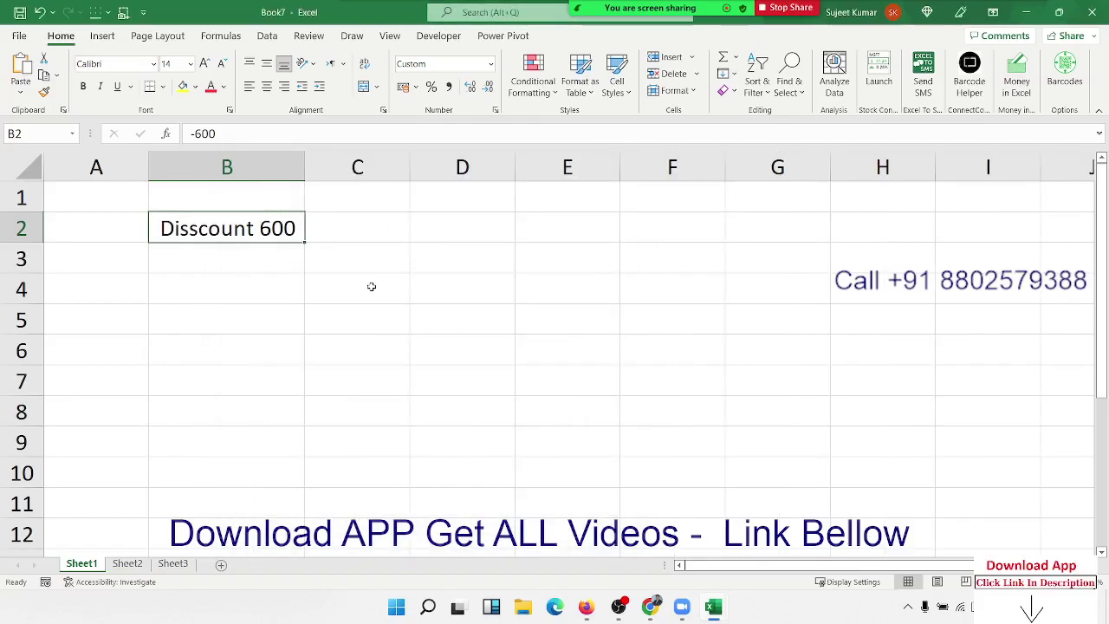
# Test positive values 400 and 1500 in B2 to see the MRP display.
pyautogui.write('400')
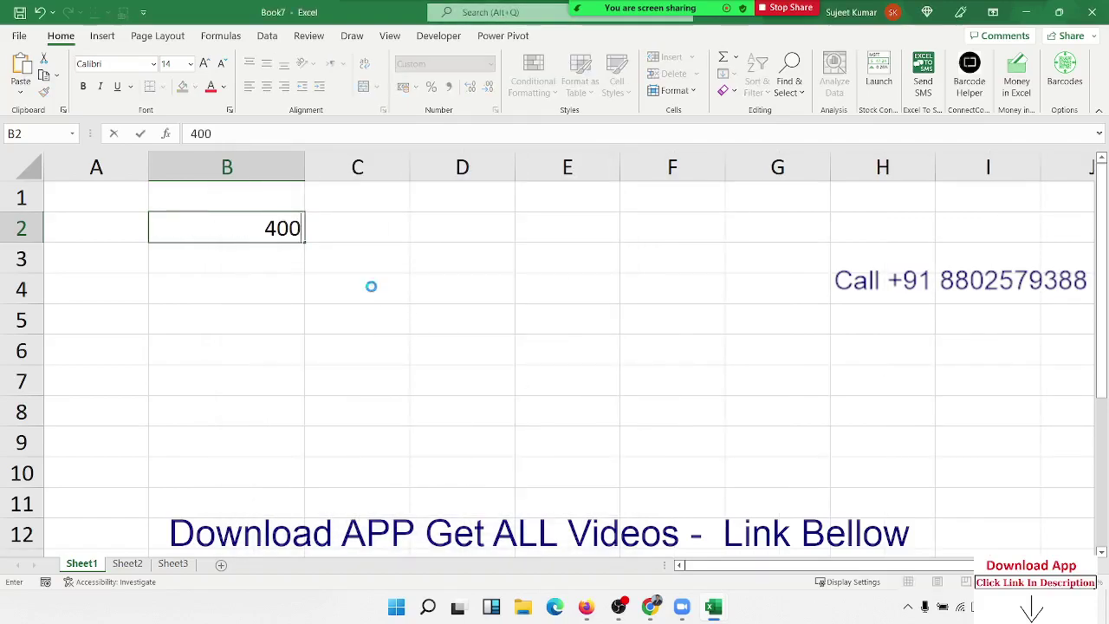
pyautogui.press('Return')
pyautogui.press('Up')
pyautogui.press('F2')
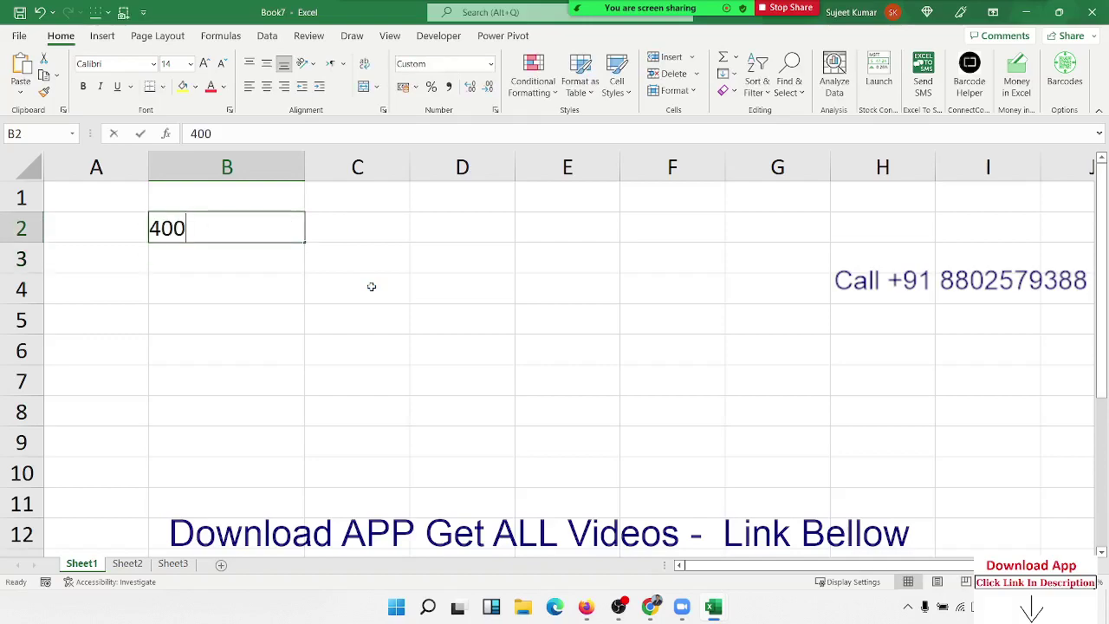
pyautogui.press('BackSpace')
pyautogui.press('BackSpace')
pyautogui.press('BackSpace')
pyautogui.write('1500')
pyautogui.press('Return')
pyautogui.press('Up')
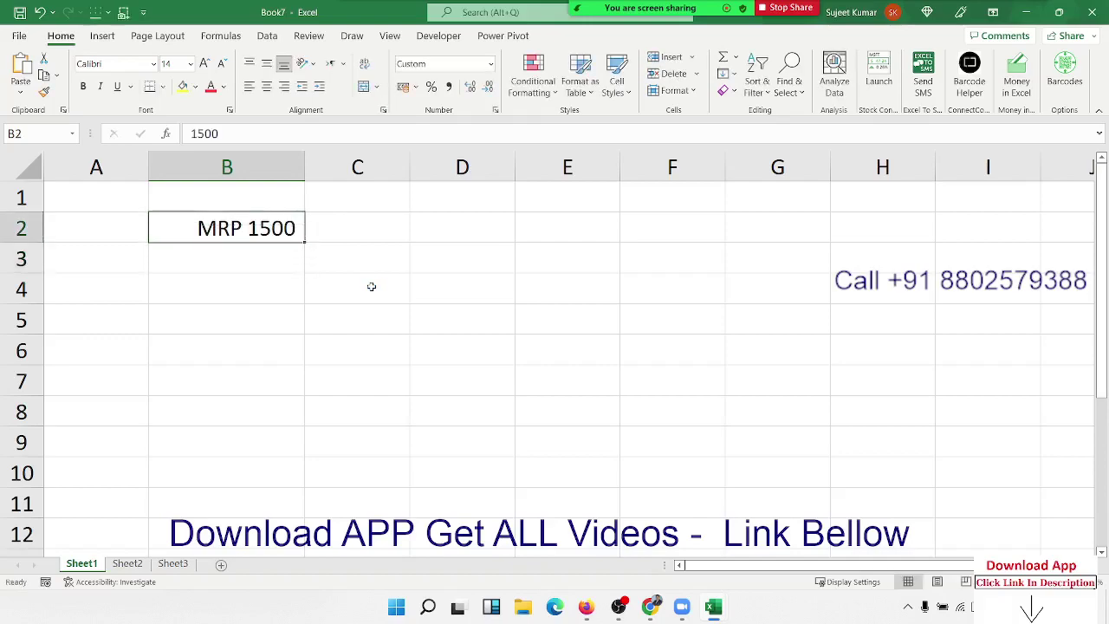
# Enter -450 and then 0 in B2, showing Disscount 450 and FREE.
pyautogui.write('-450')
pyautogui.press('Return')
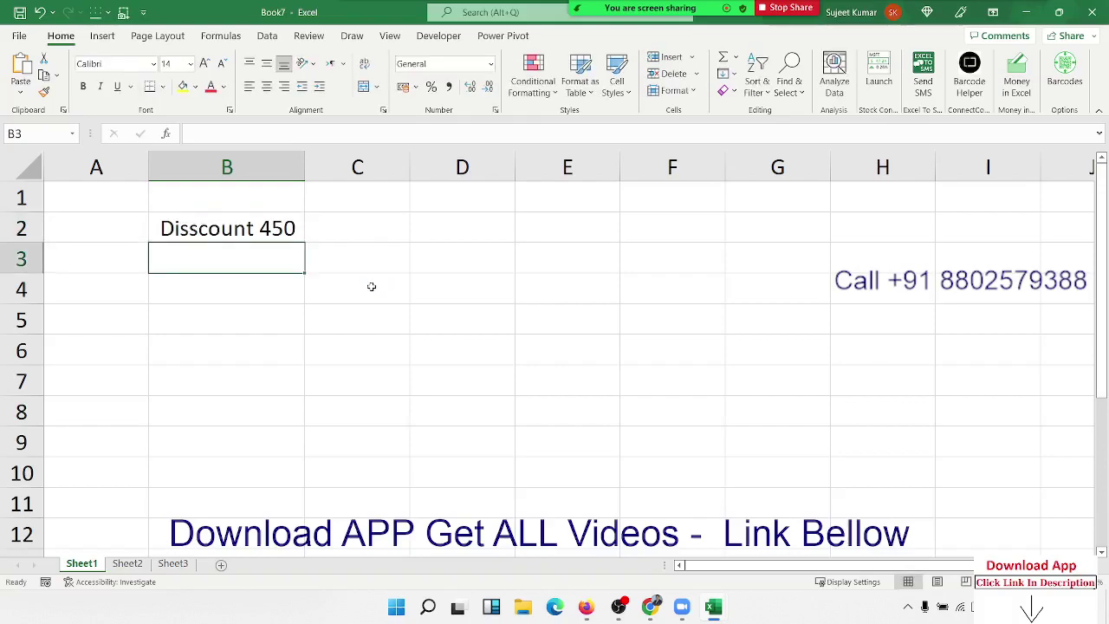
pyautogui.press('Up')
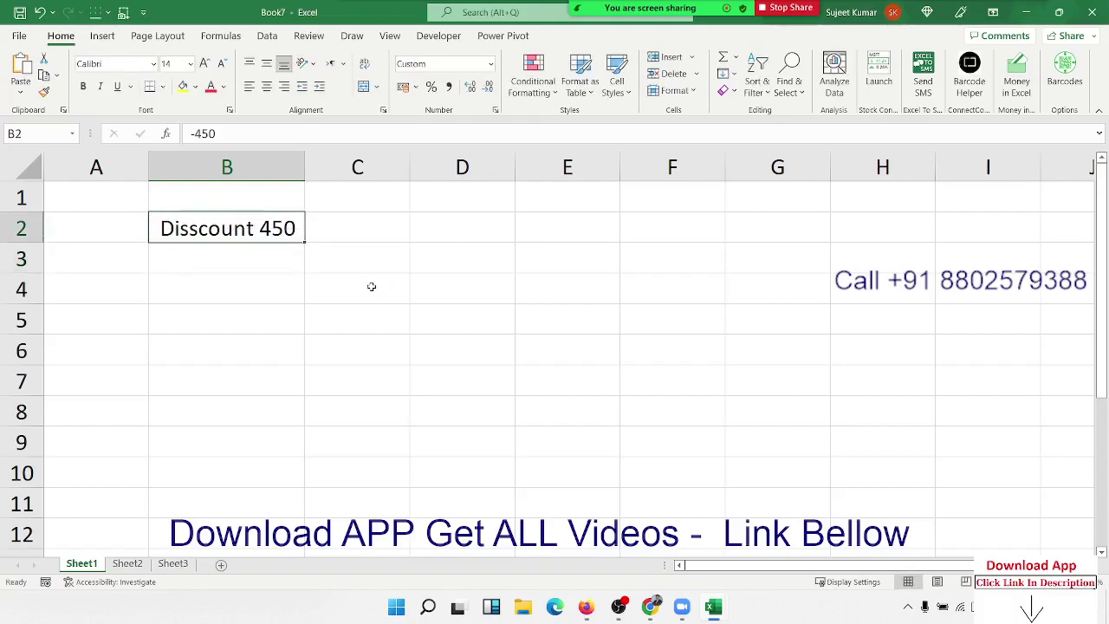
pyautogui.press('F2')
pyautogui.press('BackSpace')
pyautogui.press('BackSpace')
pyautogui.press('BackSpace')
pyautogui.write('0')
pyautogui.press('Return')
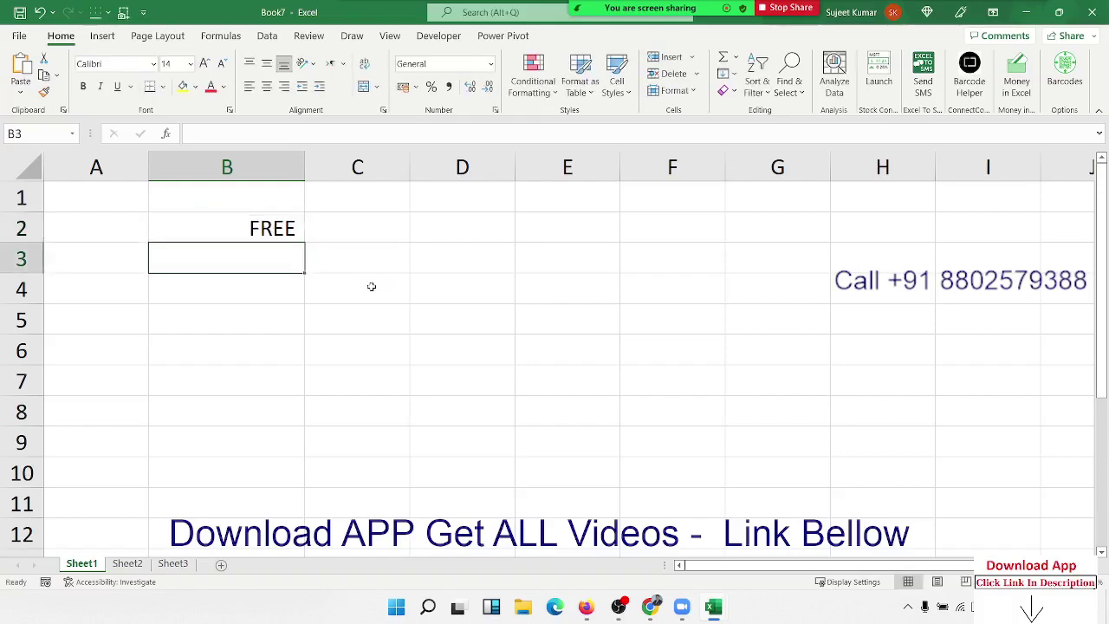
pyautogui.press('Up')
# Enter the text dfas in B2 so it displays DNF, then select B3.
pyautogui.write('dfas')
pyautogui.press('Return')
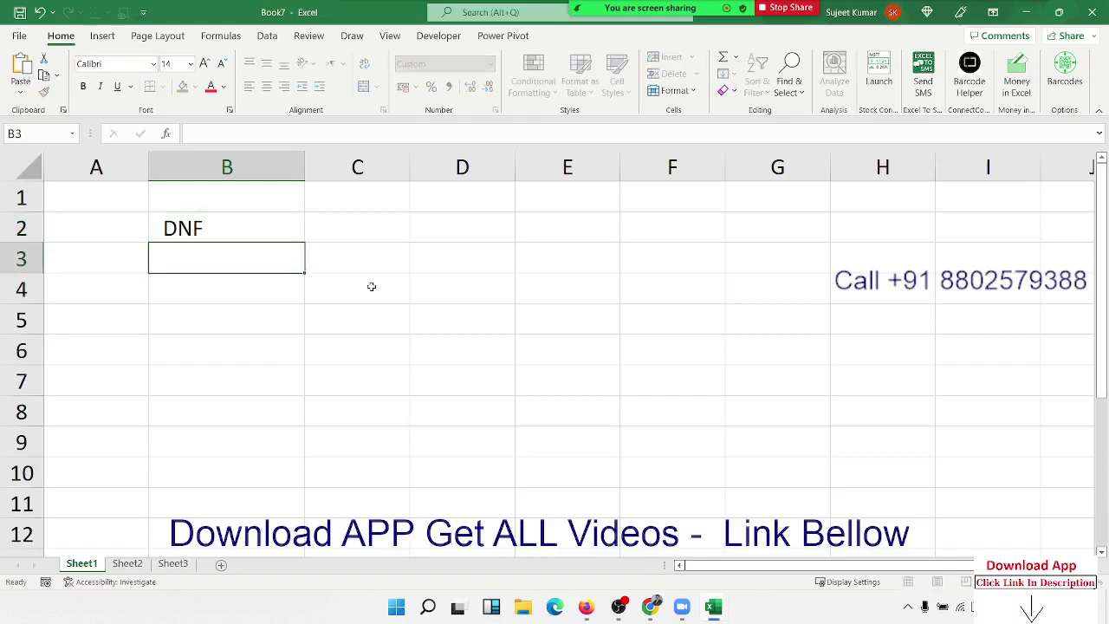
pyautogui.press('Up')
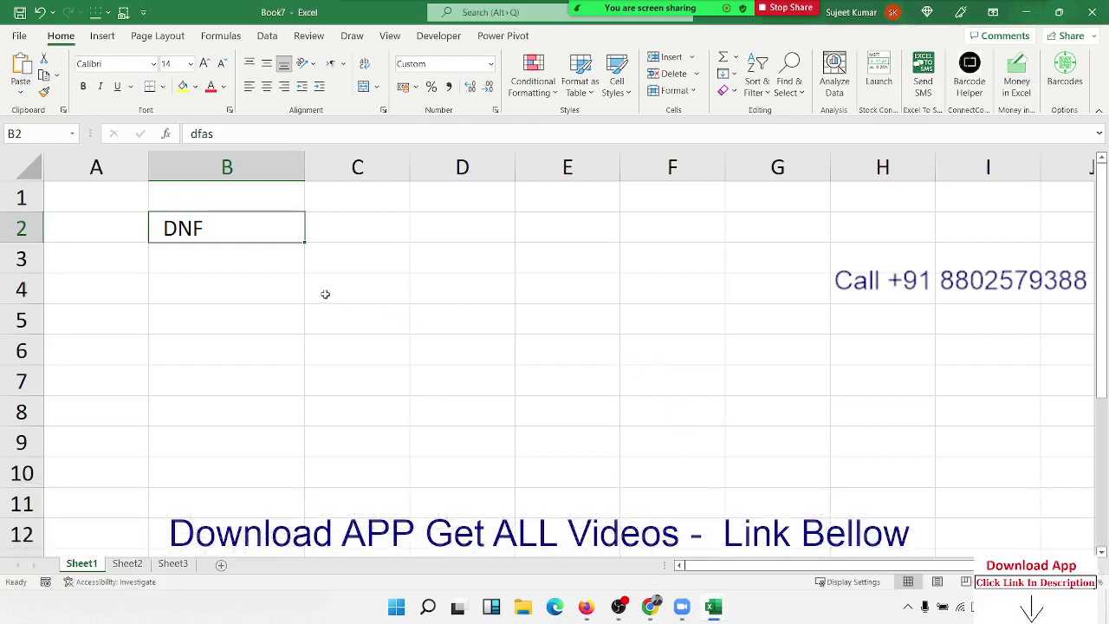
pyautogui.click(220, 268)
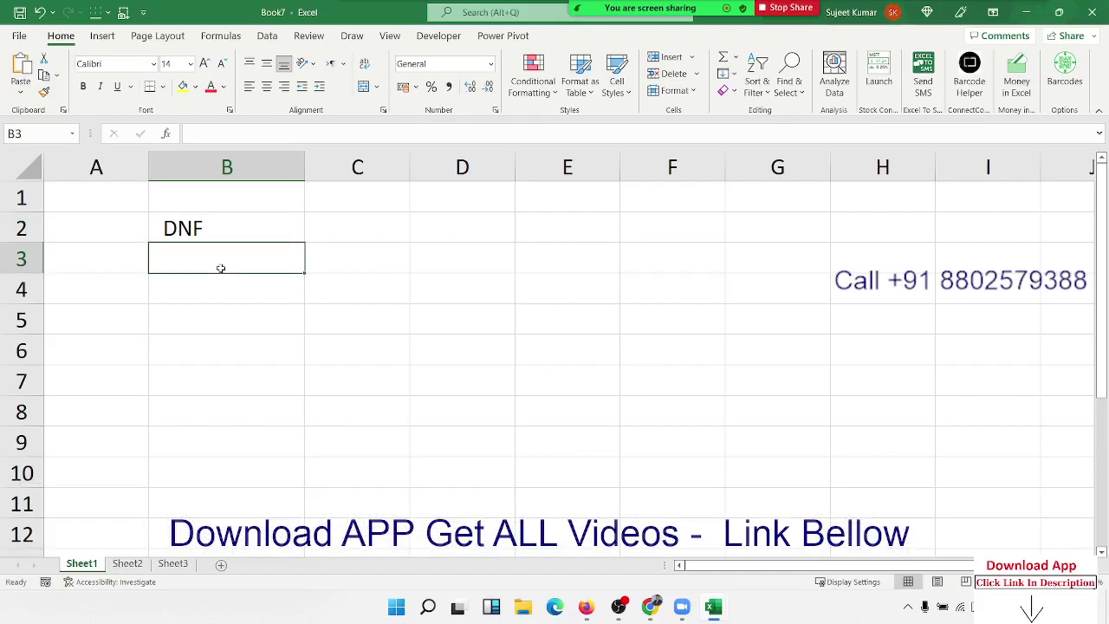
pyautogui.moveTo(714, 607)
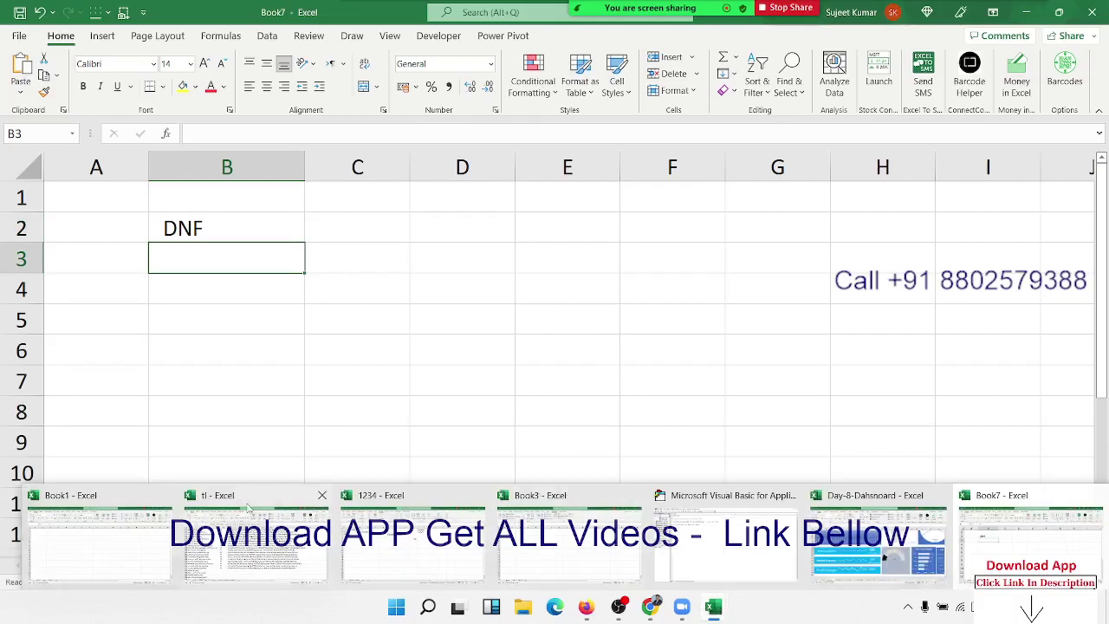
# Copy the udemy ms excel keyword from A193 in the tl workbook and return to Book7.
pyautogui.click(256, 557)
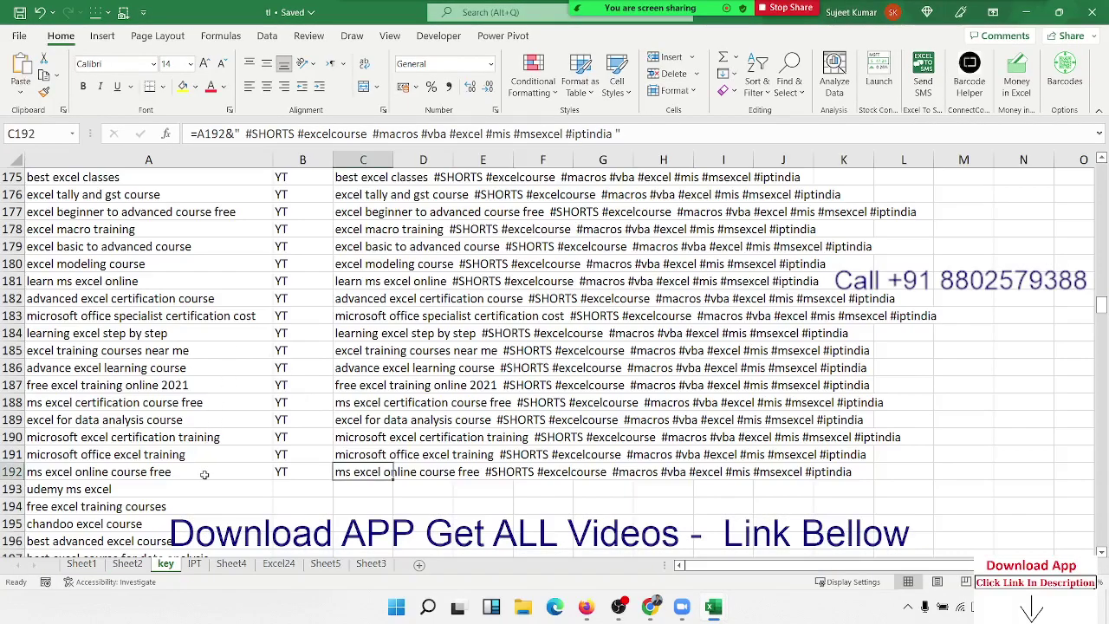
pyautogui.click(191, 494)
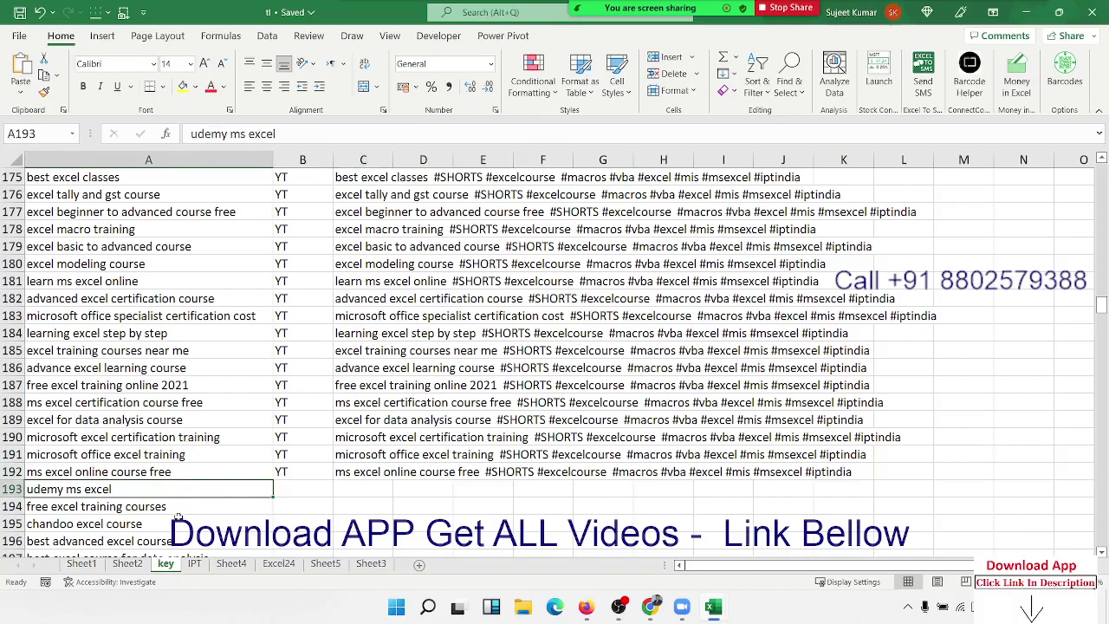
pyautogui.hotkey('ctrl', 'c')
pyautogui.hotkey('alt', 'Tab')
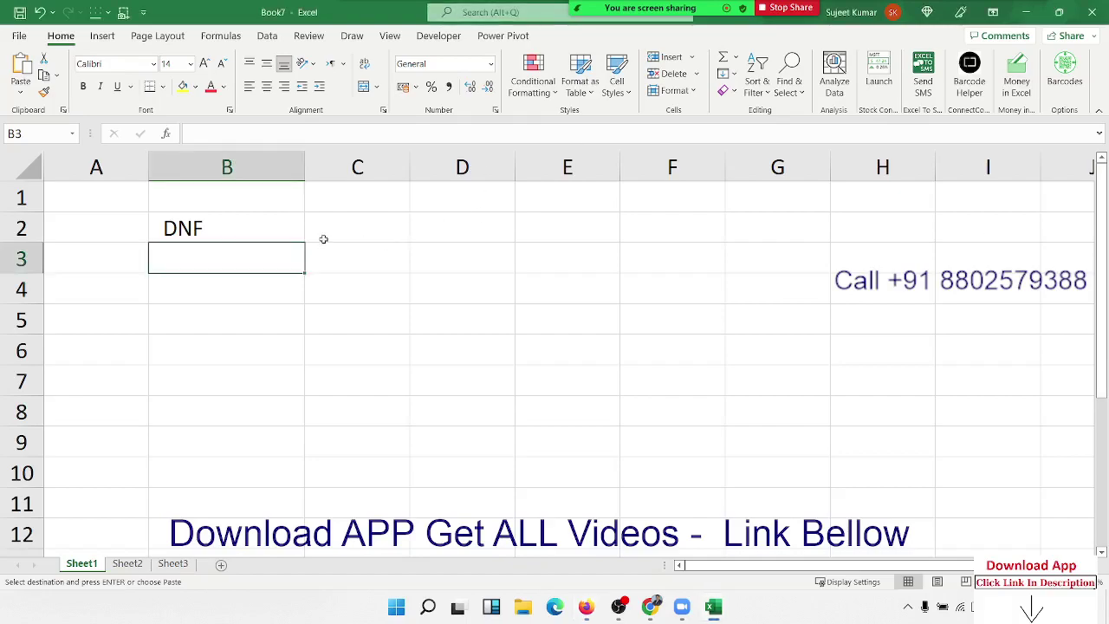
# On Sheet2, enter a Name header and fill names from Puja down to Puneet in A2:A9.
pyautogui.click(128, 564)
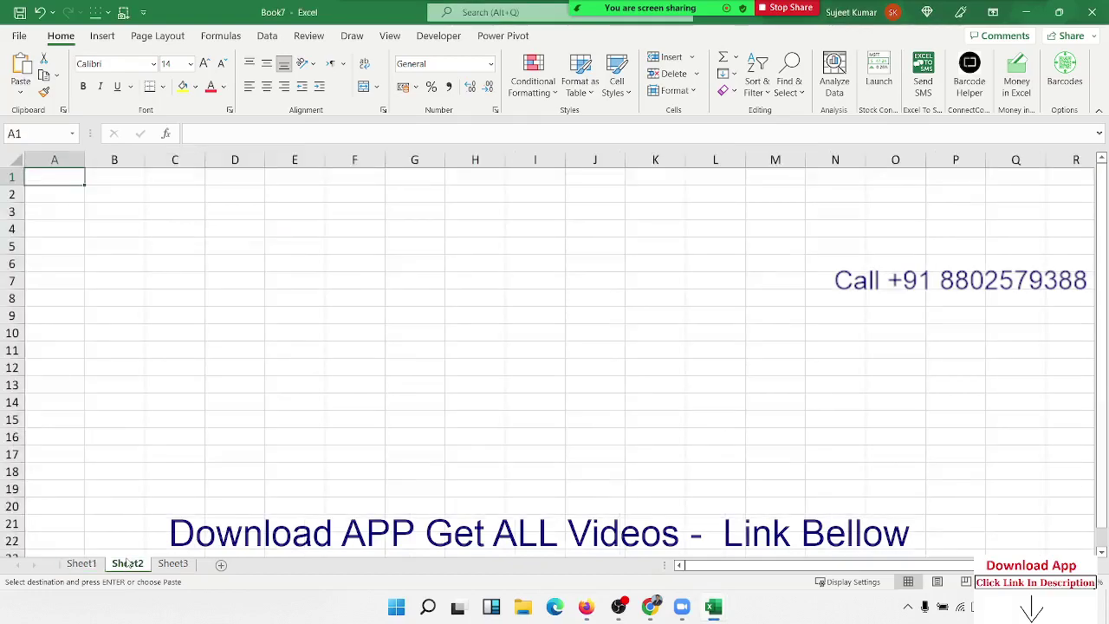
pyautogui.write('Name')
pyautogui.press('Return')
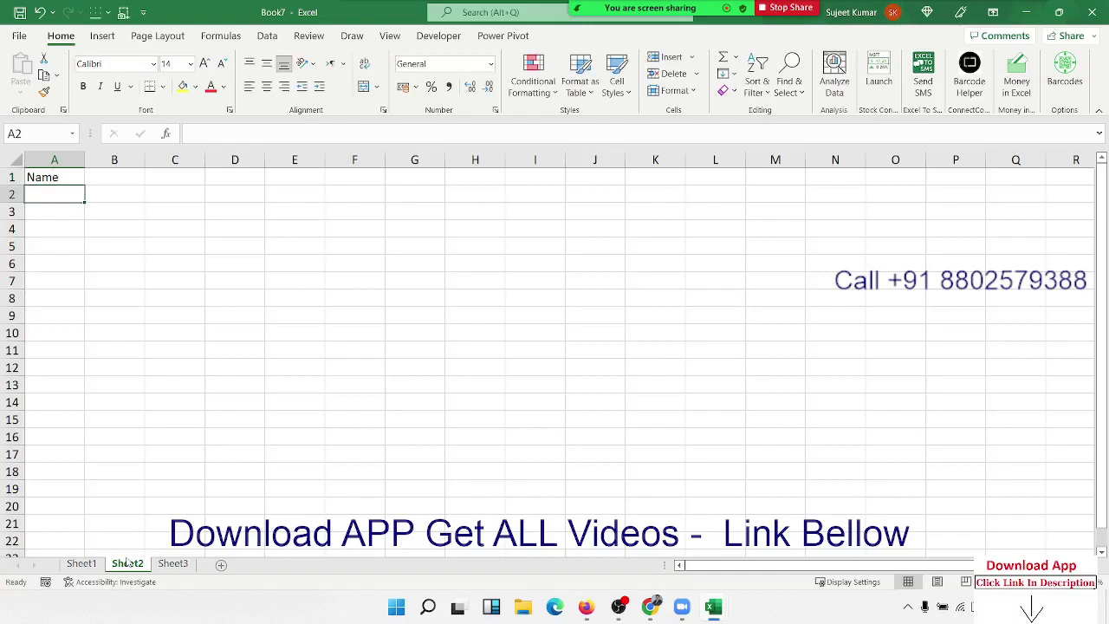
pyautogui.write('Puja')
pyautogui.click(61, 299)
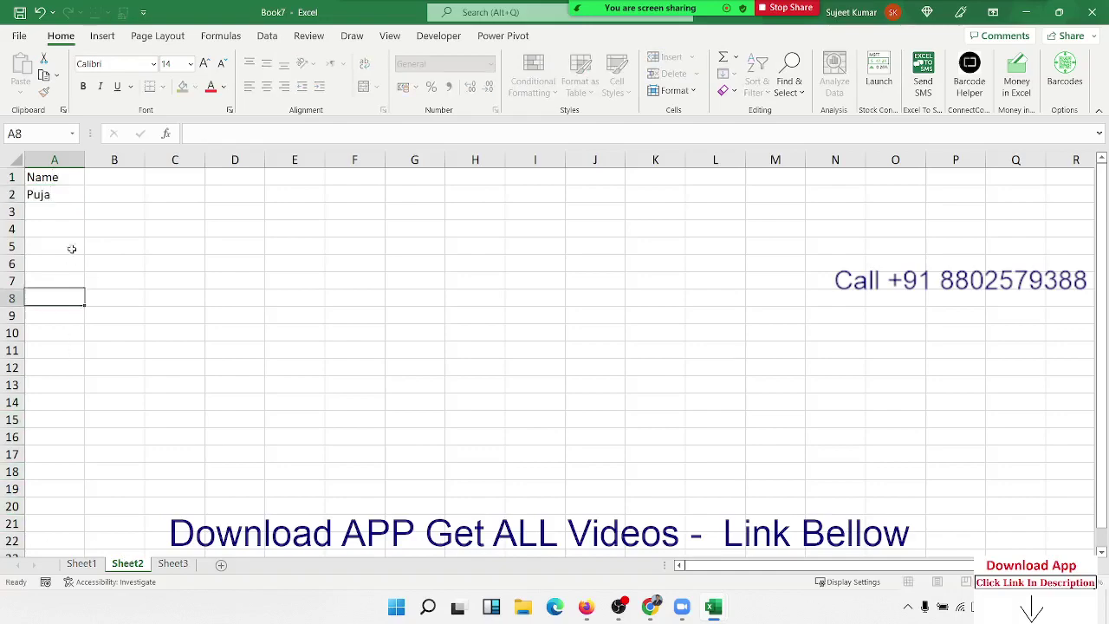
pyautogui.click(67, 196)
pyautogui.moveTo(84, 203)
pyautogui.mouseDown()
pyautogui.moveTo(98, 259)
pyautogui.moveTo(91, 316)
pyautogui.mouseUp()
# Enter the date 1/10 in B1 so it displays 01-Oct-22.
pyautogui.click(119, 176)
pyautogui.write('JAn')
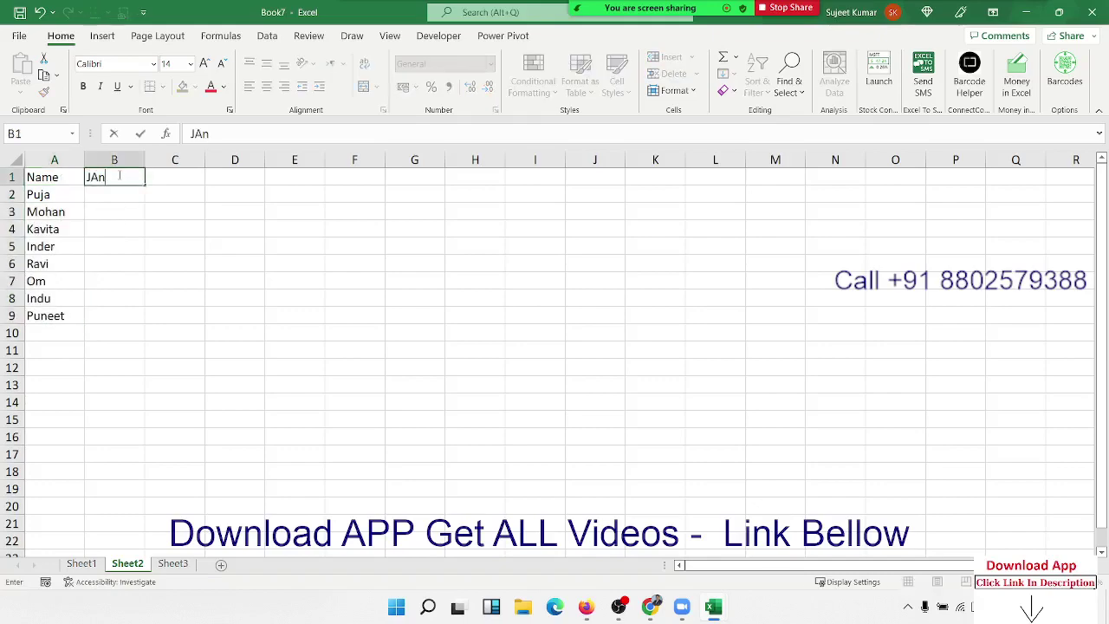
pyautogui.press('BackSpace')
pyautogui.press('BackSpace')
pyautogui.press('BackSpace')
pyautogui.write('1/')
pyautogui.write('1')
pyautogui.press('Return')
pyautogui.click(119, 175)
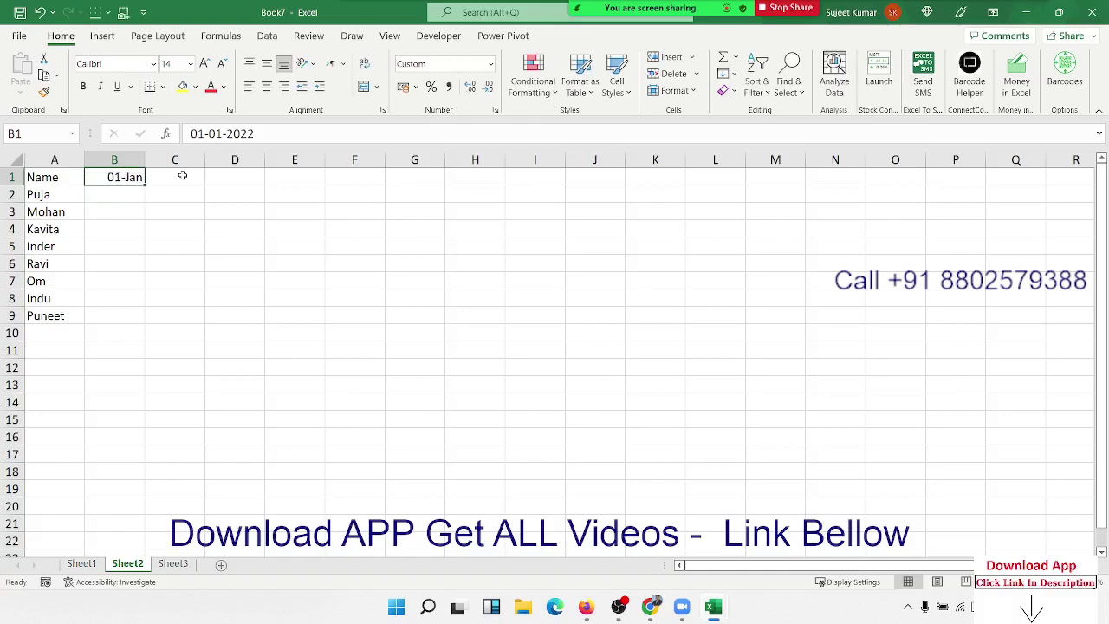
pyautogui.write('1/10')
pyautogui.press('Return')
pyautogui.press('Up')
# Drag B1's 01-Oct-22 date across row 1 to build a daily October date series.
pyautogui.click(149, 182)
pyautogui.click(135, 180)
pyautogui.moveTo(145, 185)
pyautogui.mouseDown()
pyautogui.moveTo(875, 183)
pyautogui.moveTo(818, 161)
pyautogui.mouseUp()
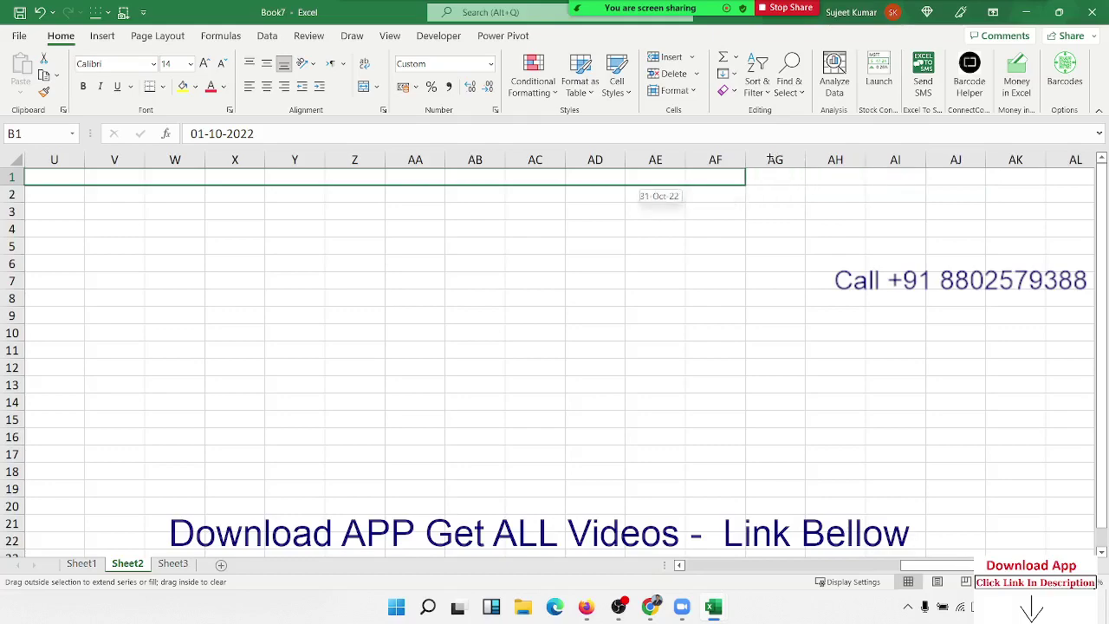
pyautogui.moveTo(818, 160); pyautogui.dragTo(786, 153)
pyautogui.hotkey('ctrl', 'Home')
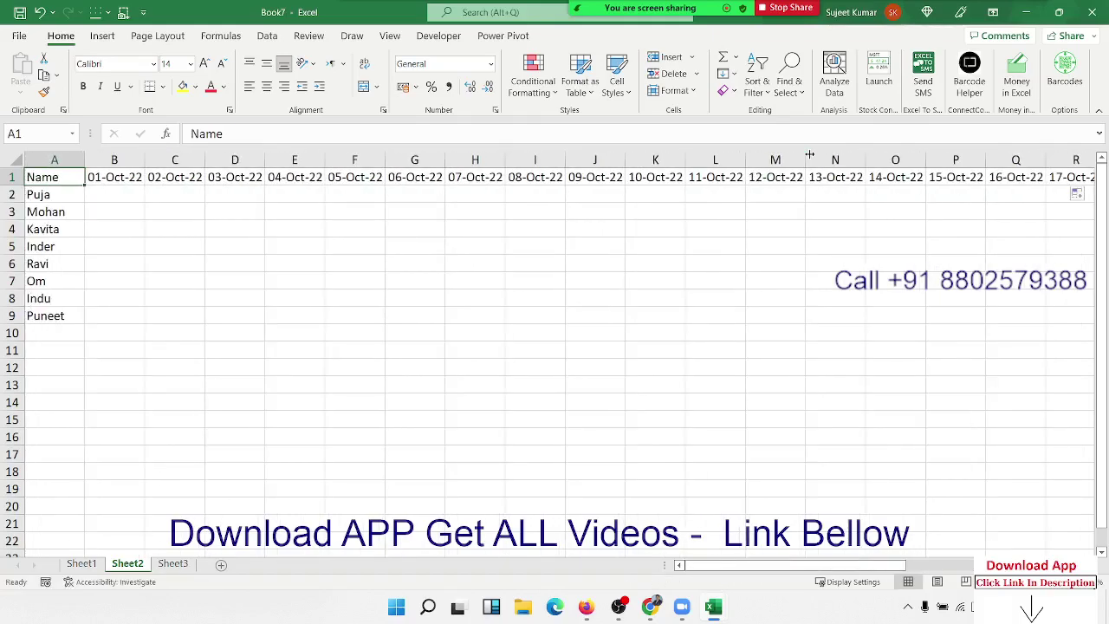
pyautogui.press('Down')
pyautogui.press('Right')
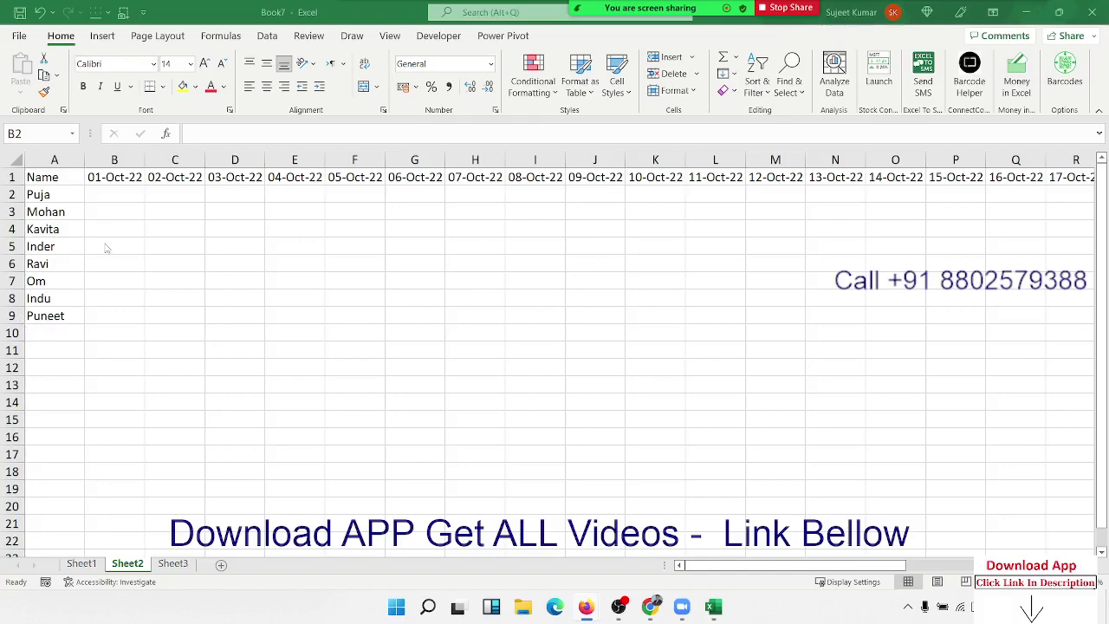
# Enter the formula =RANDBETWEEN(0,9) in B2.
pyautogui.click(116, 201)
pyautogui.write('=')
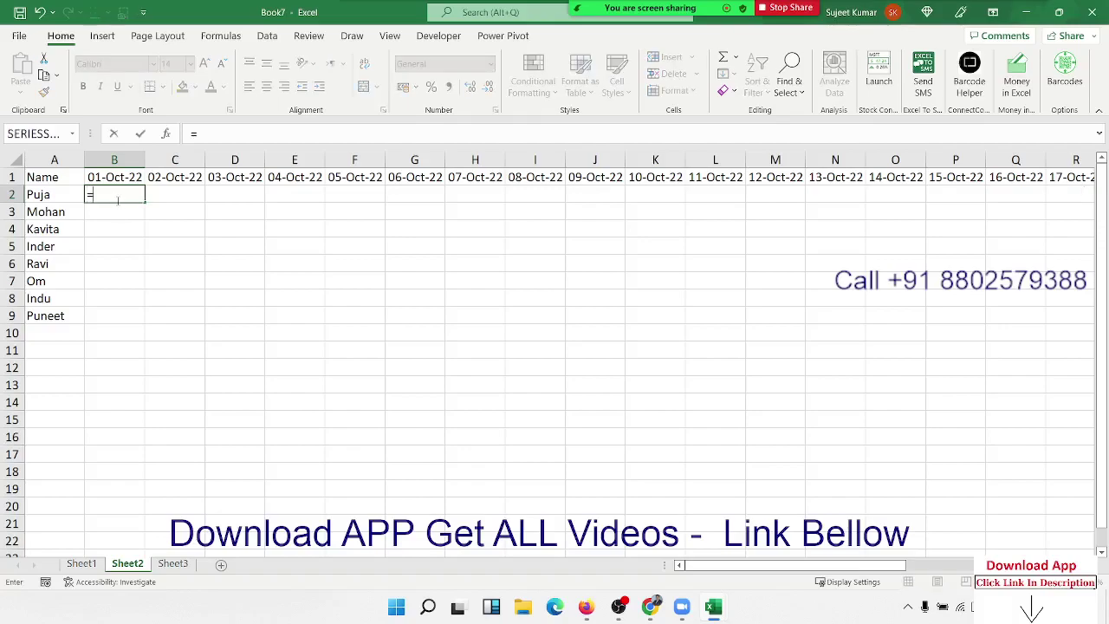
pyautogui.write('r')
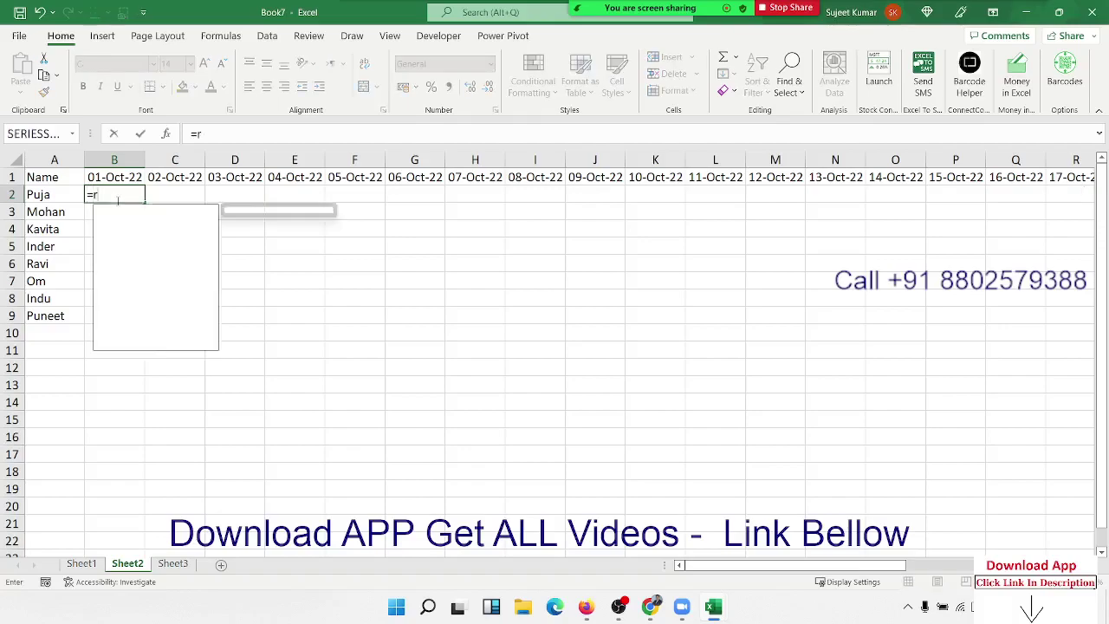
pyautogui.write('a')
pyautogui.press('Down')
pyautogui.press('Down')
pyautogui.press('Down')
pyautogui.press('Tab')
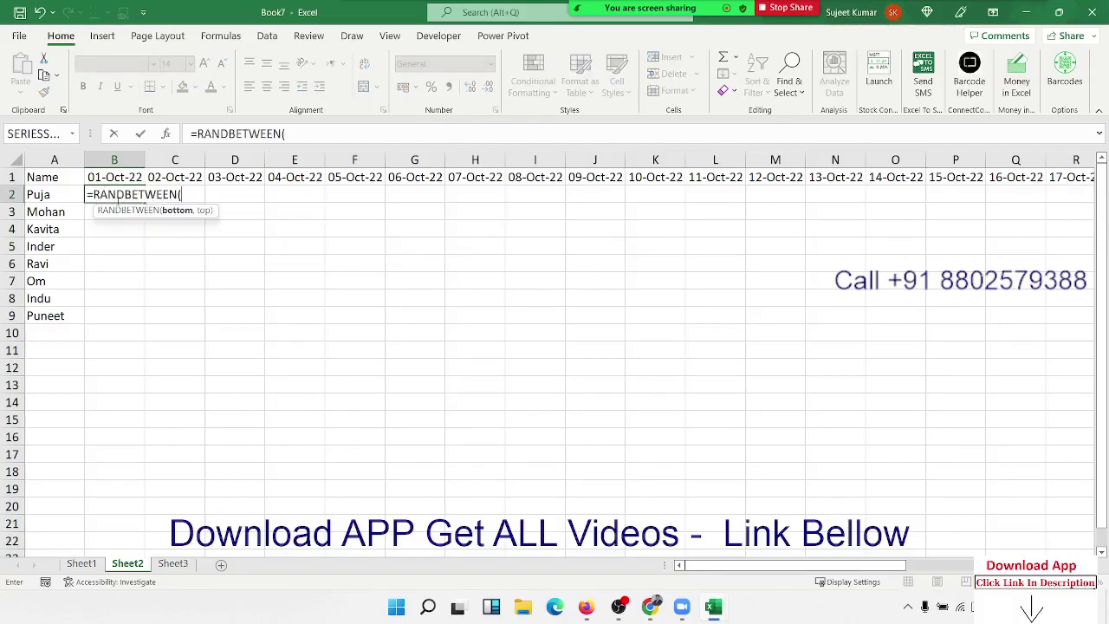
pyautogui.write('0,')
pyautogui.write('9')
pyautogui.press('Return')
# Fill the RANDBETWEEN formula across the whole name-by-date grid.
pyautogui.click(113, 177)
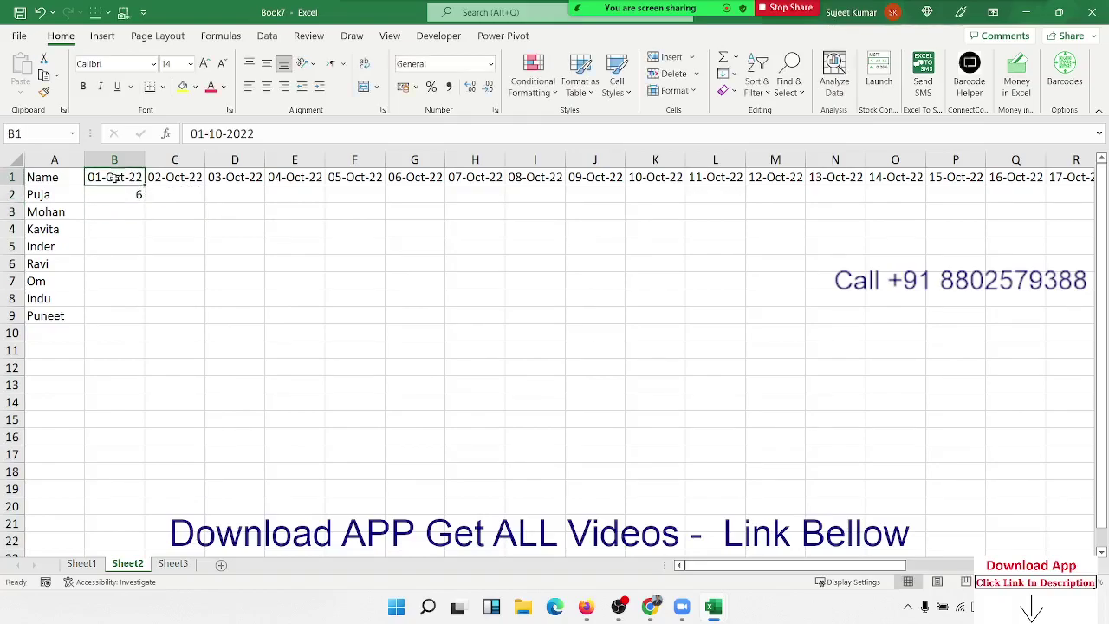
pyautogui.hotkey('ctrl', 'Right')
pyautogui.press('Down')
pyautogui.hotkey('ctrl', 'shift', 'Left')
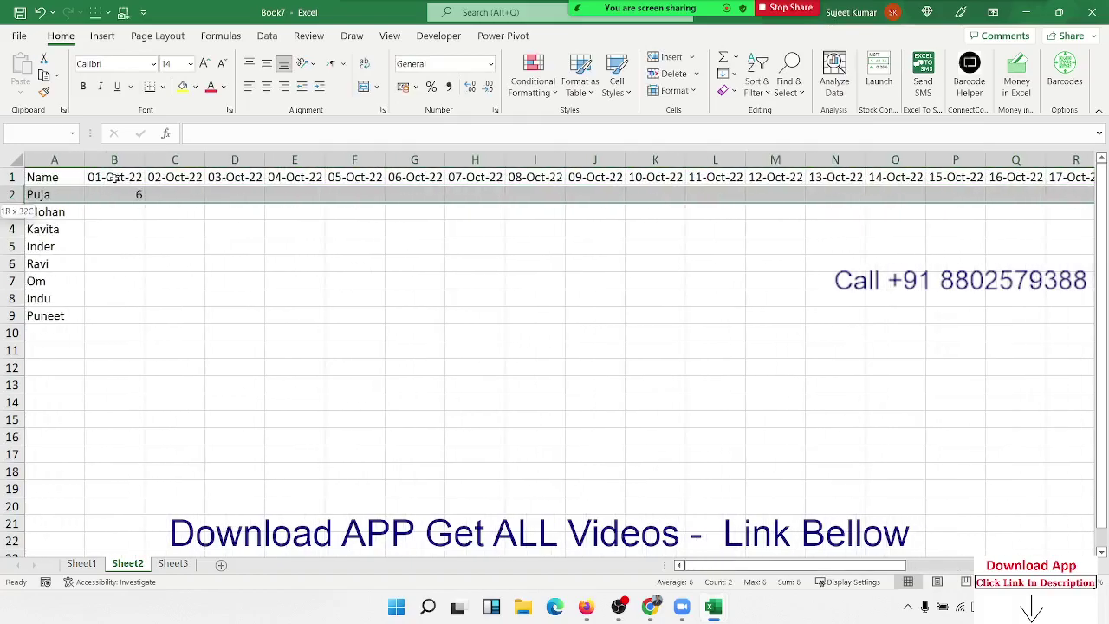
pyautogui.hotkey('shift', 'Down')
pyautogui.hotkey('shift', 'Down')
pyautogui.hotkey('shift', 'Down')
pyautogui.hotkey('shift', 'Down')
pyautogui.hotkey('shift', 'Down')
pyautogui.hotkey('shift', 'Down')
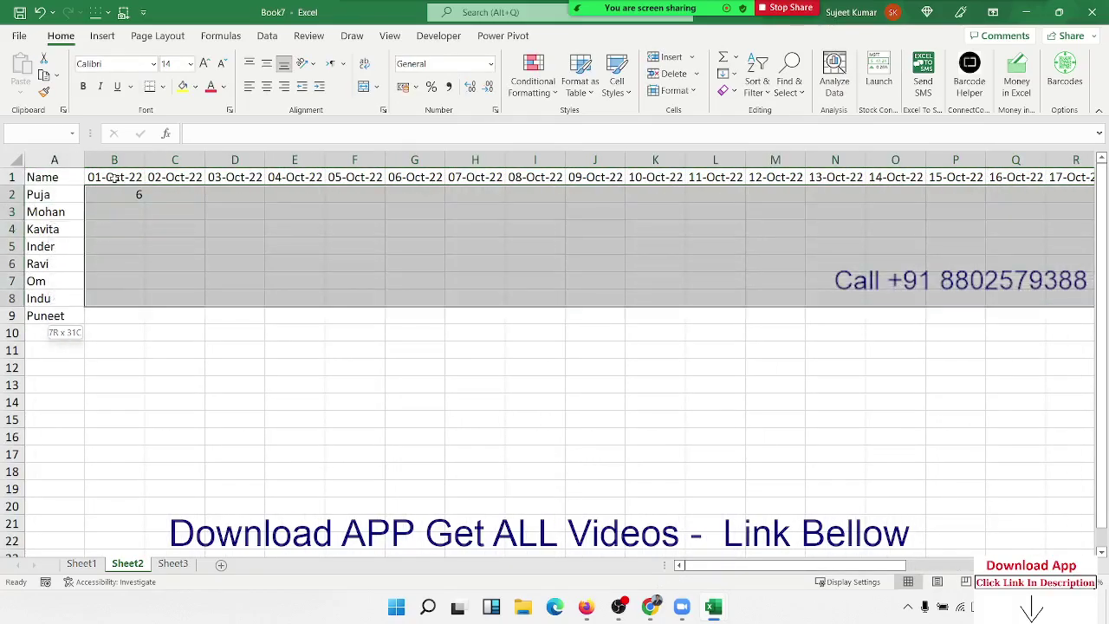
pyautogui.hotkey('shift', 'Down')
pyautogui.hotkey('ctrl', 'r')
pyautogui.hotkey('ctrl', 'd')
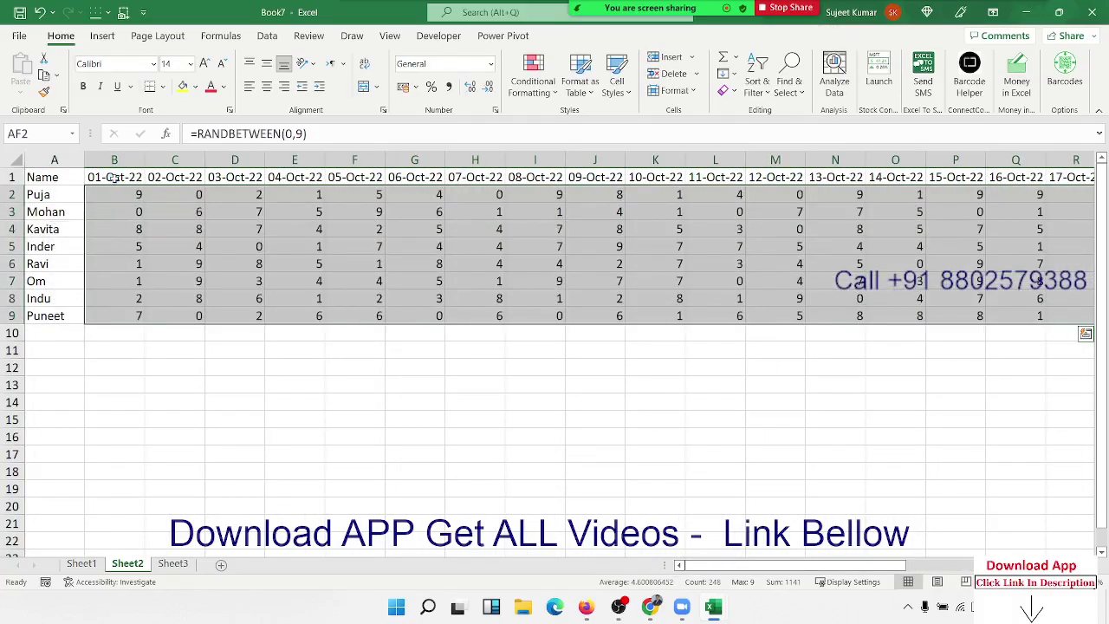
# Copy the random-number grid and paste it back as fixed values.
pyautogui.hotkey('ctrl', 'c')
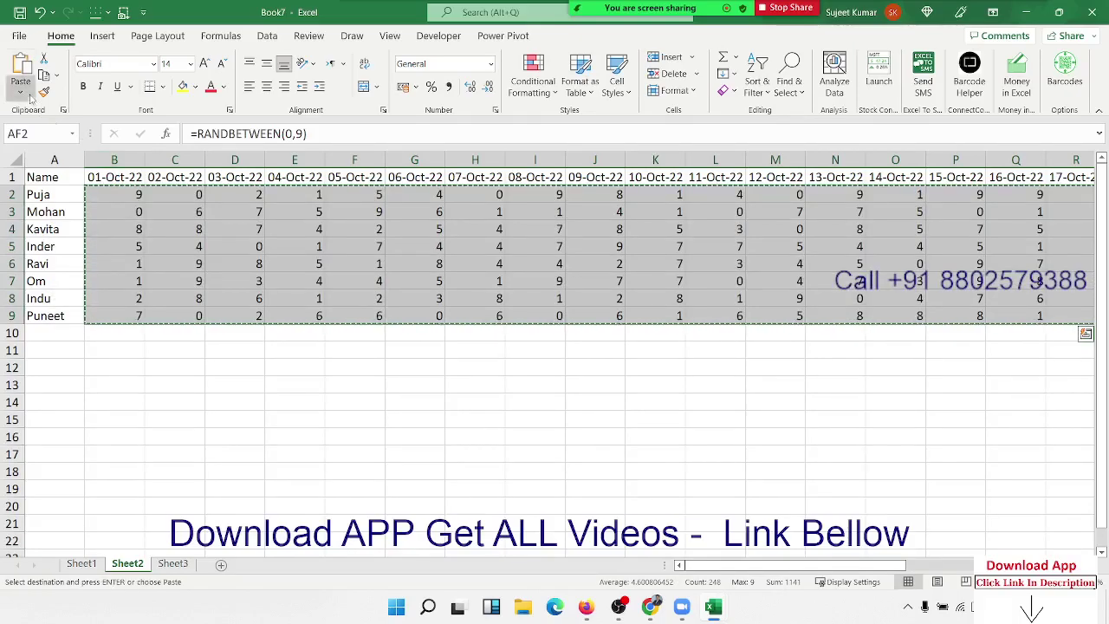
pyautogui.click(21, 94)
pyautogui.click(17, 204)
pyautogui.hotkey('ctrl', '.')
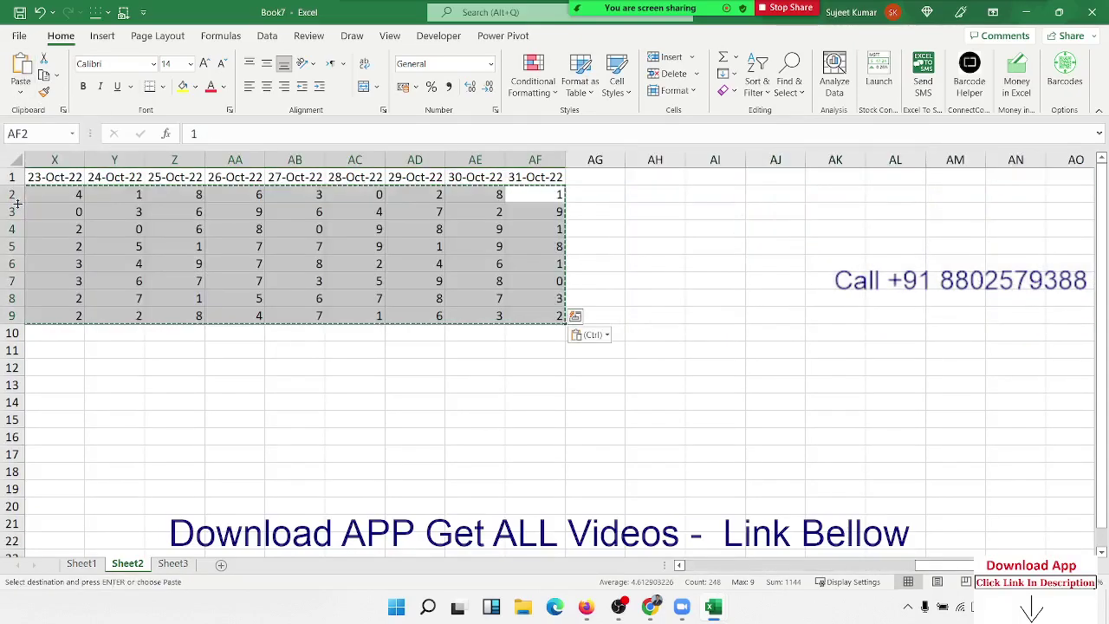
pyautogui.press('Escape')
pyautogui.press('Left')
pyautogui.press('Home')
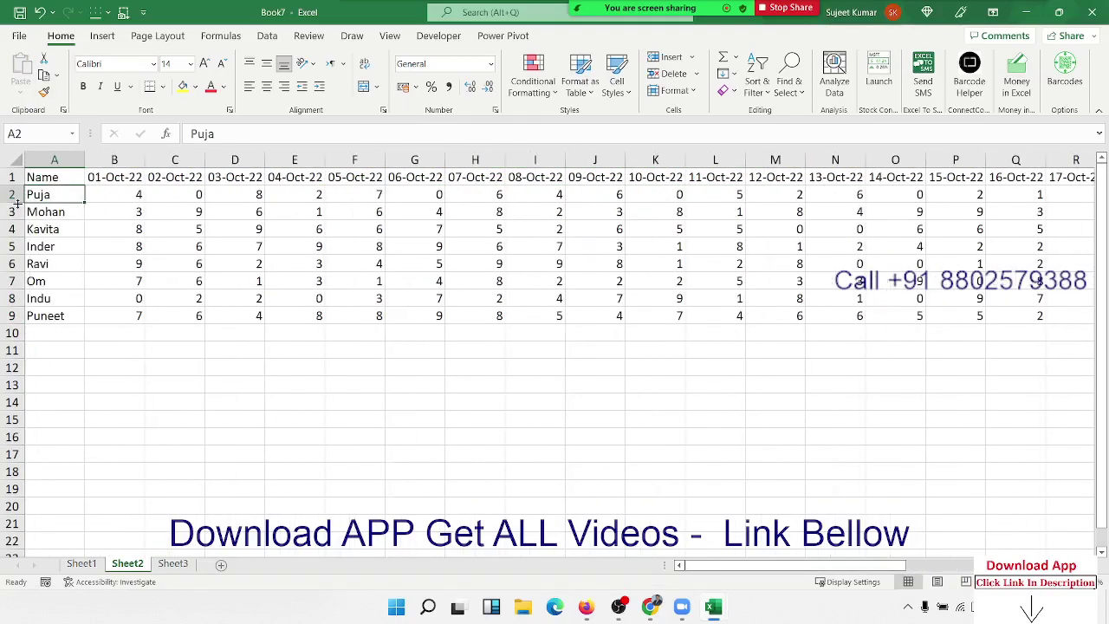
pyautogui.press('Right')
pyautogui.press('Right')
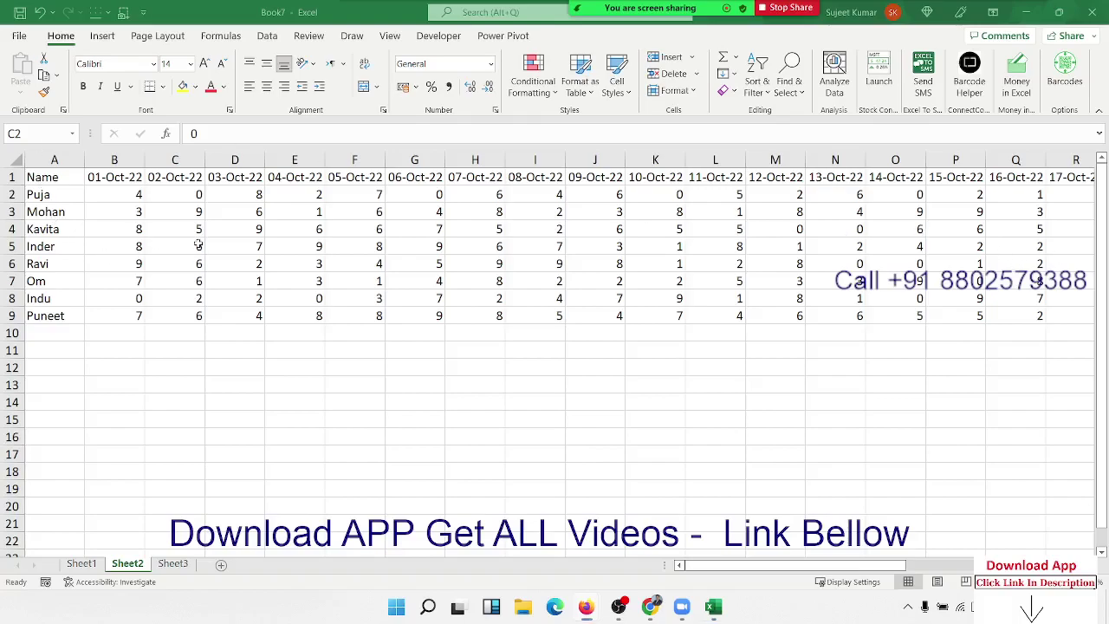
pyautogui.moveTo(198, 211); pyautogui.dragTo(198, 246)
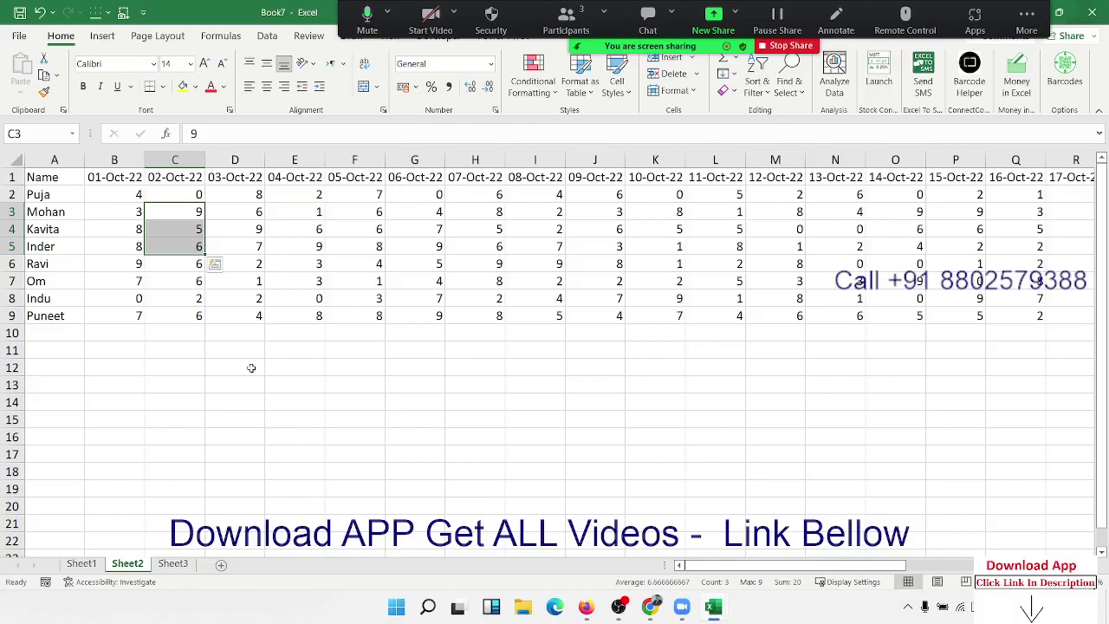
pyautogui.click(108, 192)
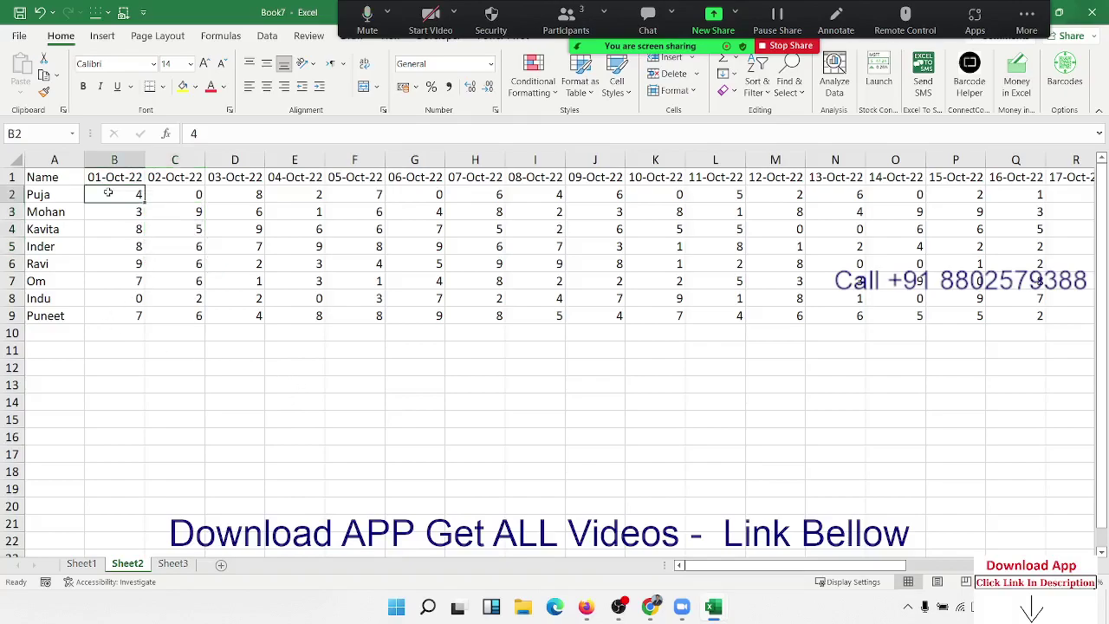
pyautogui.hotkey('ctrl', 'shift', 'Right')
pyautogui.hotkey('ctrl', 'shift', 'Down')
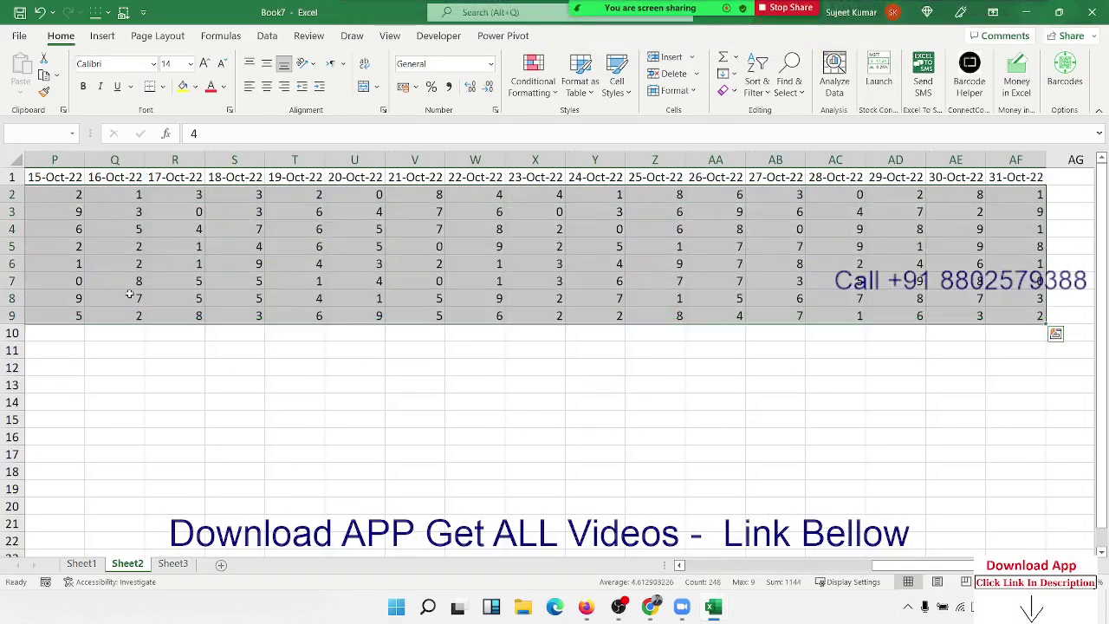
# Apply the custom format "P";;"A" to B2:R9 so non-zero digits show P and zeros A.
pyautogui.rightClick(222, 270)
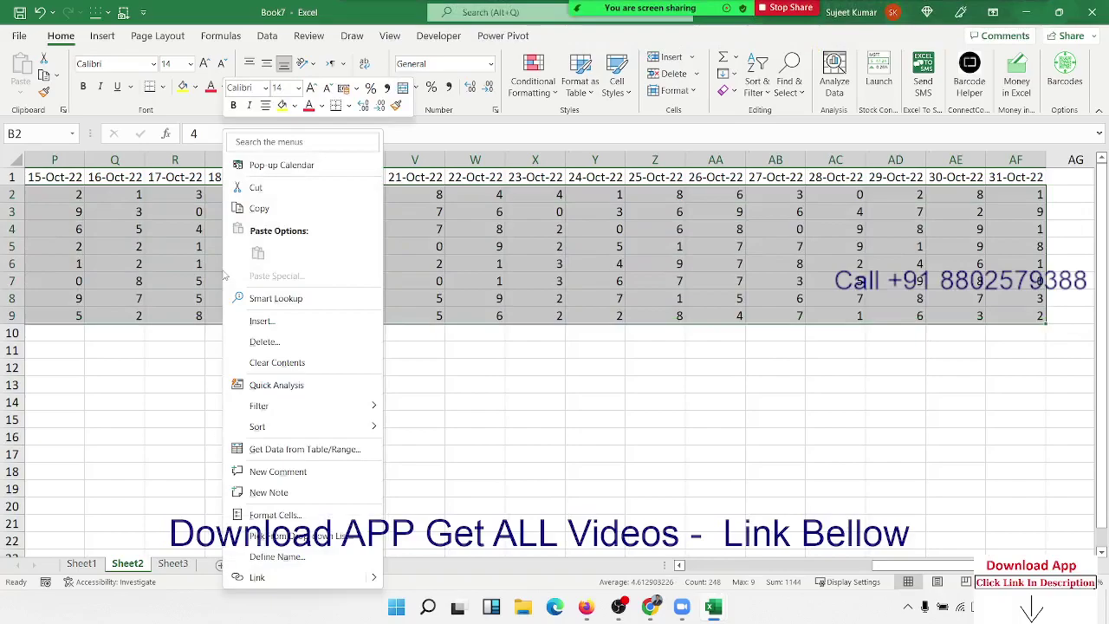
pyautogui.click(270, 519)
pyautogui.click(123, 399)
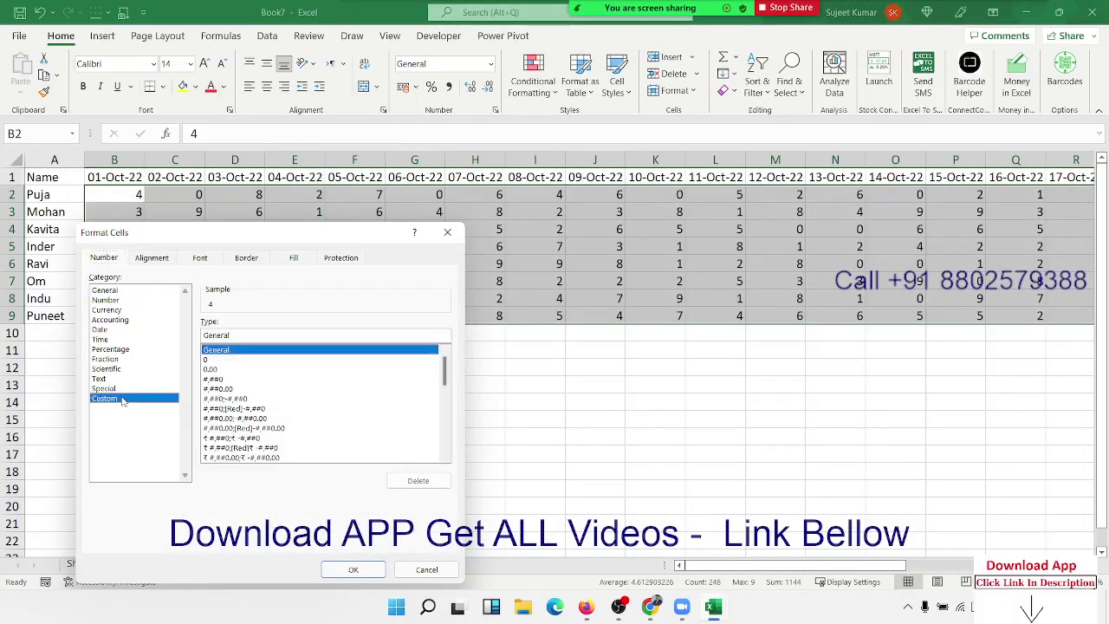
pyautogui.doubleClick(225, 335)
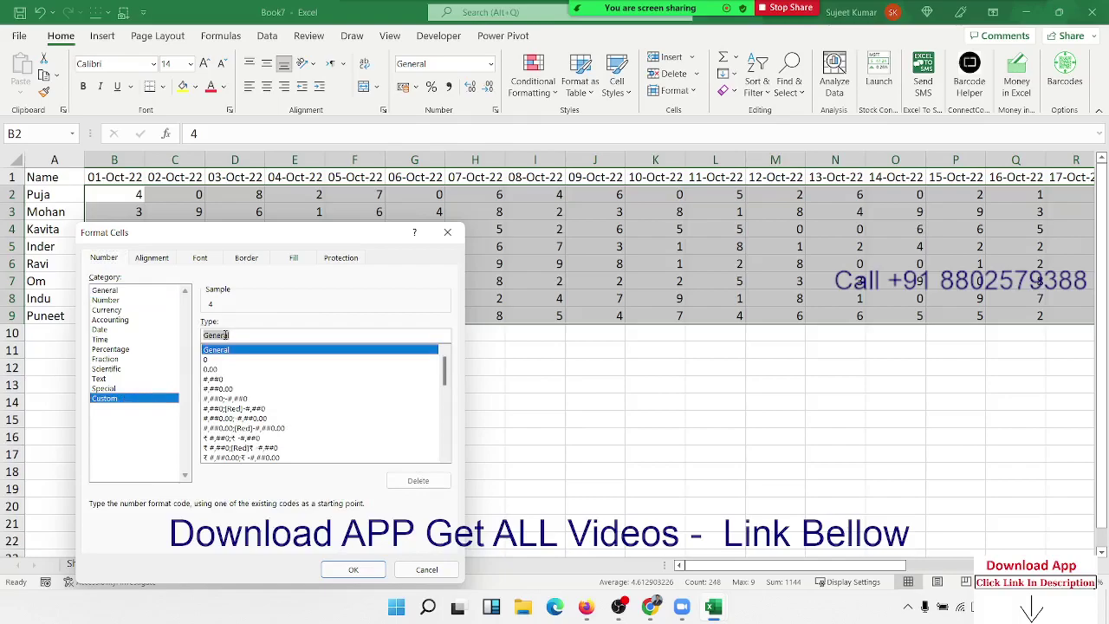
pyautogui.write('"P')
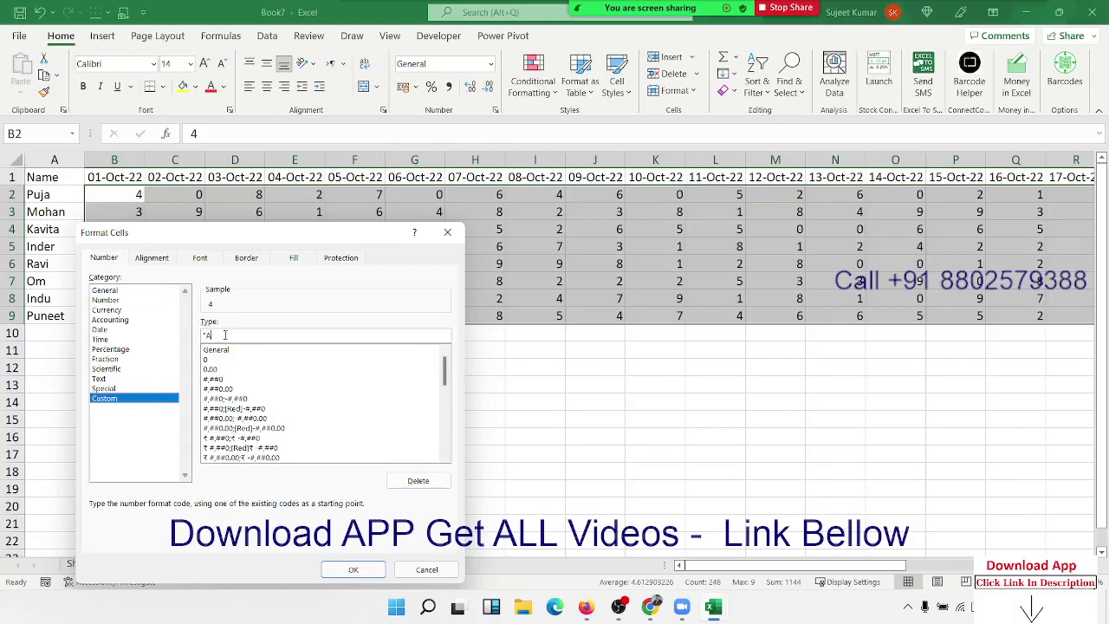
pyautogui.write('";;')
pyautogui.write('"A"')
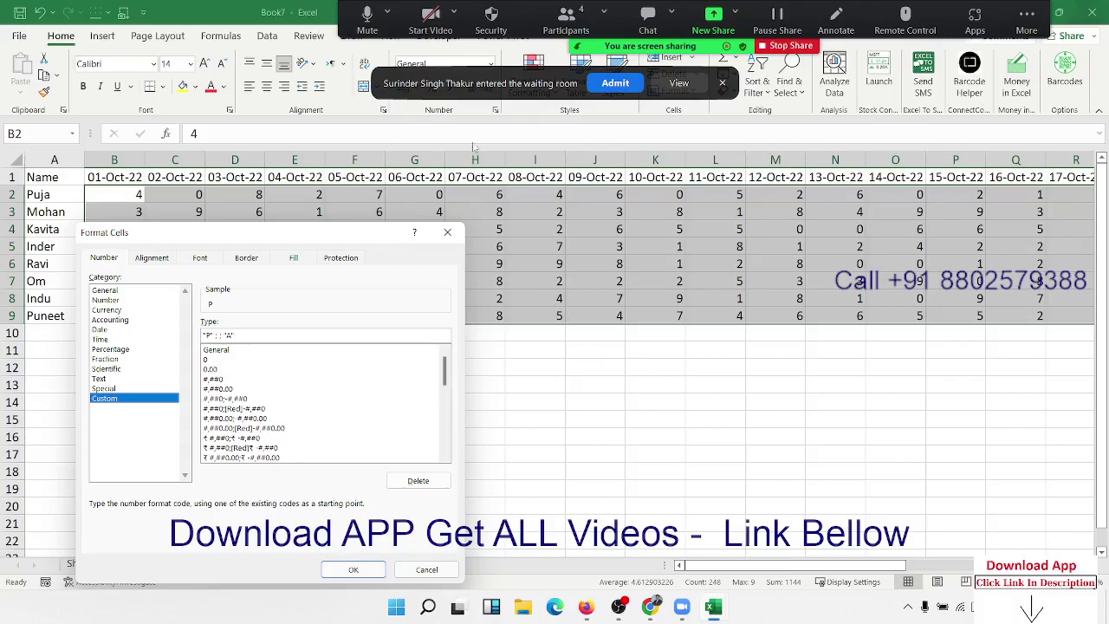
pyautogui.click(628, 83)
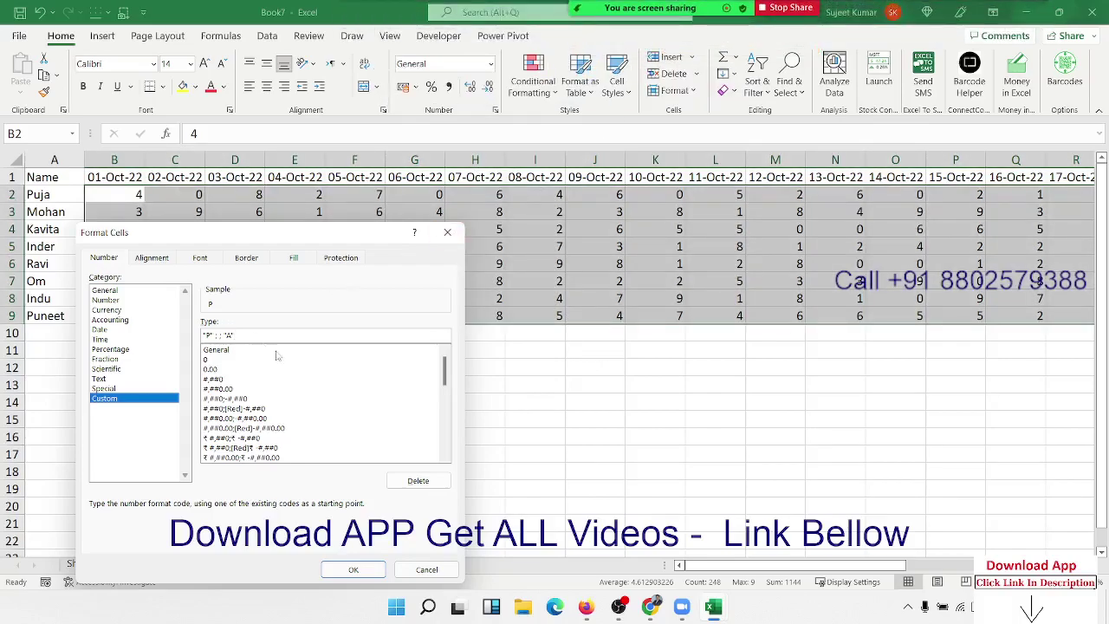
pyautogui.click(354, 570)
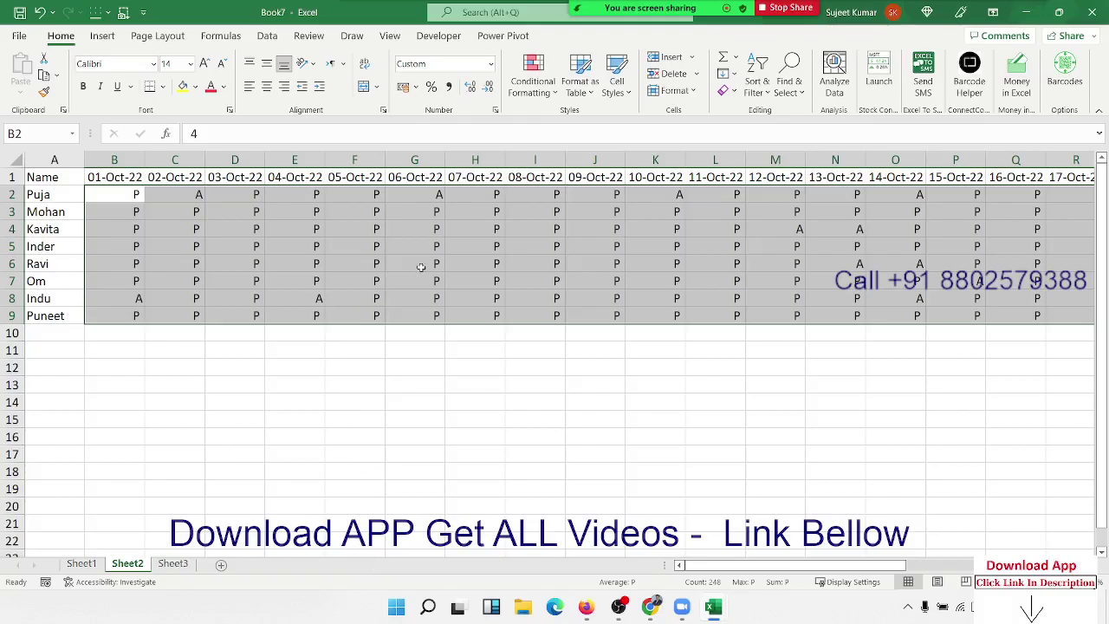
# Change the grid's custom format to "P";;[Red]"A" so every A shows in red.
pyautogui.click(497, 111)
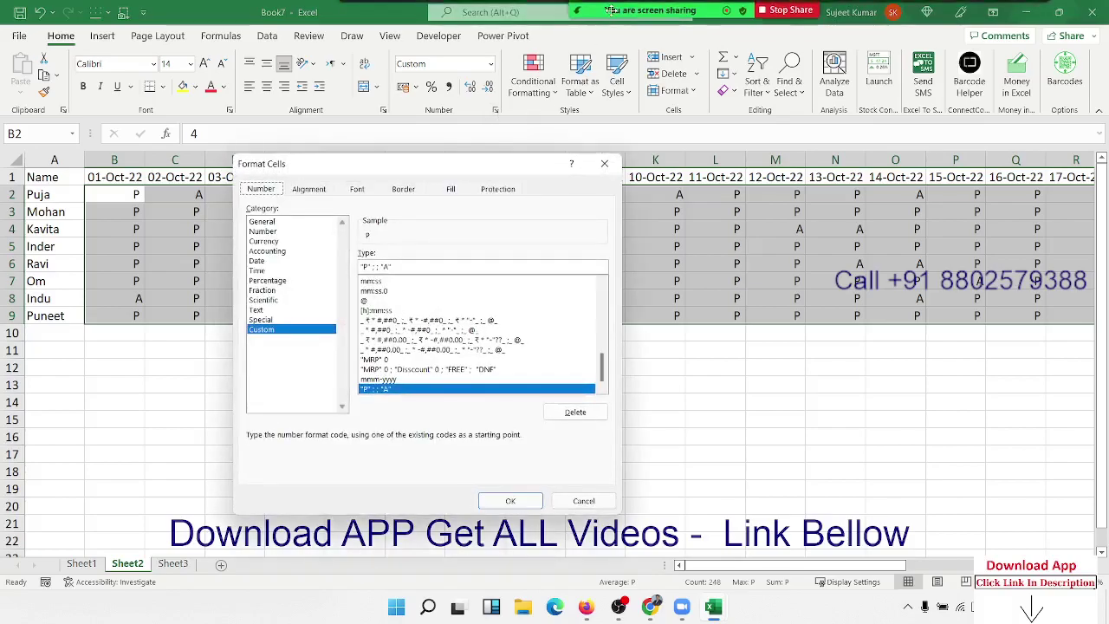
pyautogui.click(566, 22)
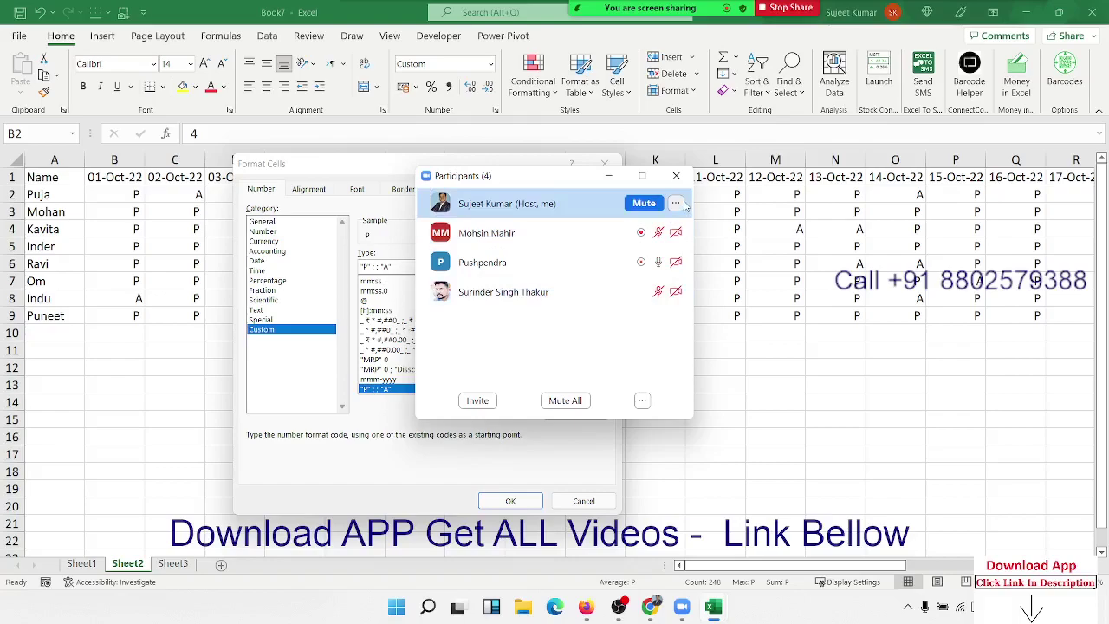
pyautogui.click(686, 183)
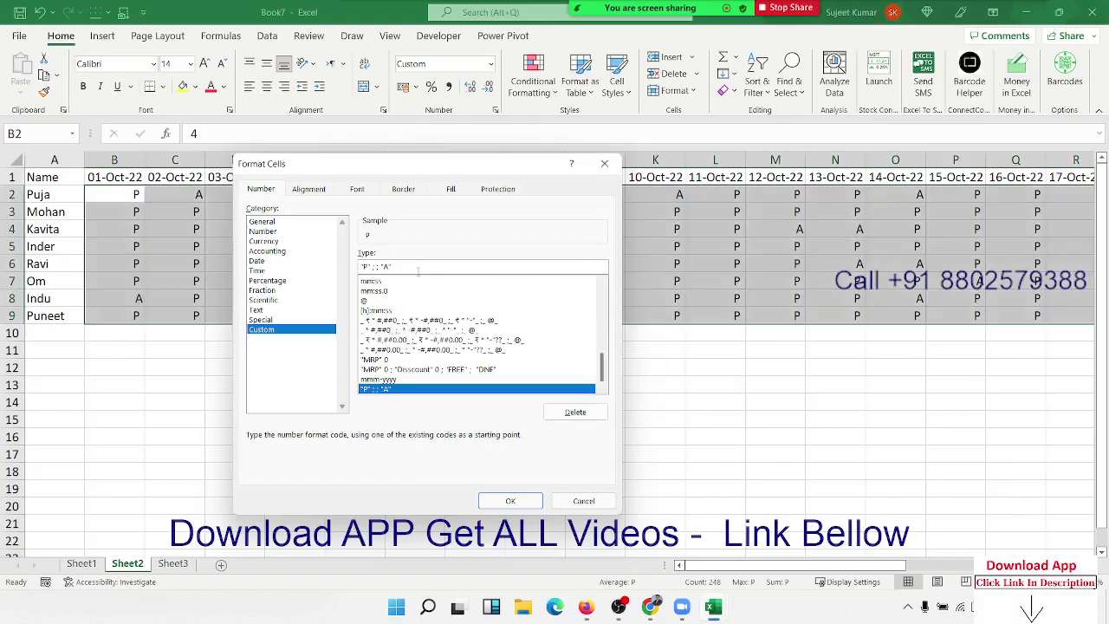
pyautogui.moveTo(350, 167); pyautogui.dragTo(447, 202)
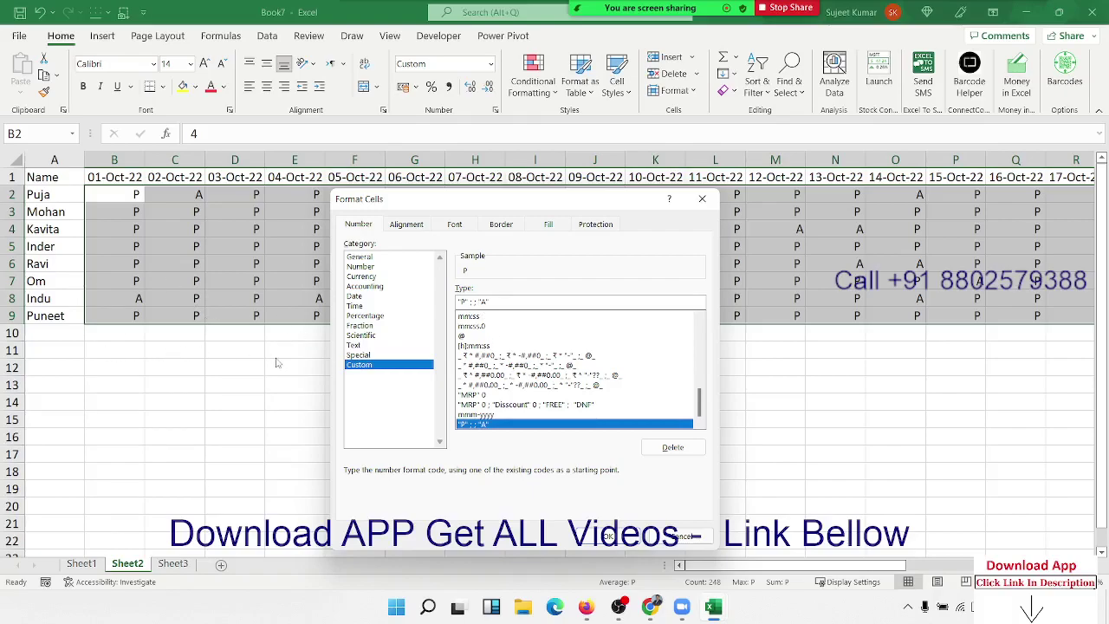
pyautogui.write('[')
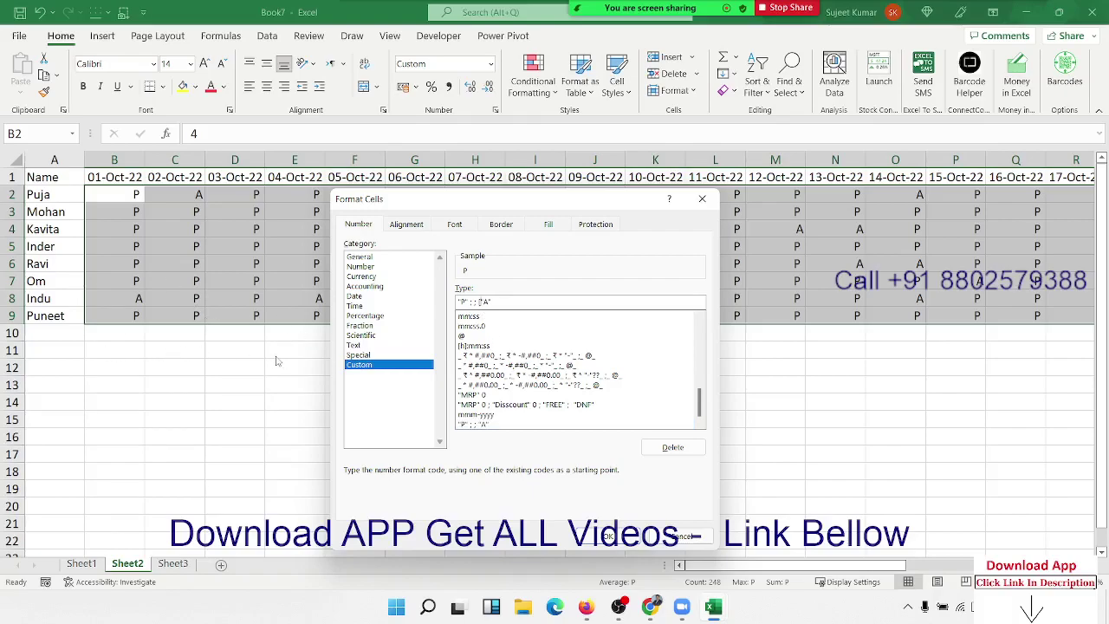
pyautogui.write('RED]')
pyautogui.click(607, 536)
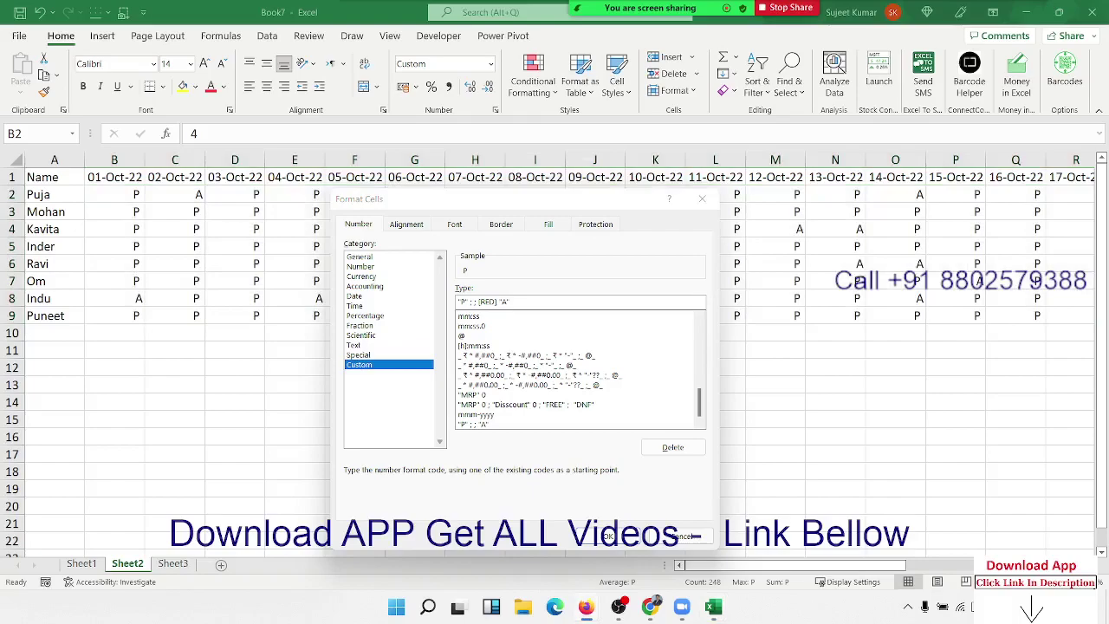
pyautogui.click(499, 301)
pyautogui.click(613, 536)
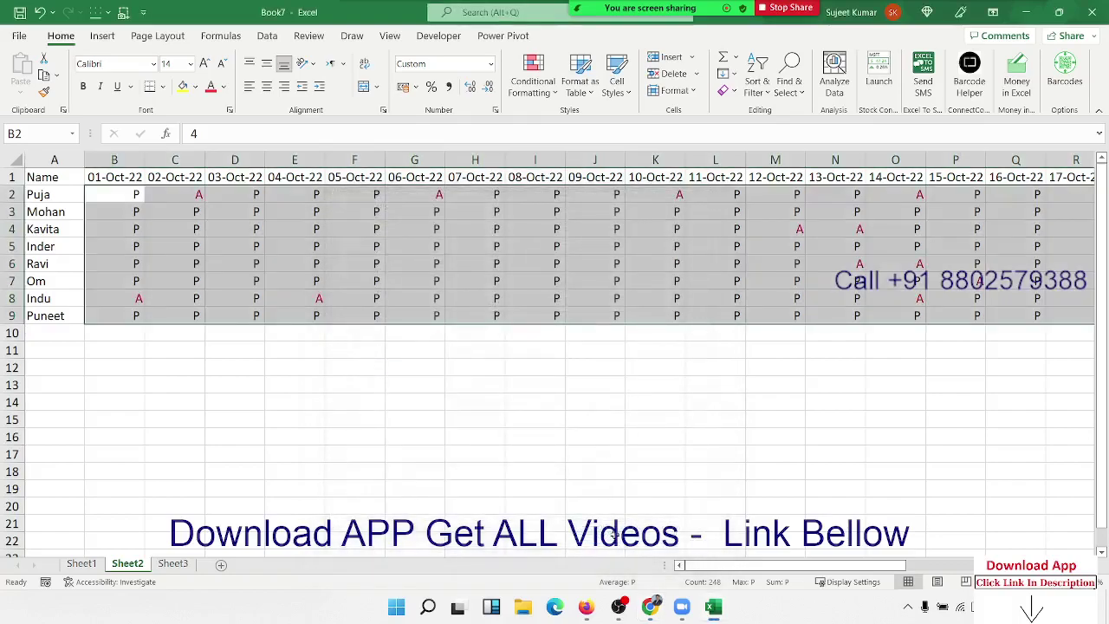
# Confirm the P / red A format on the grid, then switch to the blank Sheet3.
pyautogui.click(534, 103)
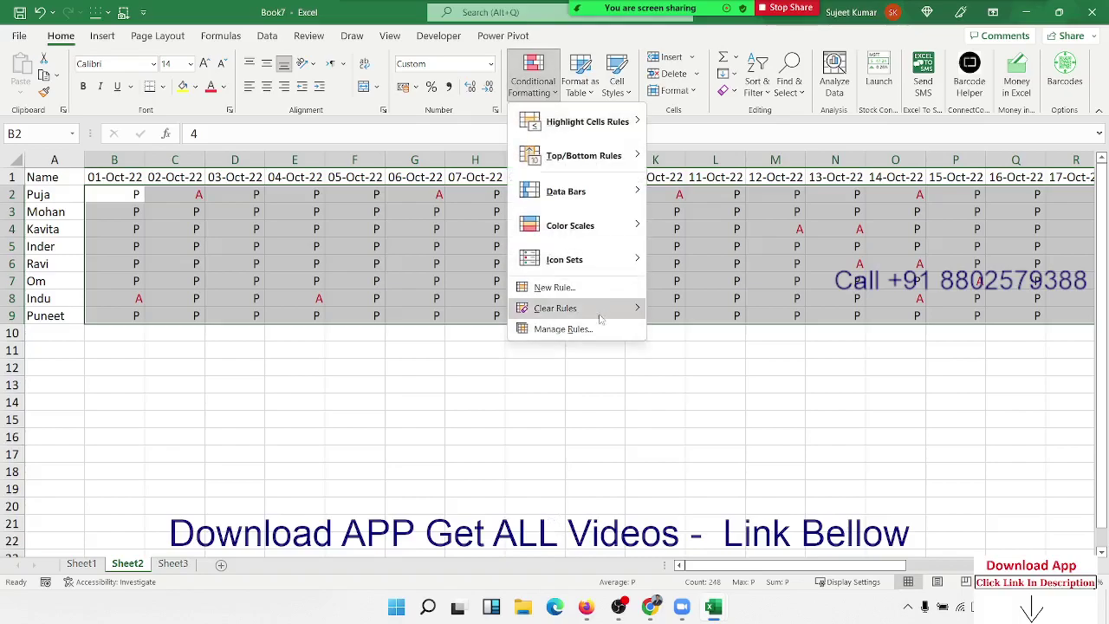
pyautogui.rightClick(312, 268)
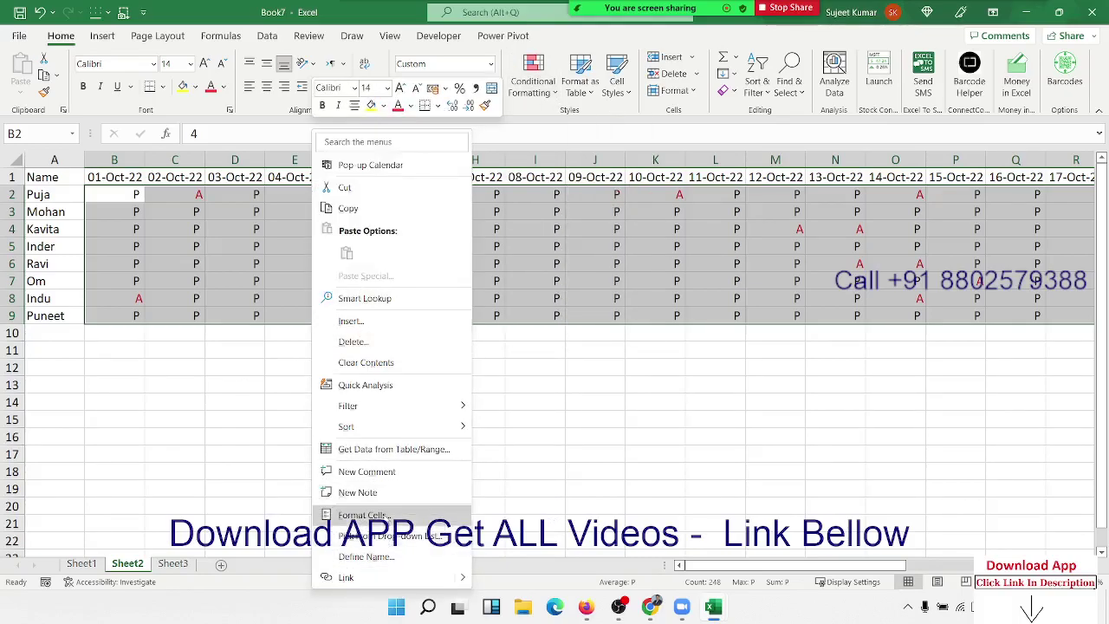
pyautogui.click(383, 510)
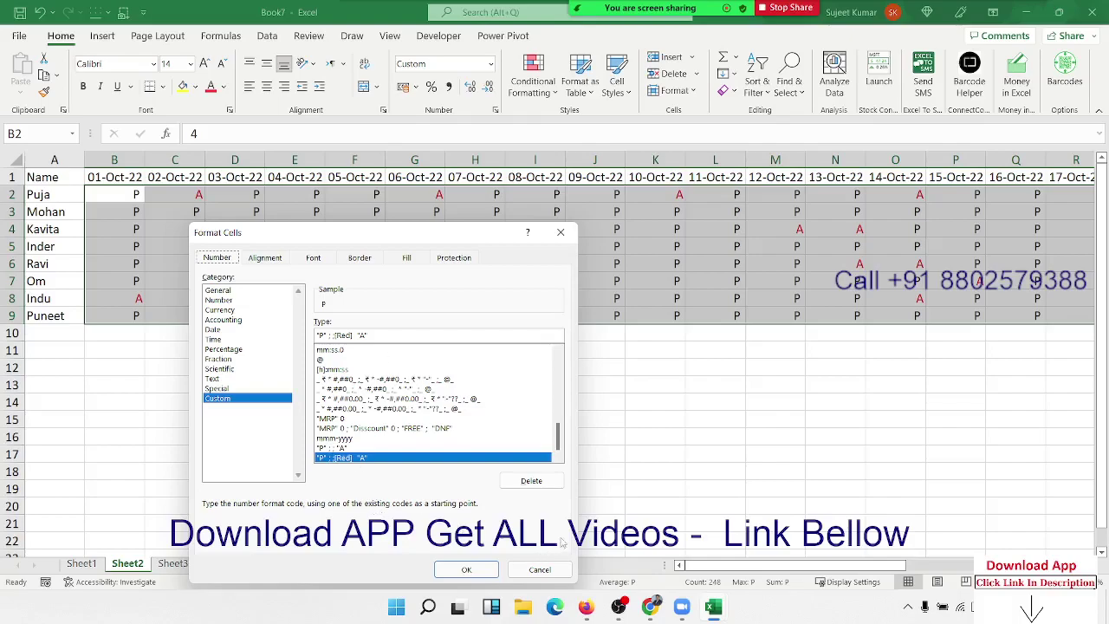
pyautogui.click(468, 572)
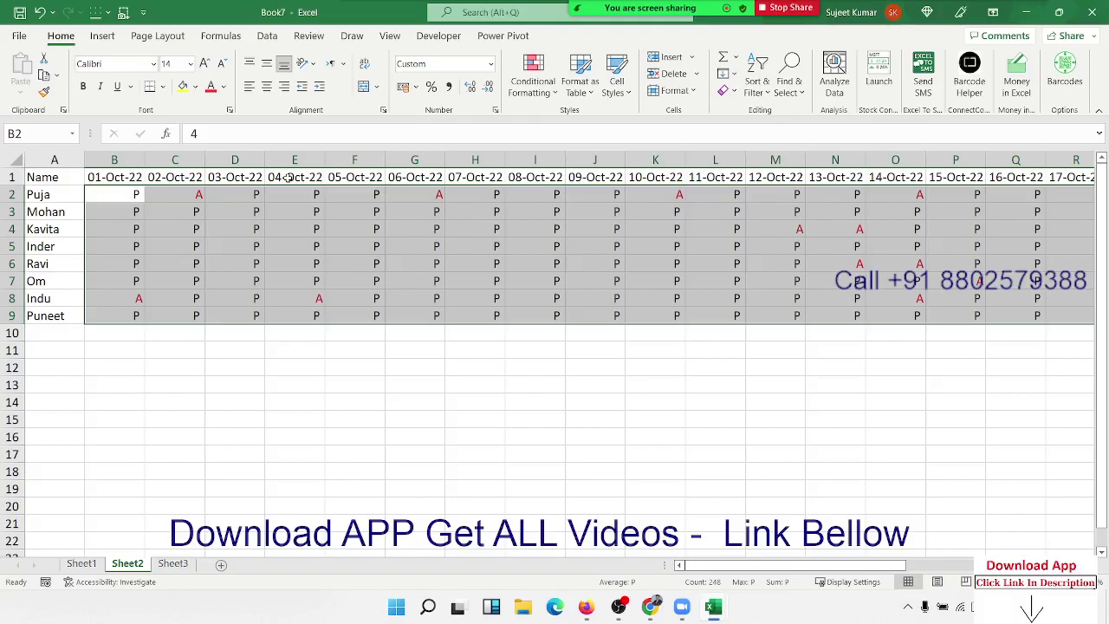
pyautogui.click(181, 564)
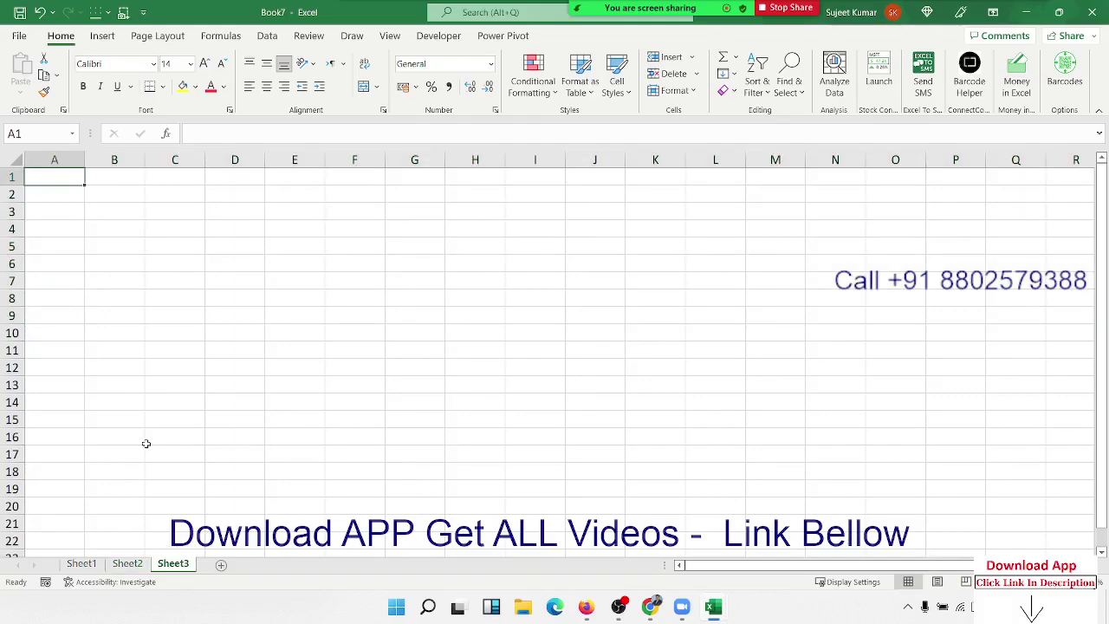
# Enter the heading 'Company Name' in A1 and autofit column A to it.
pyautogui.write('C')
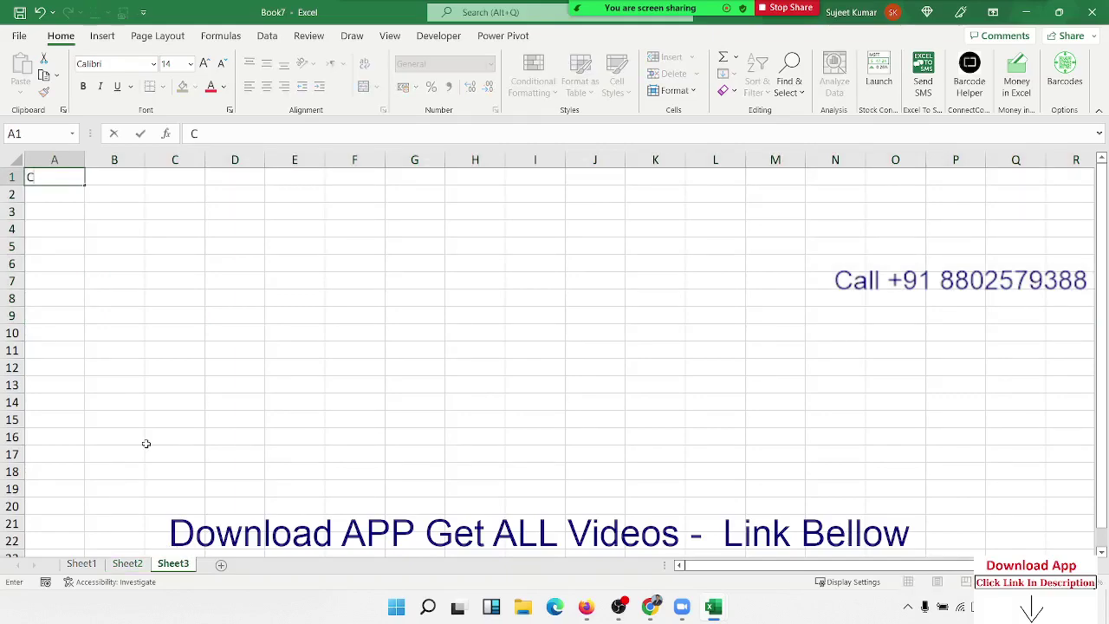
pyautogui.write('ompany')
pyautogui.write(' Name')
pyautogui.press('Return')
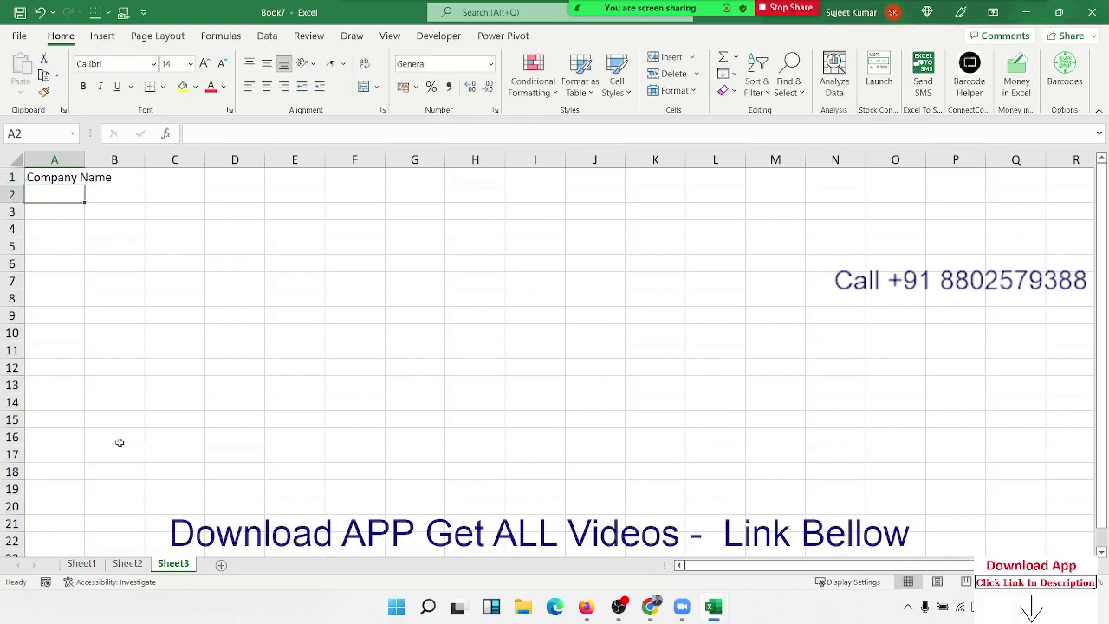
pyautogui.doubleClick(84, 161)
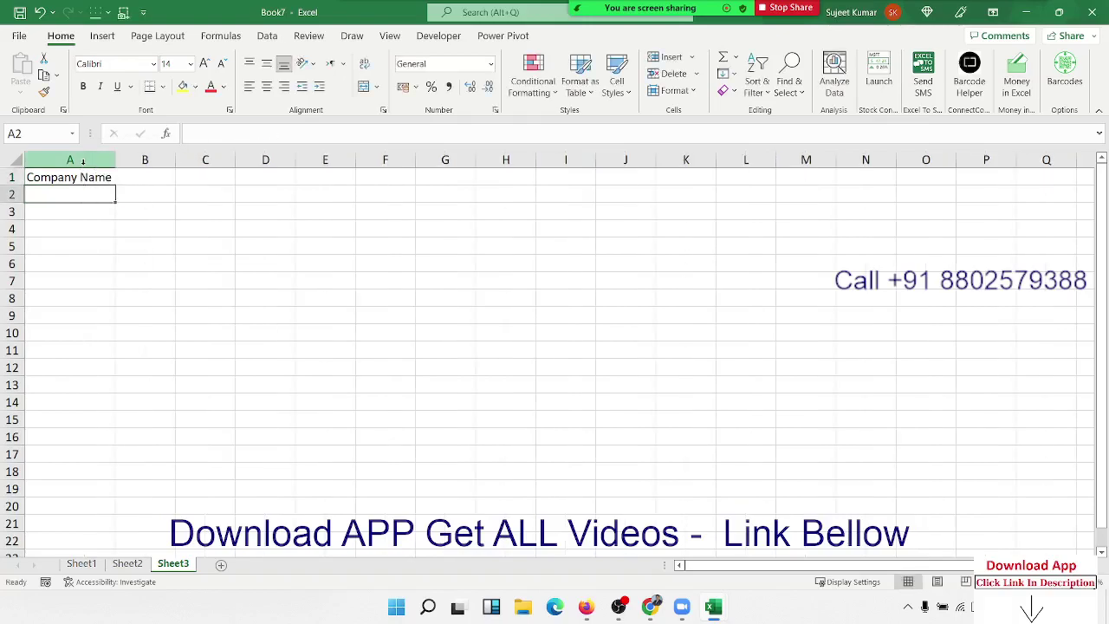
pyautogui.write('M/')
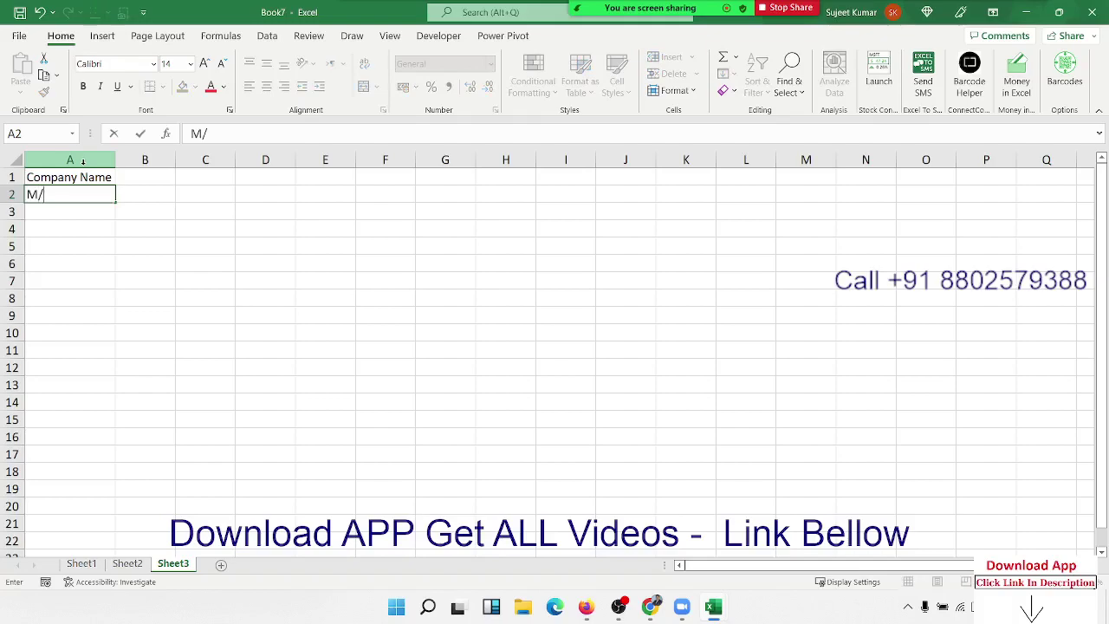
pyautogui.write('S')
pyautogui.press('Escape')
pyautogui.click(83, 161)
pyautogui.click(544, 95)
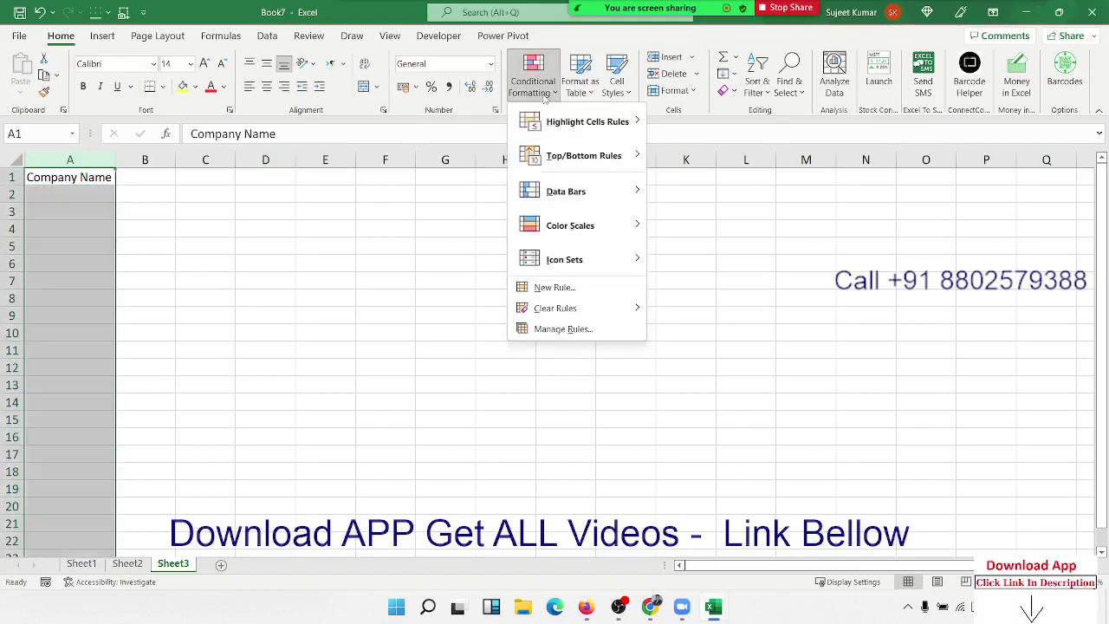
pyautogui.click(495, 110)
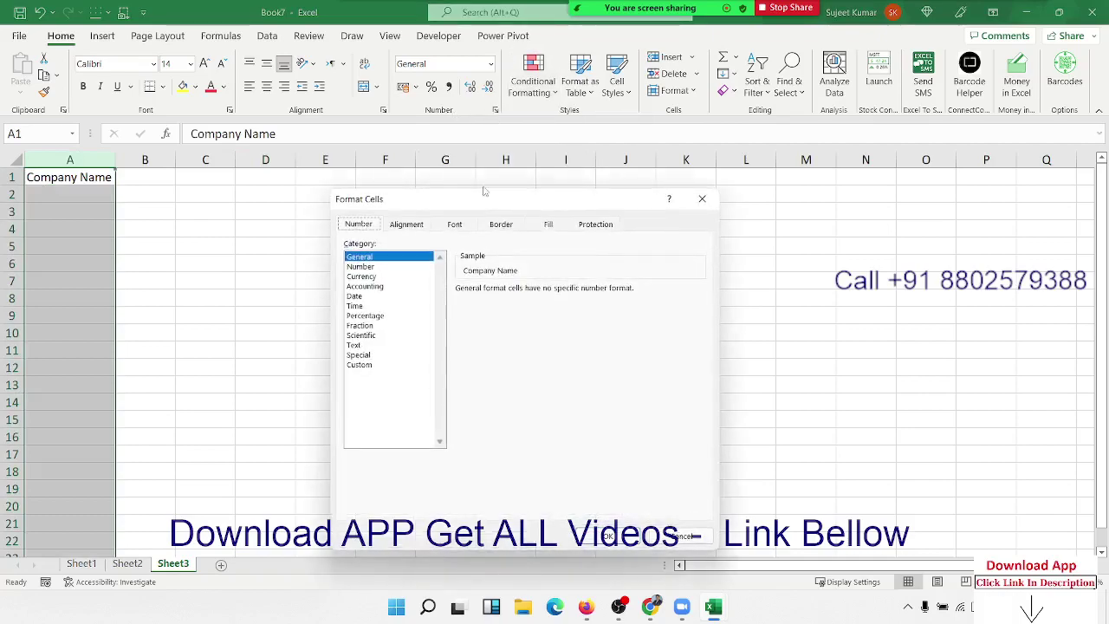
pyautogui.click(358, 365)
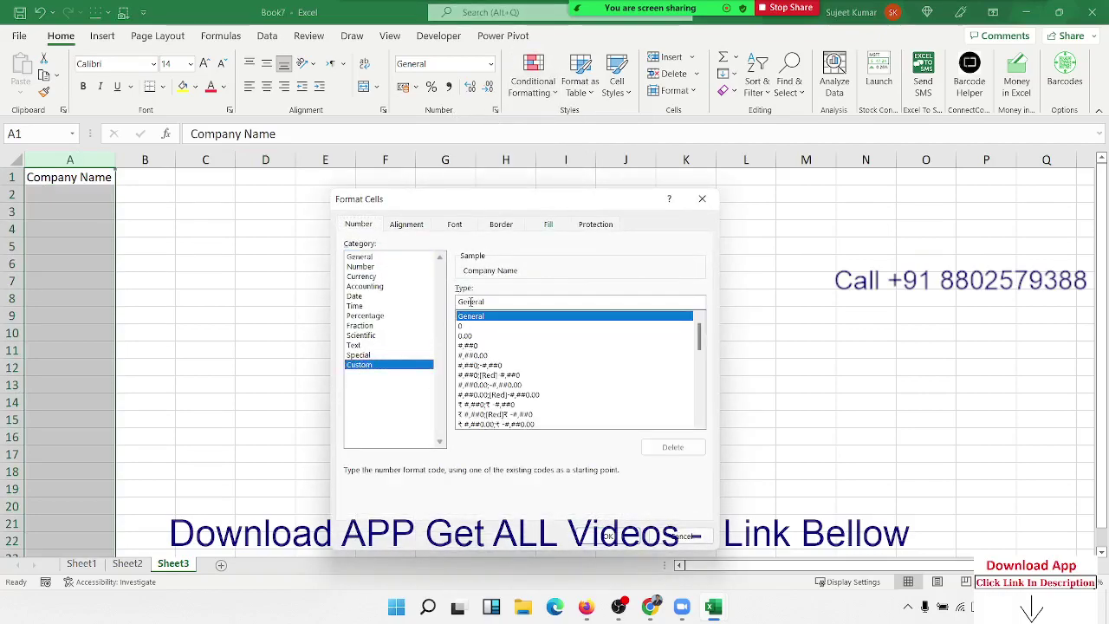
pyautogui.doubleClick(471, 302)
pyautogui.write('"')
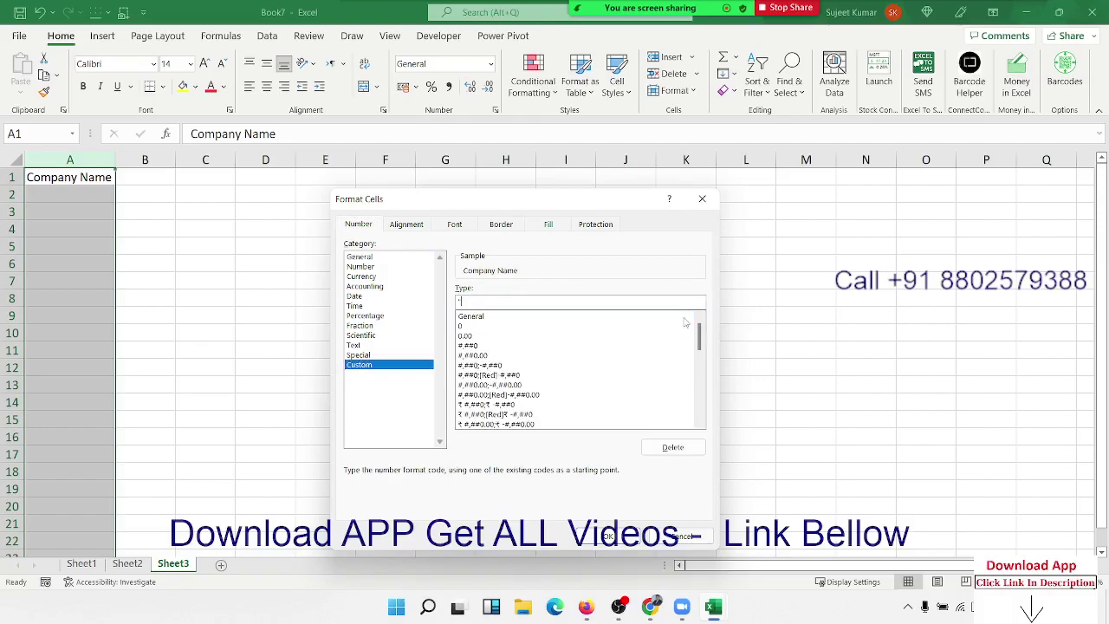
pyautogui.write('M/S')
pyautogui.press('Return')
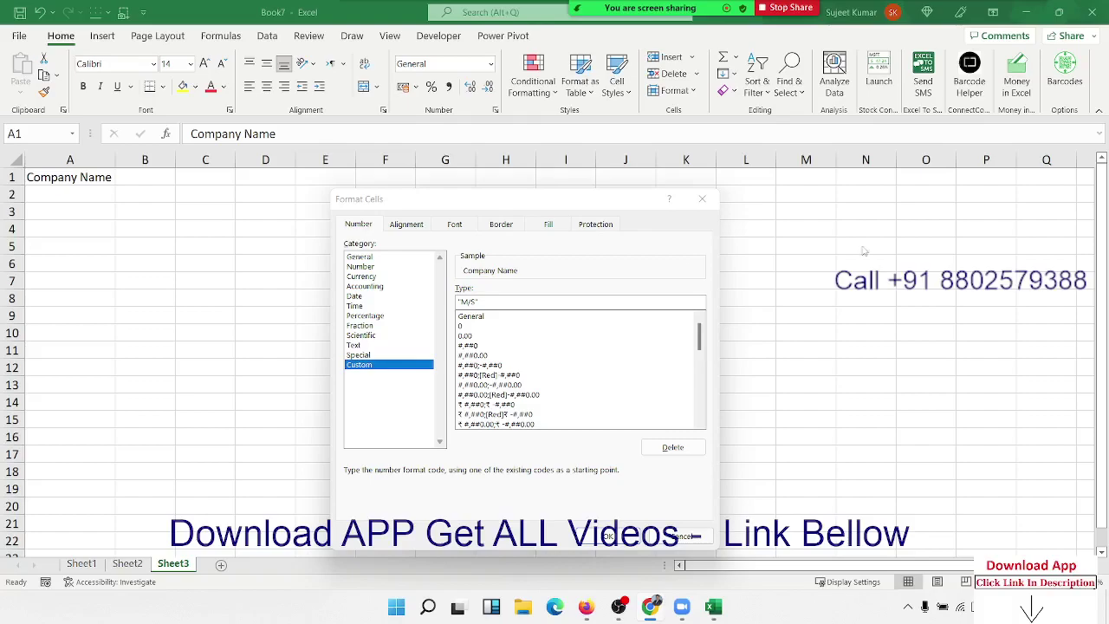
pyautogui.click(502, 302)
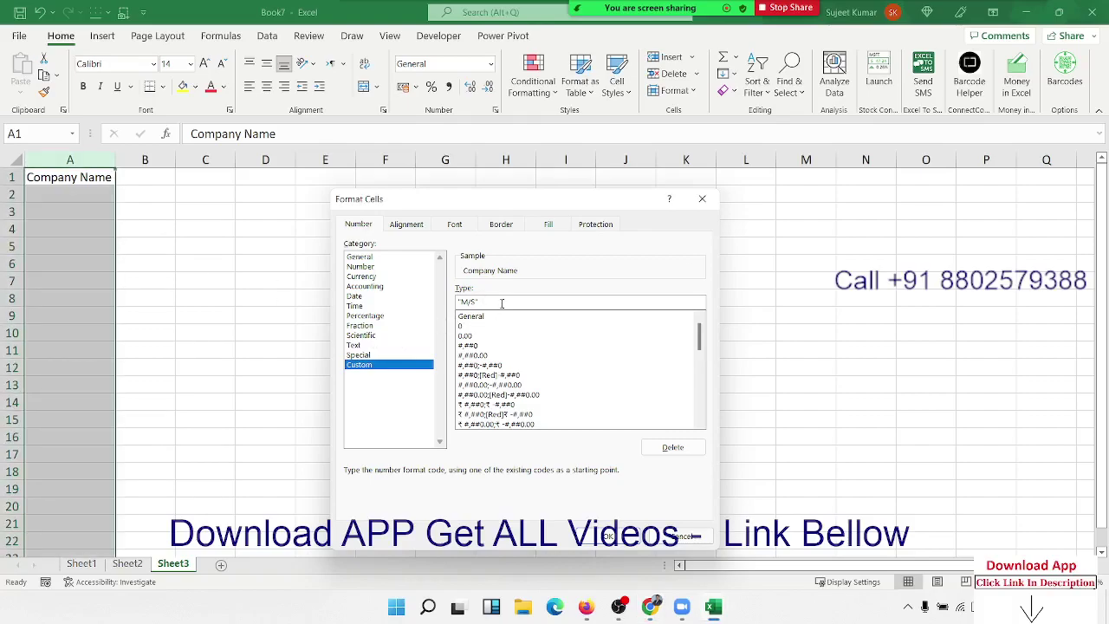
pyautogui.write('@')
pyautogui.click(621, 532)
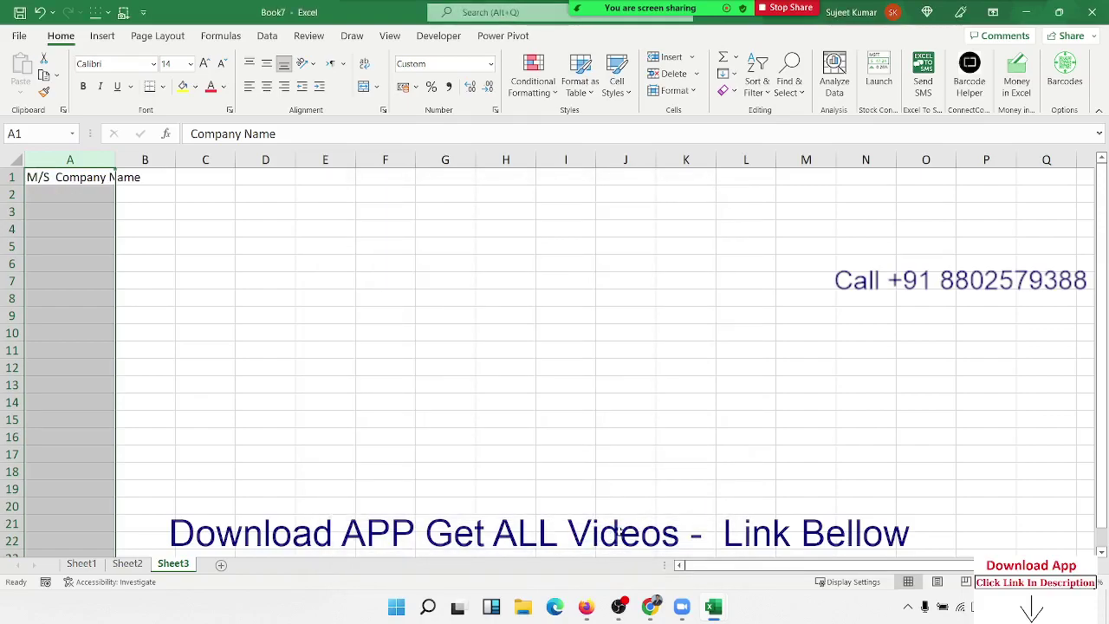
pyautogui.click(206, 212)
pyautogui.click(112, 196)
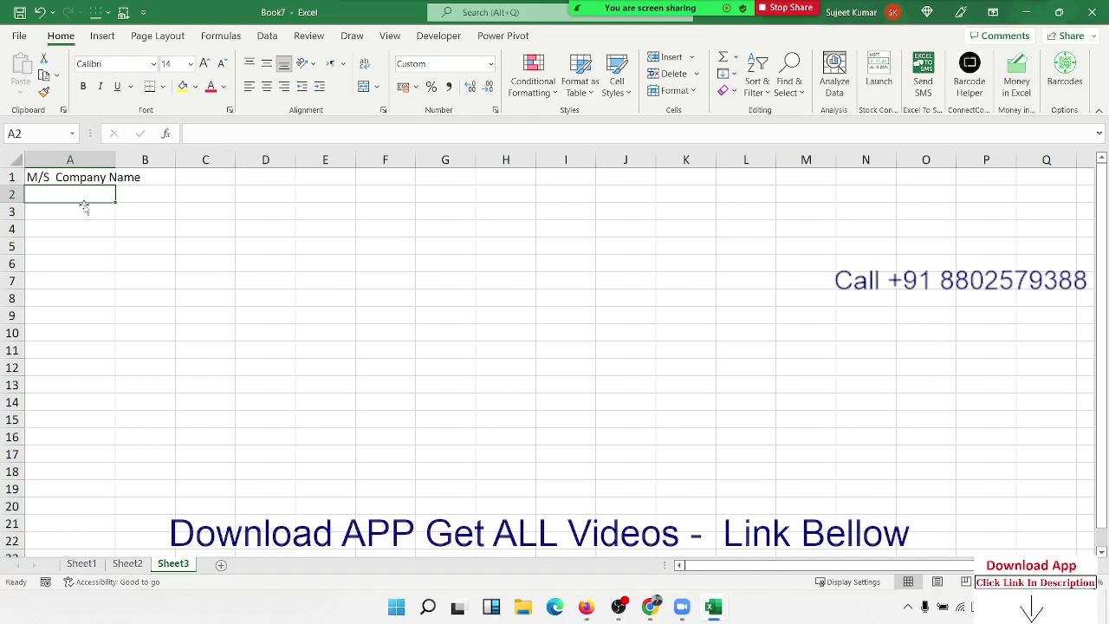
pyautogui.press('Up')
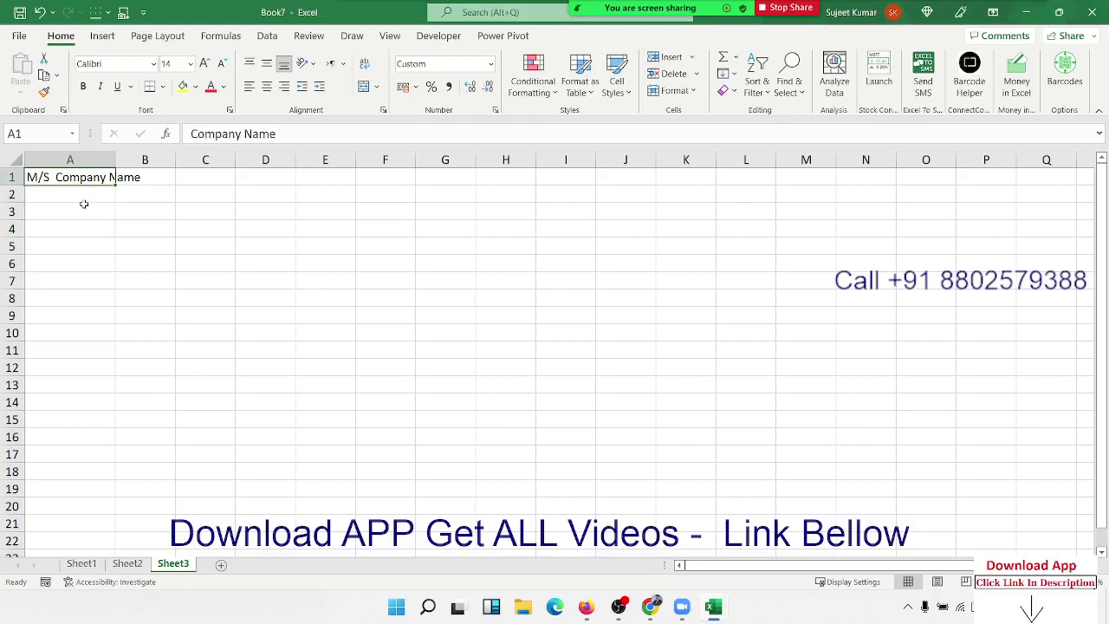
pyautogui.write('hdn')
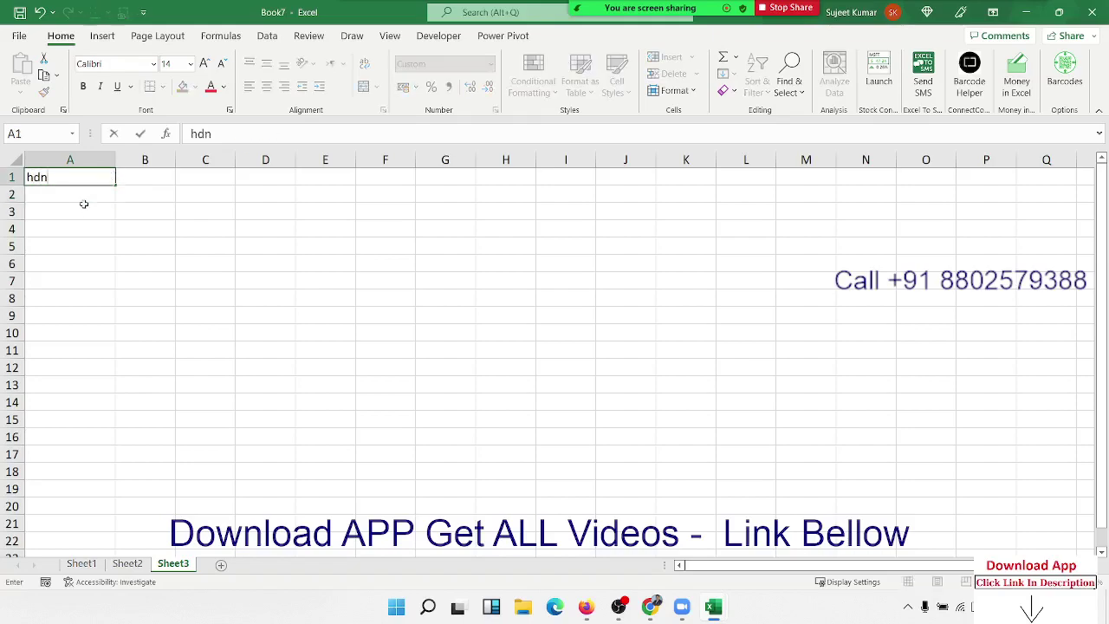
pyautogui.press('Return')
pyautogui.press('Up')
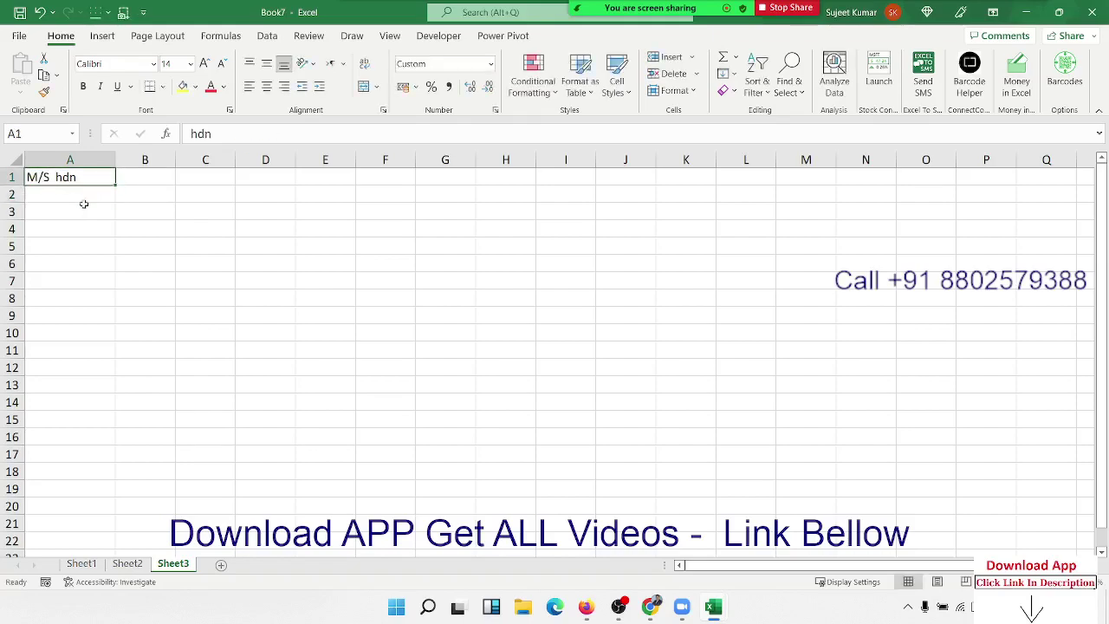
pyautogui.hotkey('ctrl', 'z')
pyautogui.hotkey('ctrl', 'z')
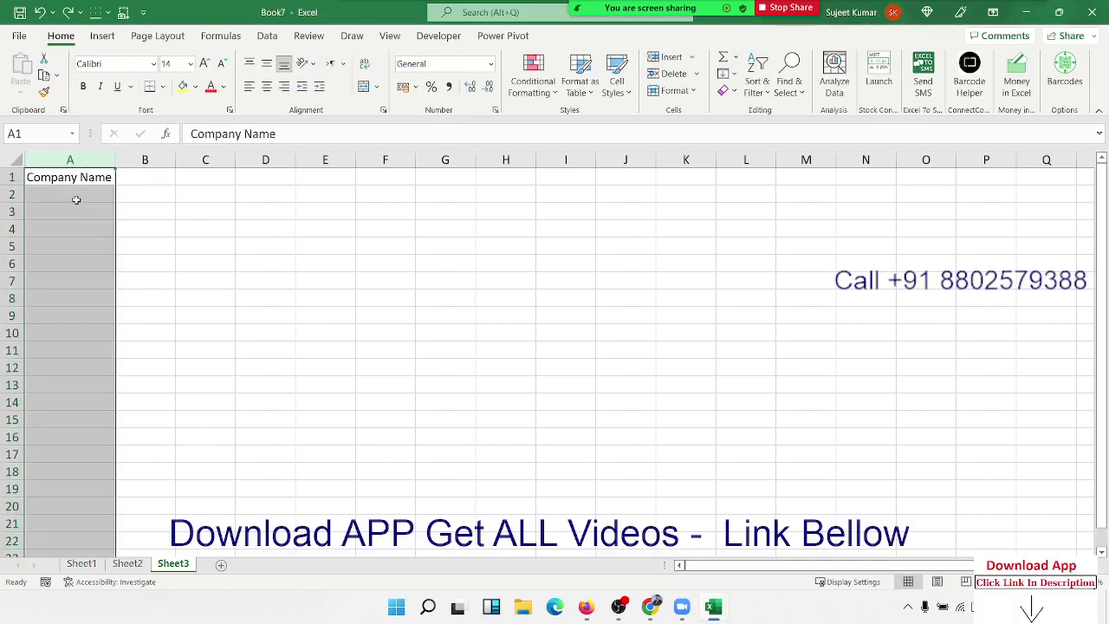
pyautogui.click(76, 198)
# Type the heading Address in B1.
pyautogui.click(168, 180)
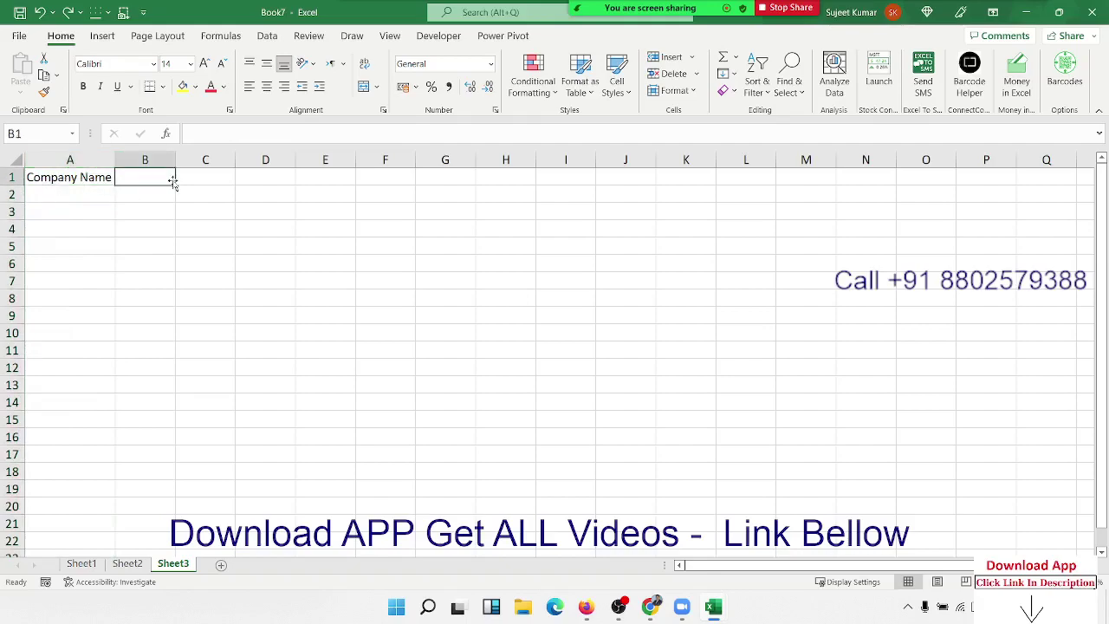
pyautogui.write('Add')
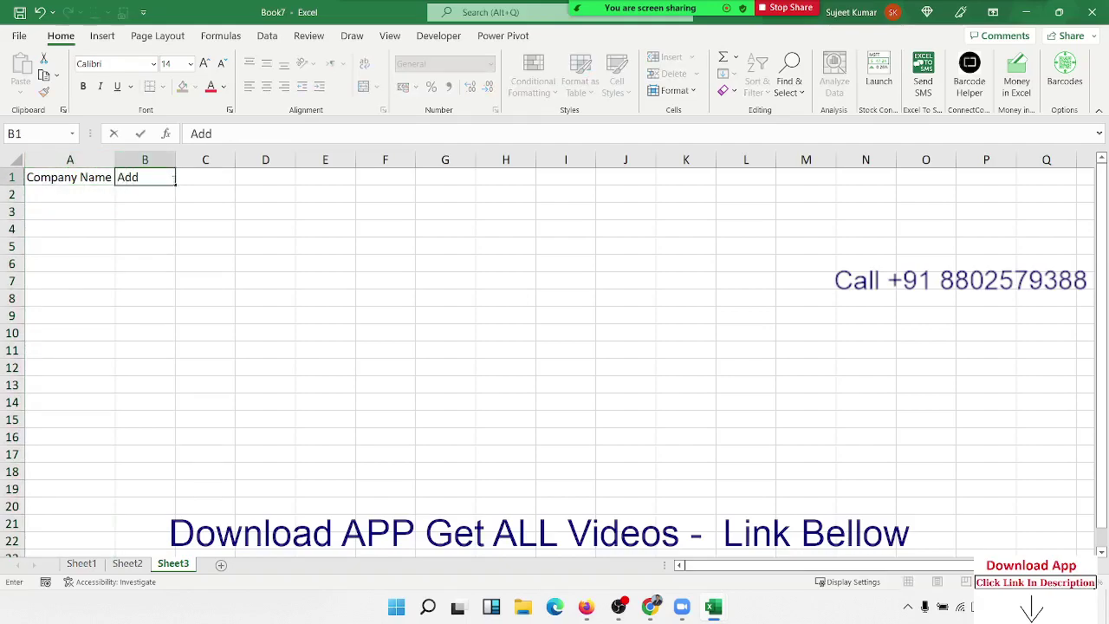
pyautogui.write('ress')
pyautogui.press('Return')
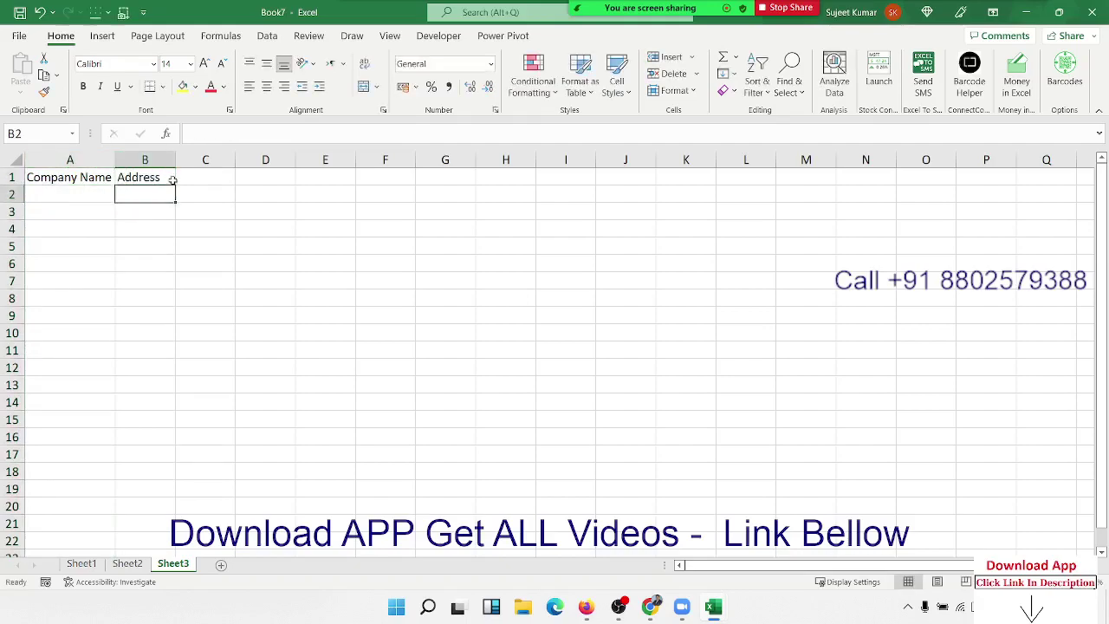
# Give B2:B5 the custom format @ "New Delhi 110062".
pyautogui.keyDown('shift'); pyautogui.click(141, 246); pyautogui.keyUp('shift')
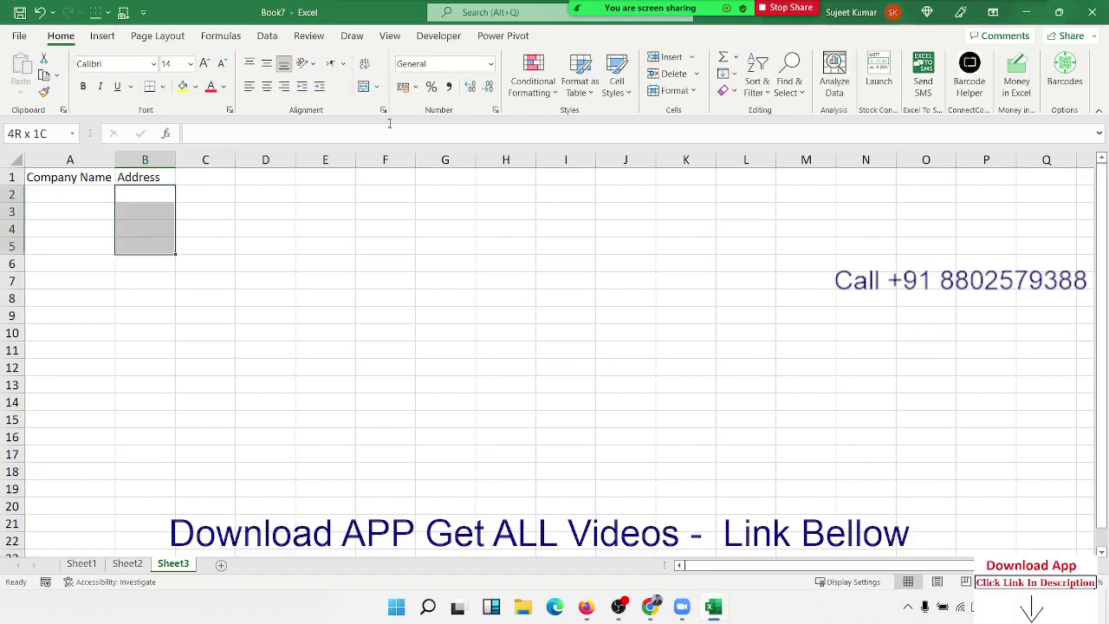
pyautogui.click(495, 110)
pyautogui.click(371, 364)
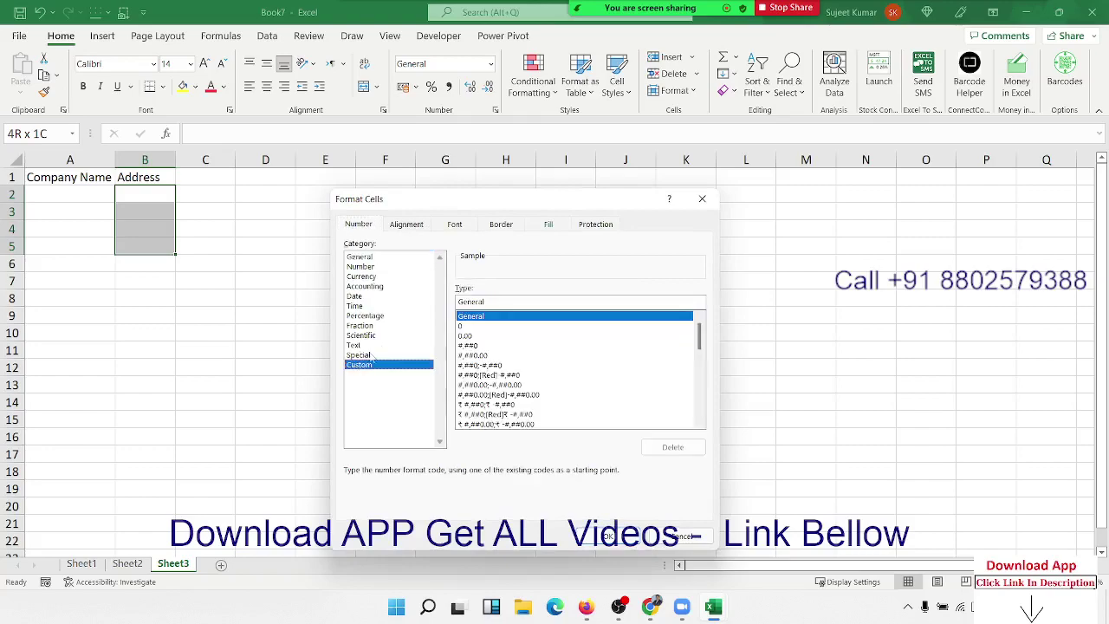
pyautogui.doubleClick(516, 304)
pyautogui.write('@ "')
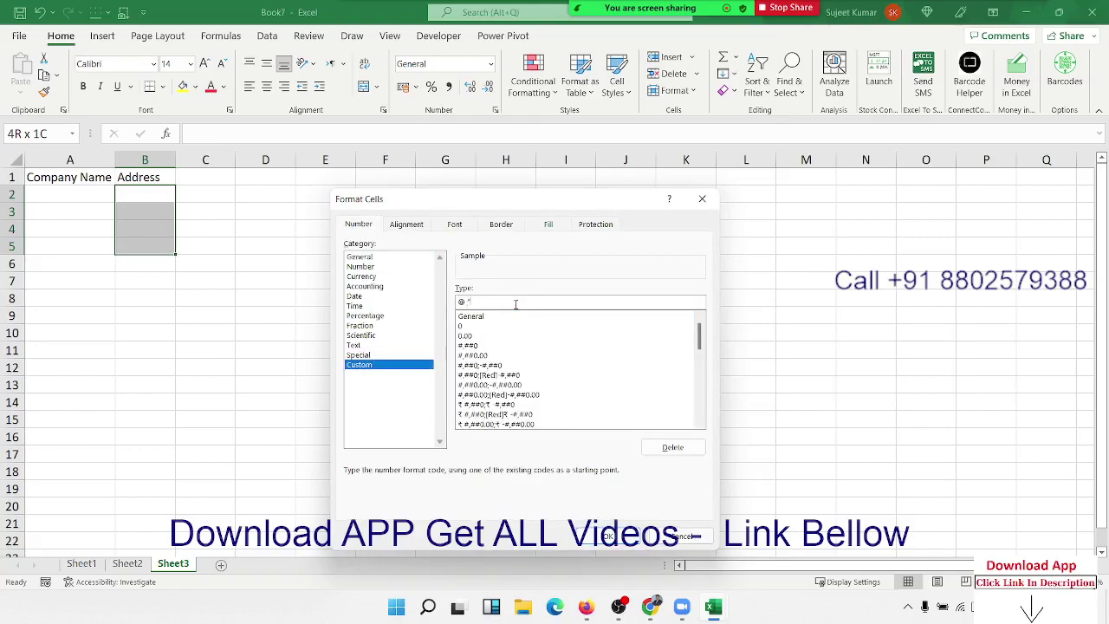
pyautogui.write('New Del')
pyautogui.write('hi 110')
pyautogui.write('062')
pyautogui.click(609, 535)
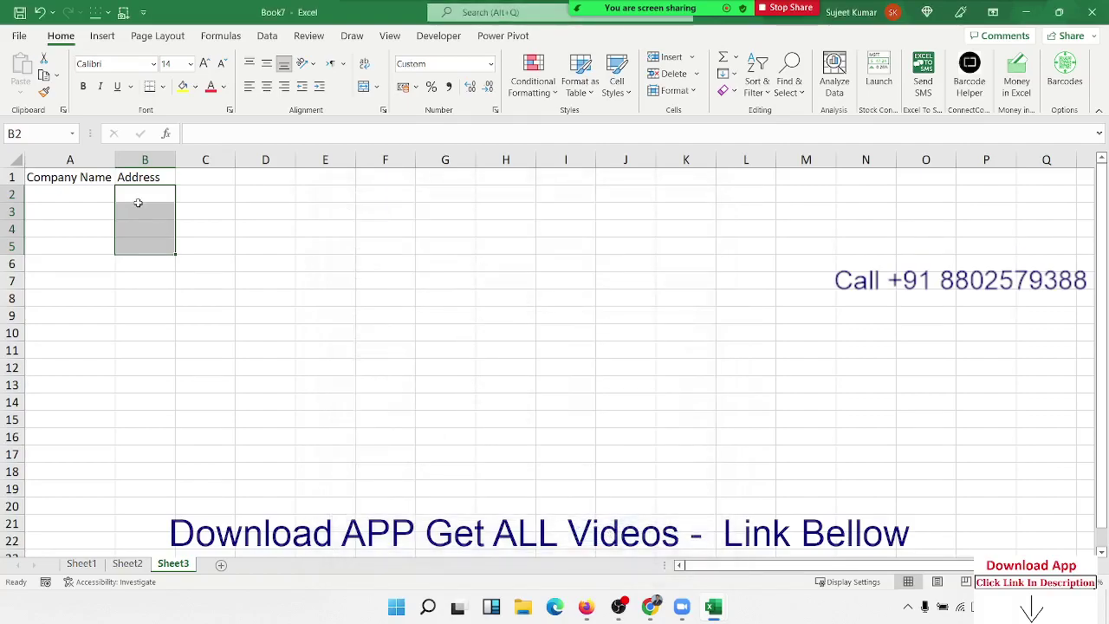
# Enter F202 in B3 so it displays as F202 New Delhi 110062.
pyautogui.click(139, 206)
pyautogui.write('F202')
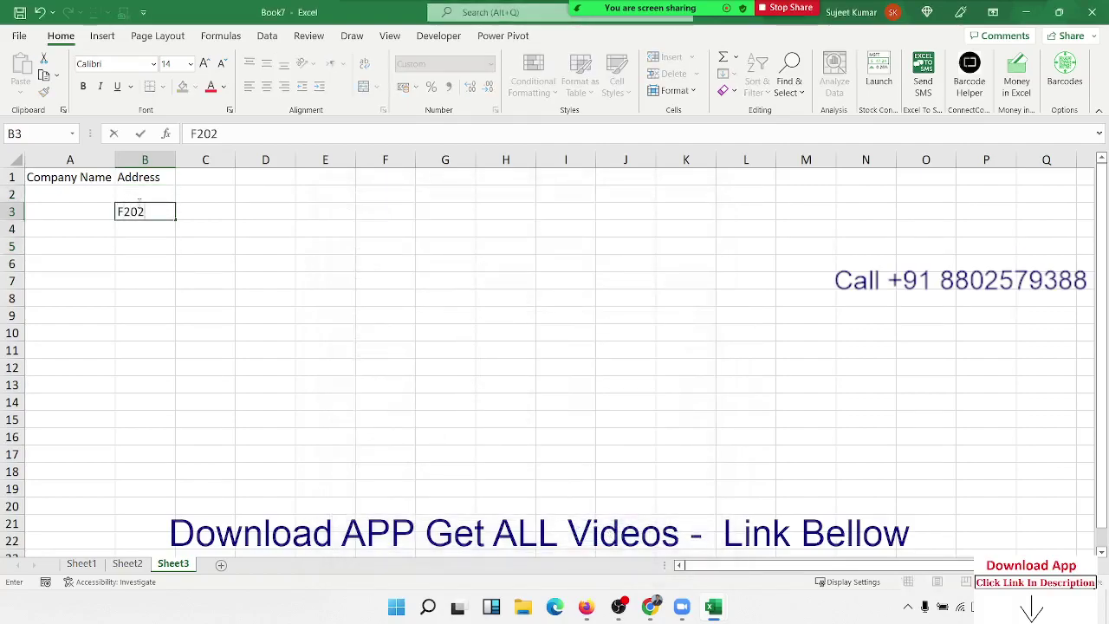
pyautogui.press('Return')
# Autofit column B so 'F202 New Delhi 110062' shows in full.
pyautogui.click(139, 206)
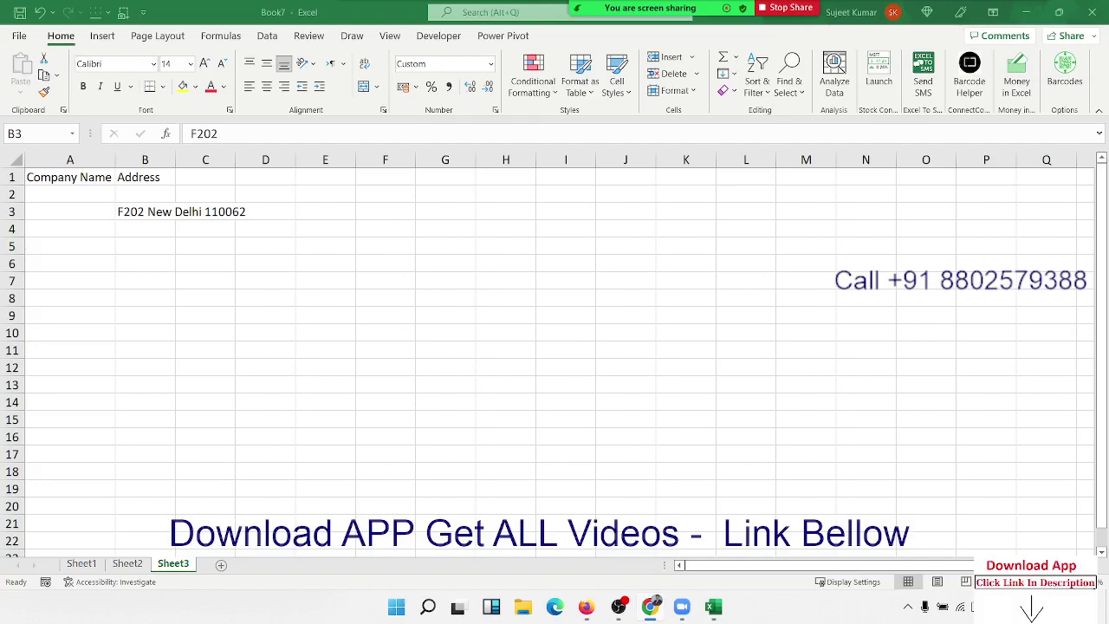
pyautogui.click(172, 212)
pyautogui.doubleClick(175, 162)
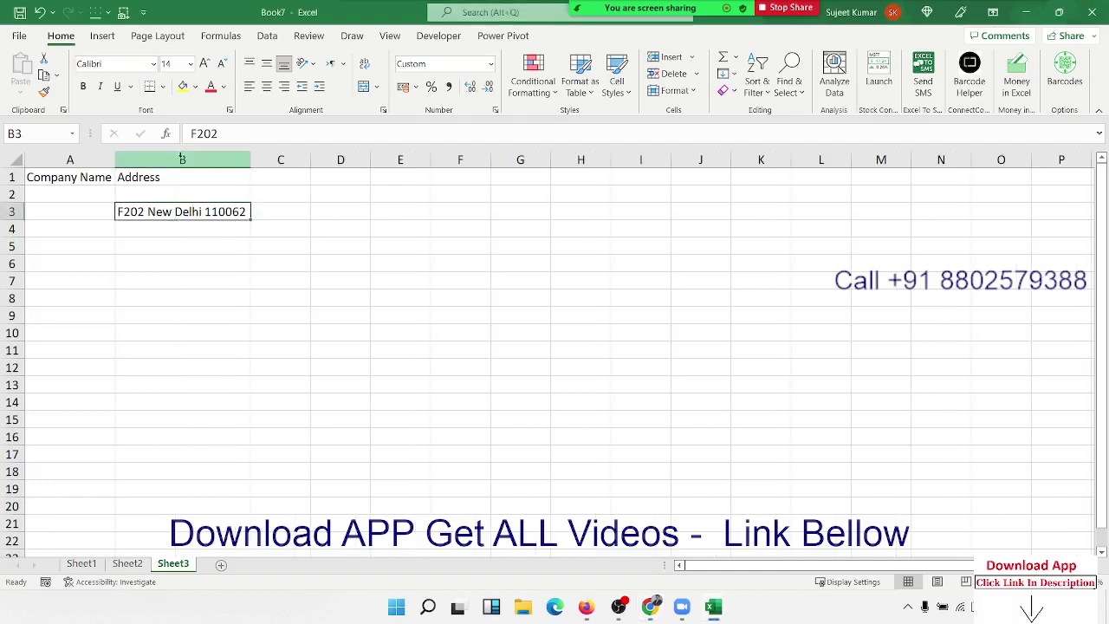
pyautogui.click(354, 178)
pyautogui.click(460, 212)
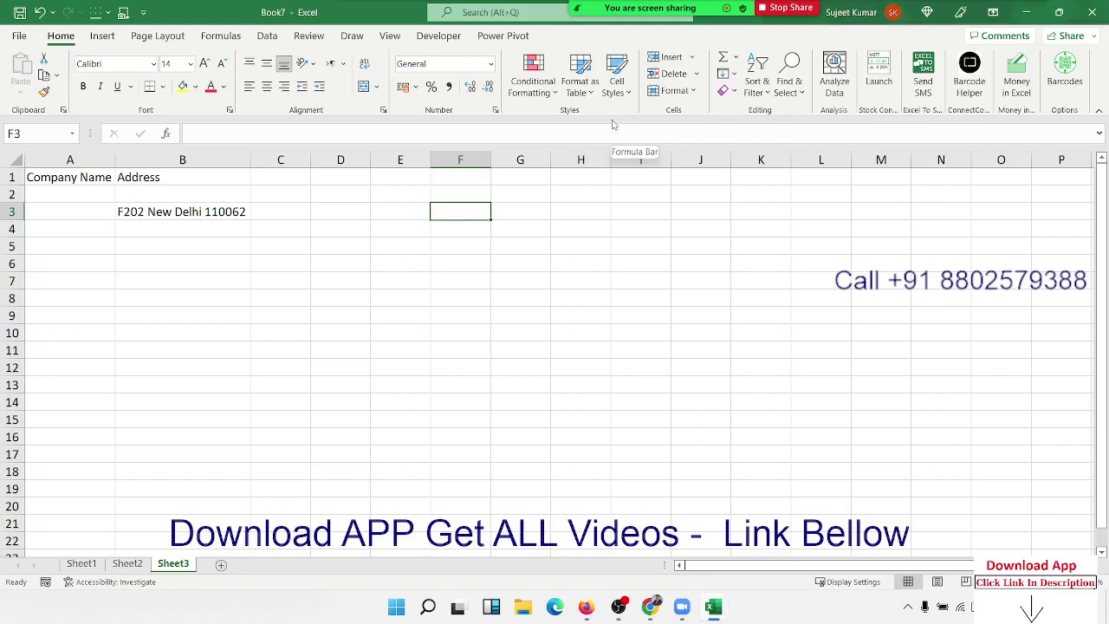
# Enter 1500 in F3, then re-enter it as '1500 to store it as text.
pyautogui.write('1')
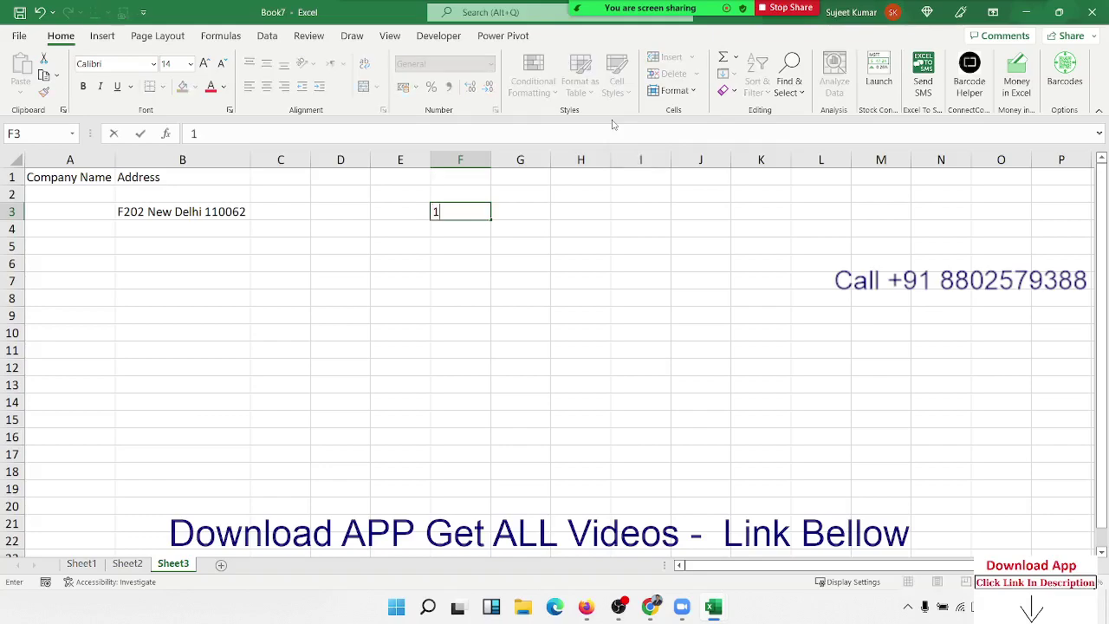
pyautogui.write('50')
pyautogui.write('0')
pyautogui.hotkey('ctrl', 'Return')
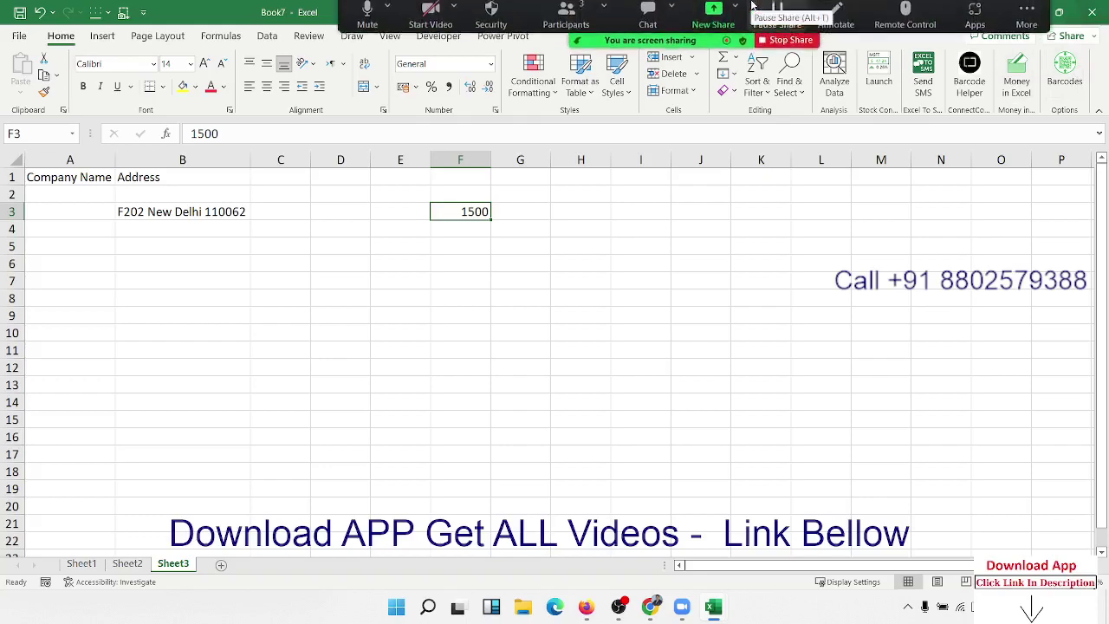
pyautogui.write("'1500")
pyautogui.press('Return')
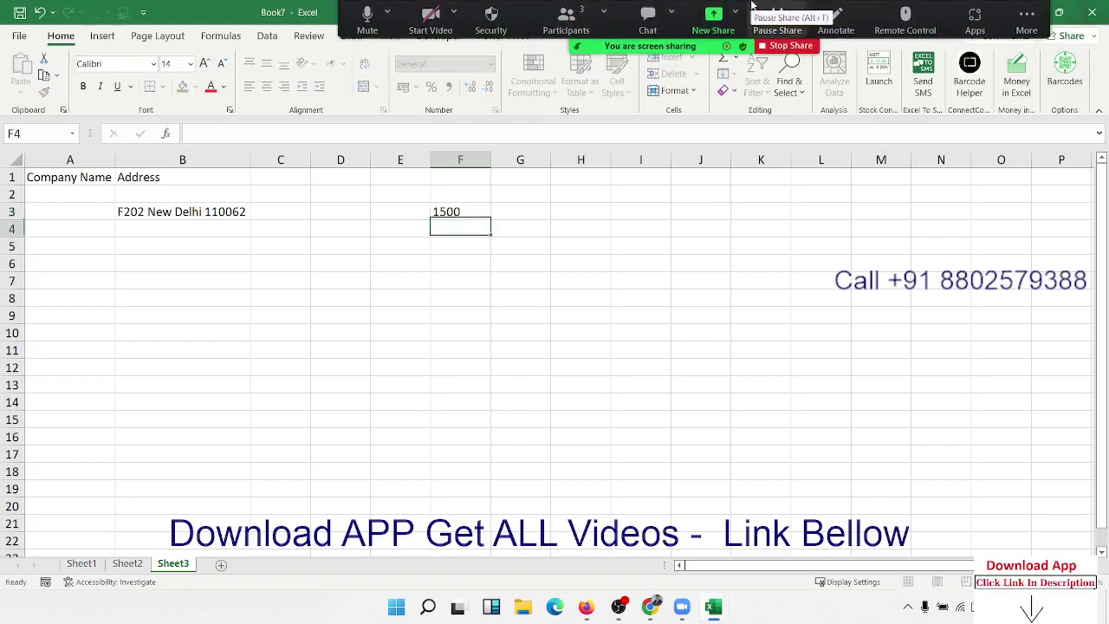
pyautogui.press('Up')
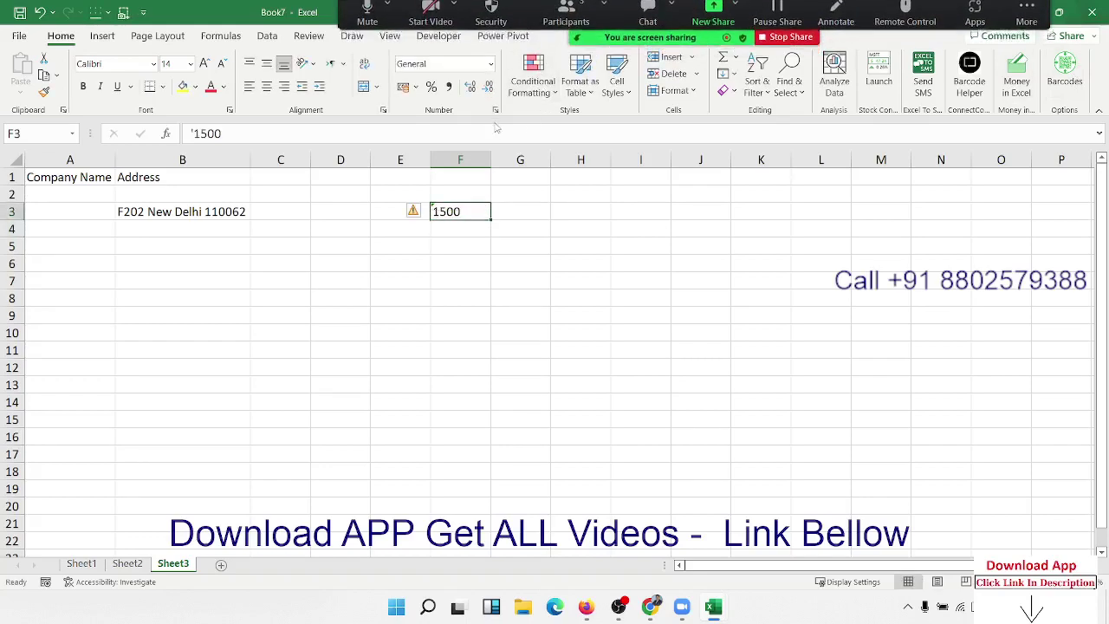
# Apply the custom fill format @ * to F3 and widen column F.
pyautogui.click(496, 110)
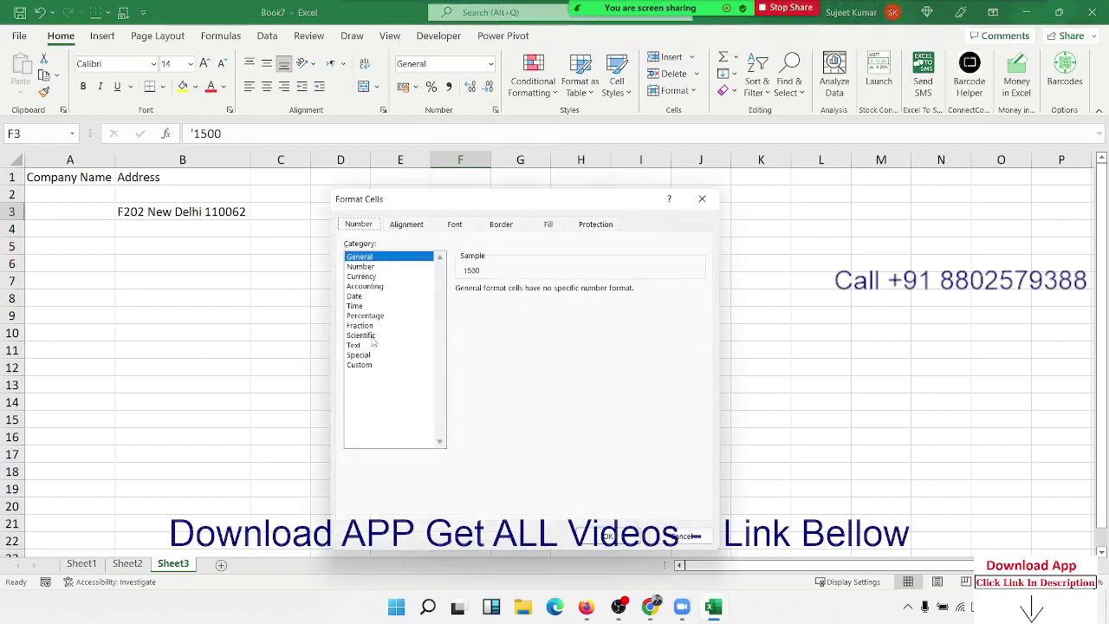
pyautogui.click(372, 364)
pyautogui.doubleClick(475, 303)
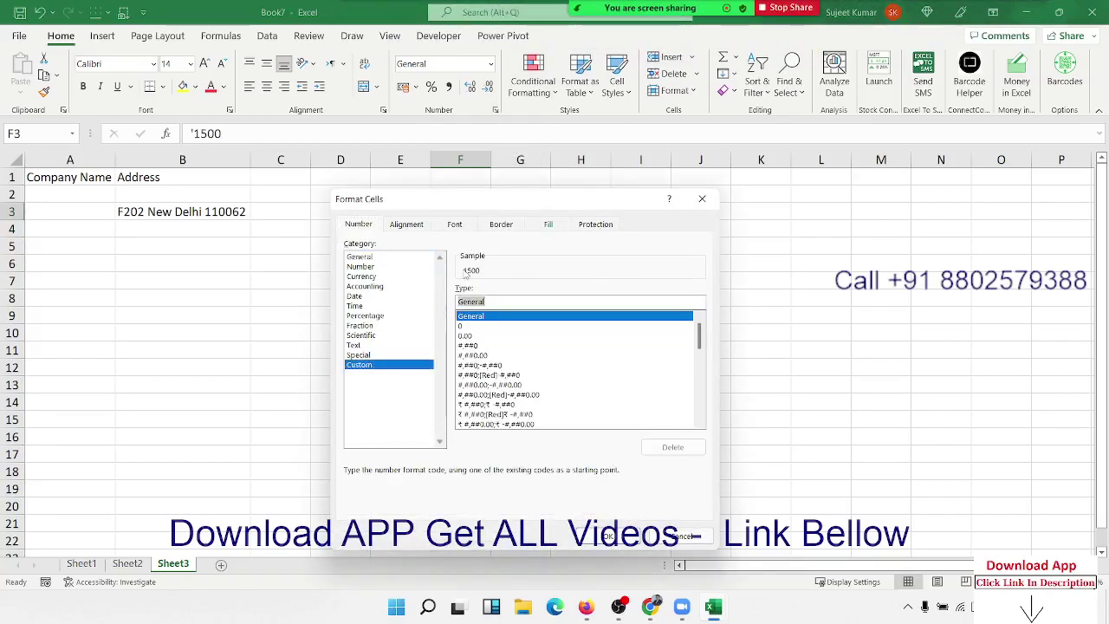
pyautogui.write('@')
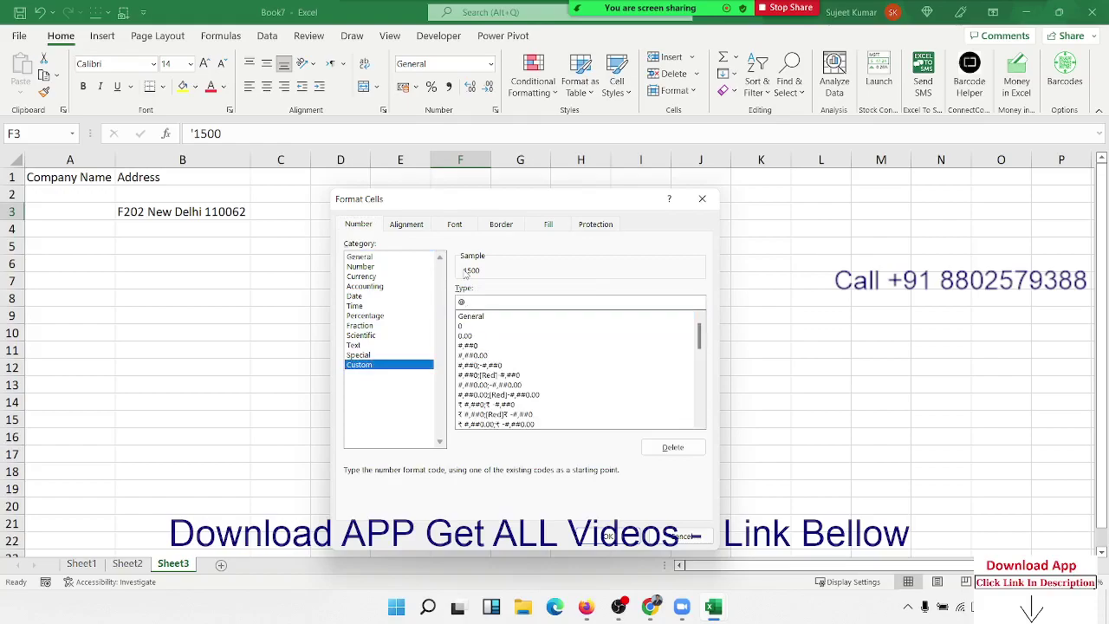
pyautogui.write('"')
pyautogui.moveTo(511, 201); pyautogui.dragTo(687, 193)
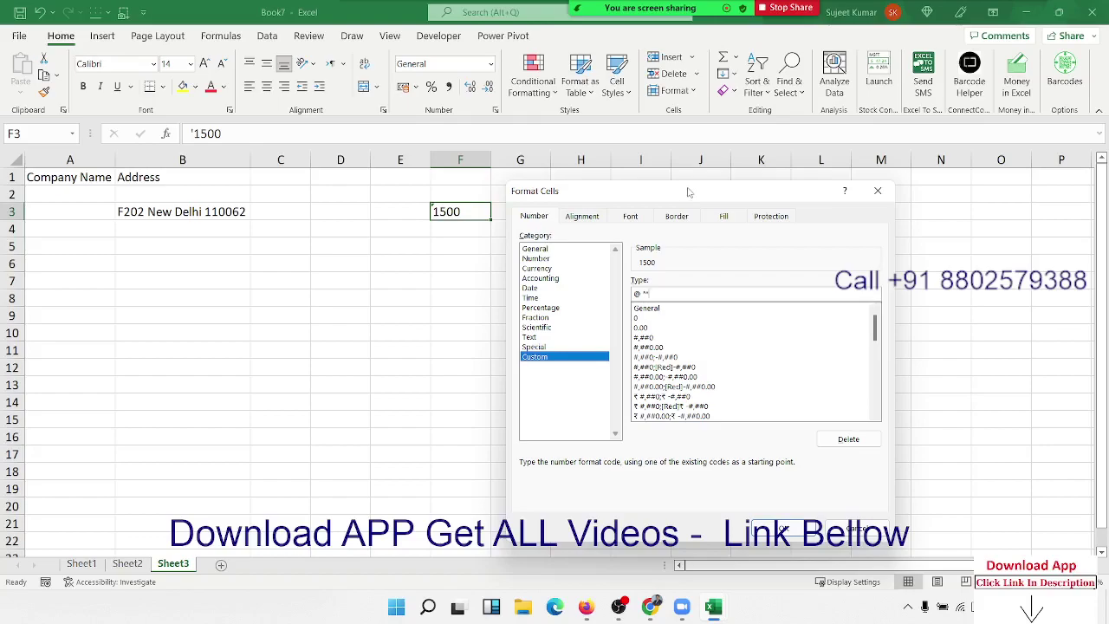
pyautogui.click(782, 526)
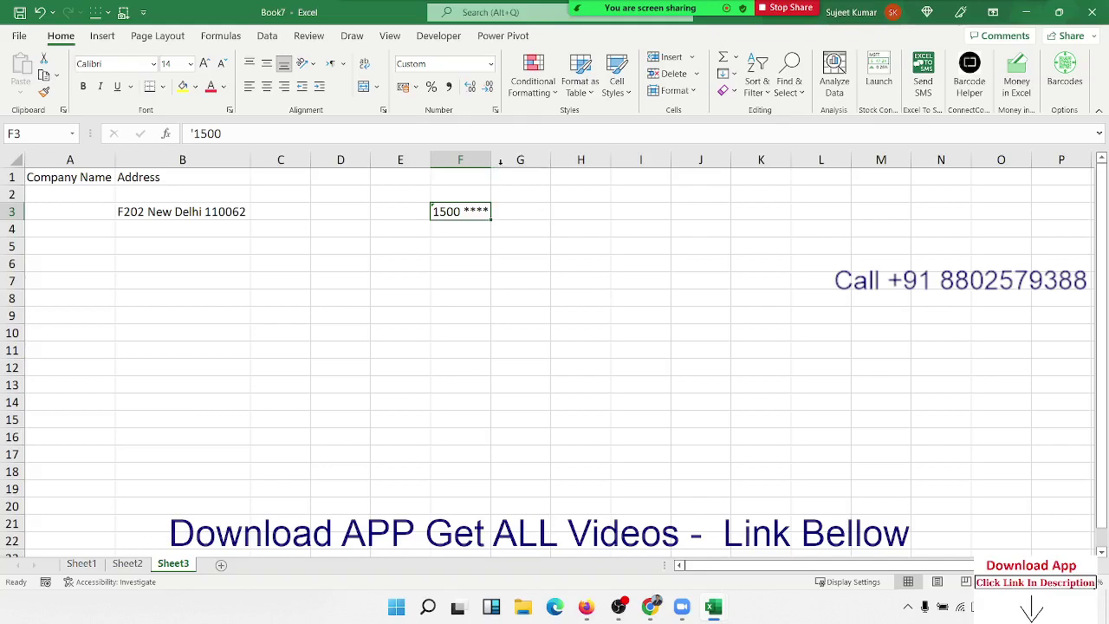
pyautogui.moveTo(490, 159)
pyautogui.mouseDown()
pyautogui.moveTo(743, 193)
pyautogui.moveTo(582, 172)
pyautogui.moveTo(511, 178)
pyautogui.mouseUp()
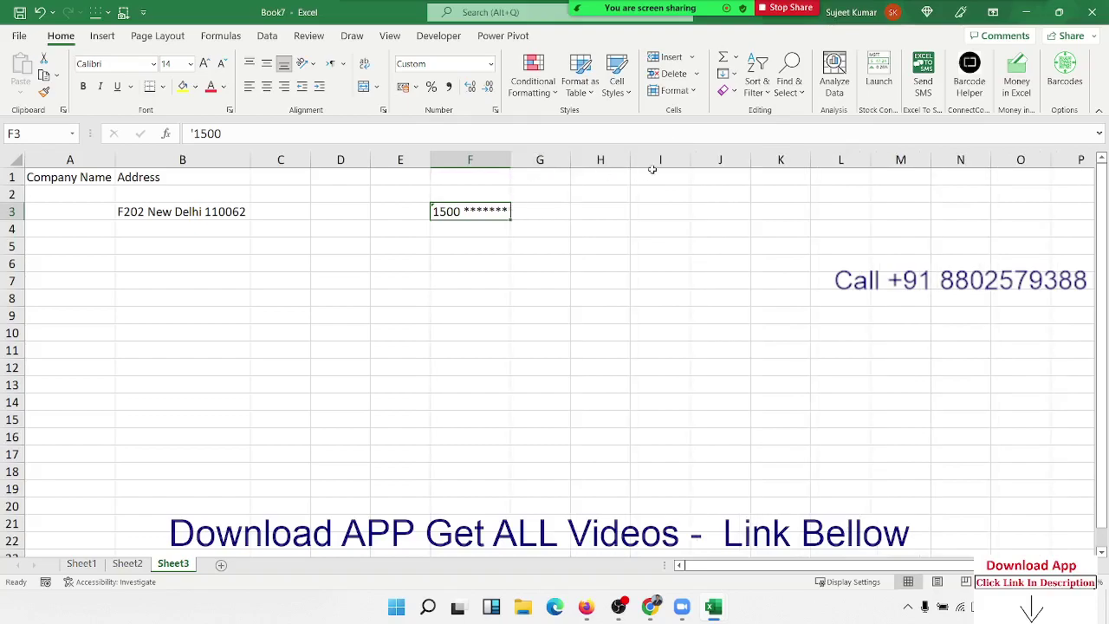
# Change F3's format code to @ *# so 1500 is followed by # marks.
pyautogui.click(495, 111)
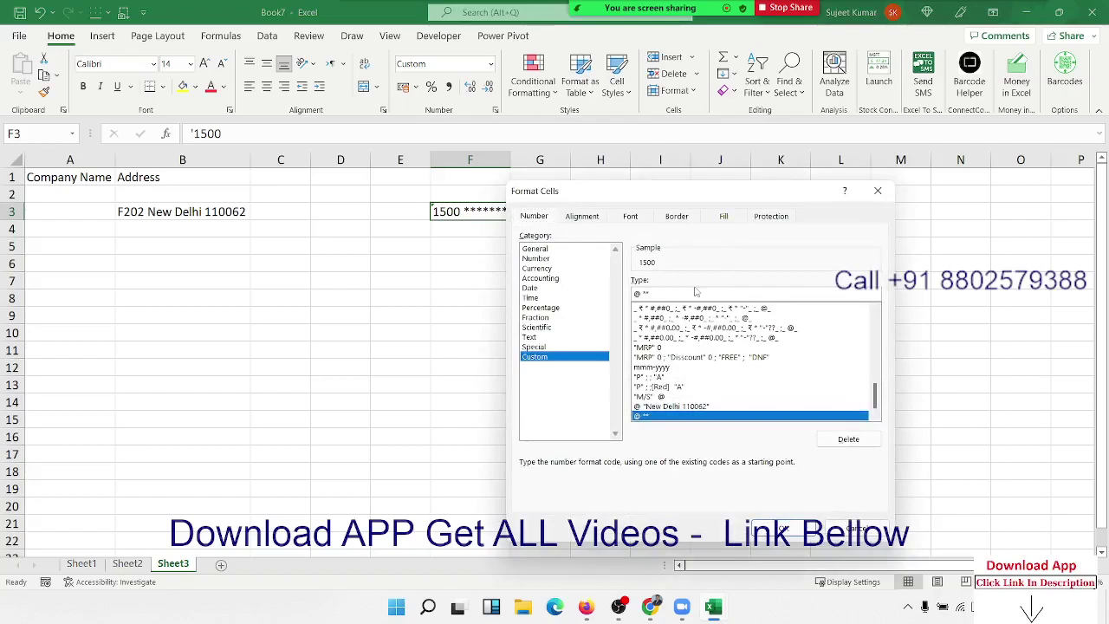
pyautogui.click(694, 297)
pyautogui.write('#')
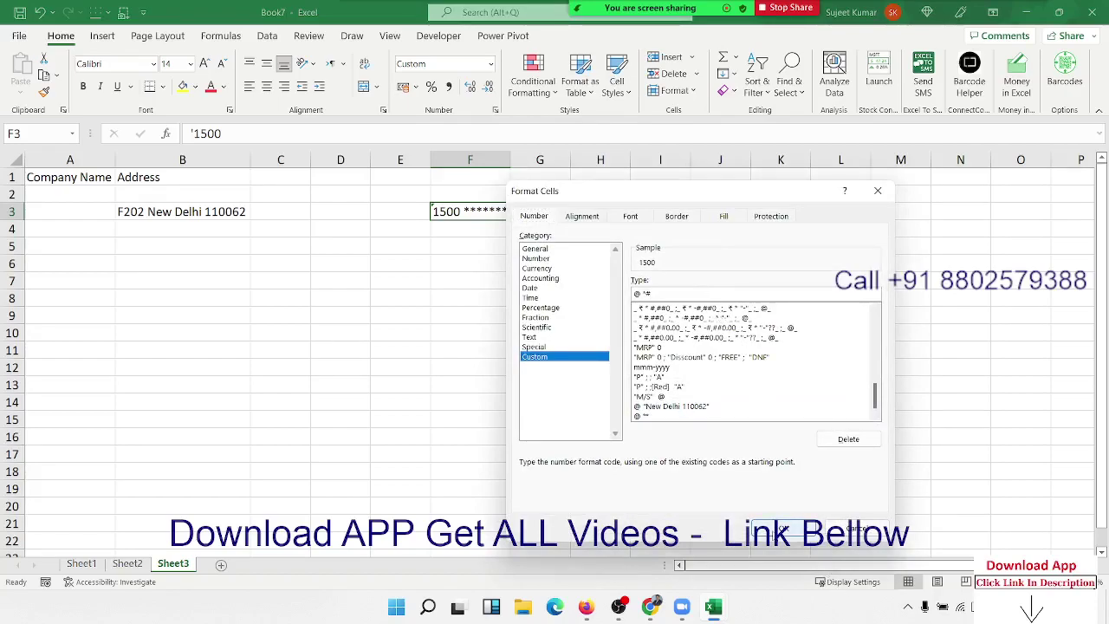
pyautogui.click(772, 528)
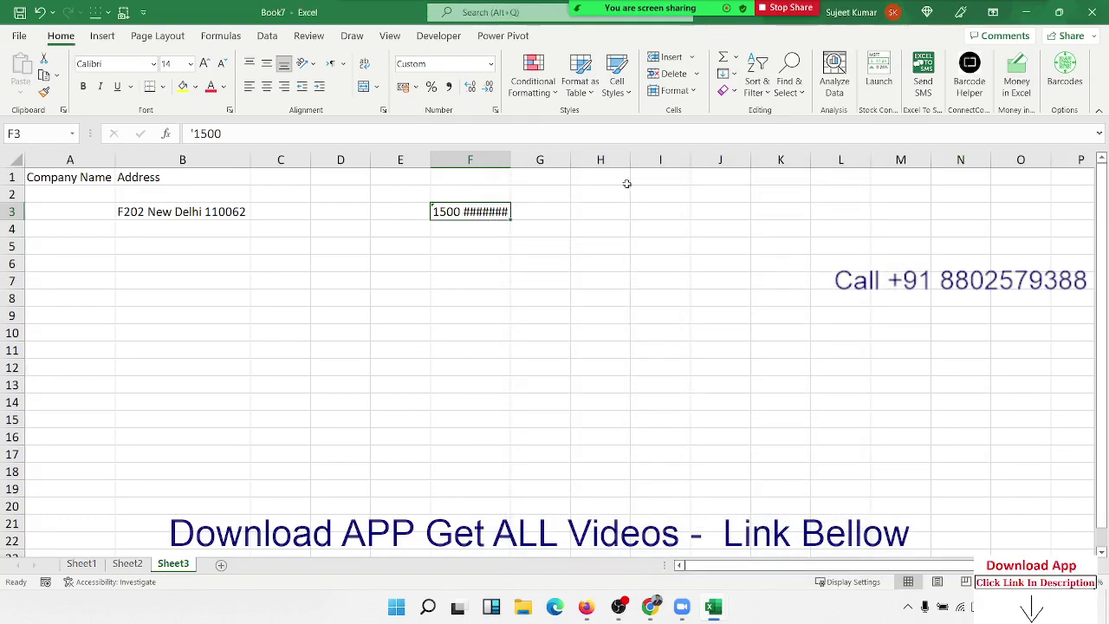
# Type the heading Password in I1.
pyautogui.click(656, 182)
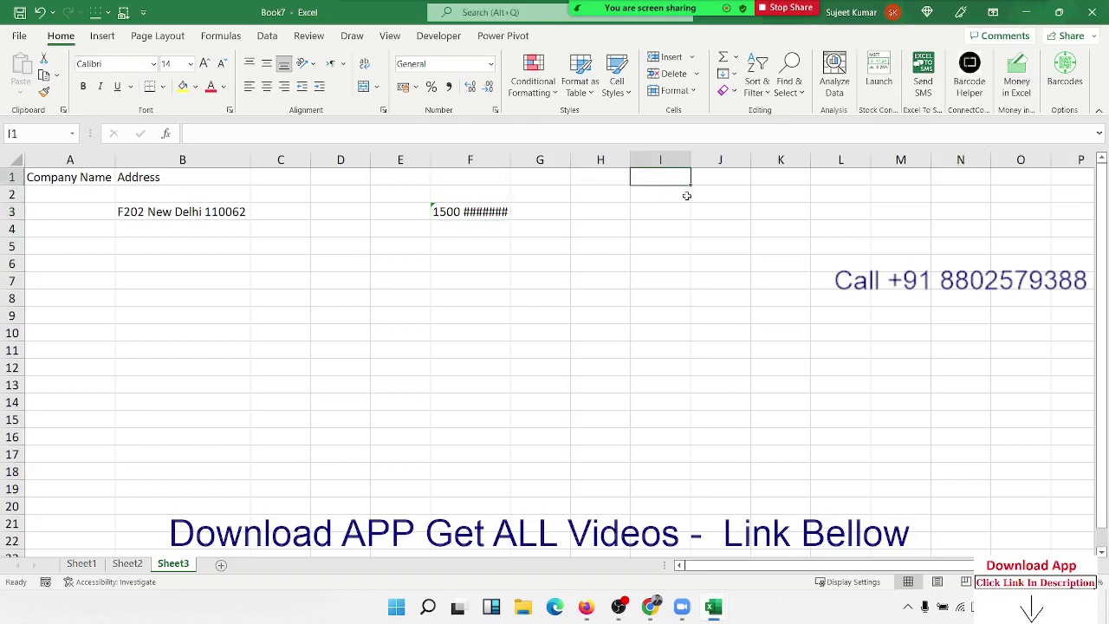
pyautogui.write('Pass')
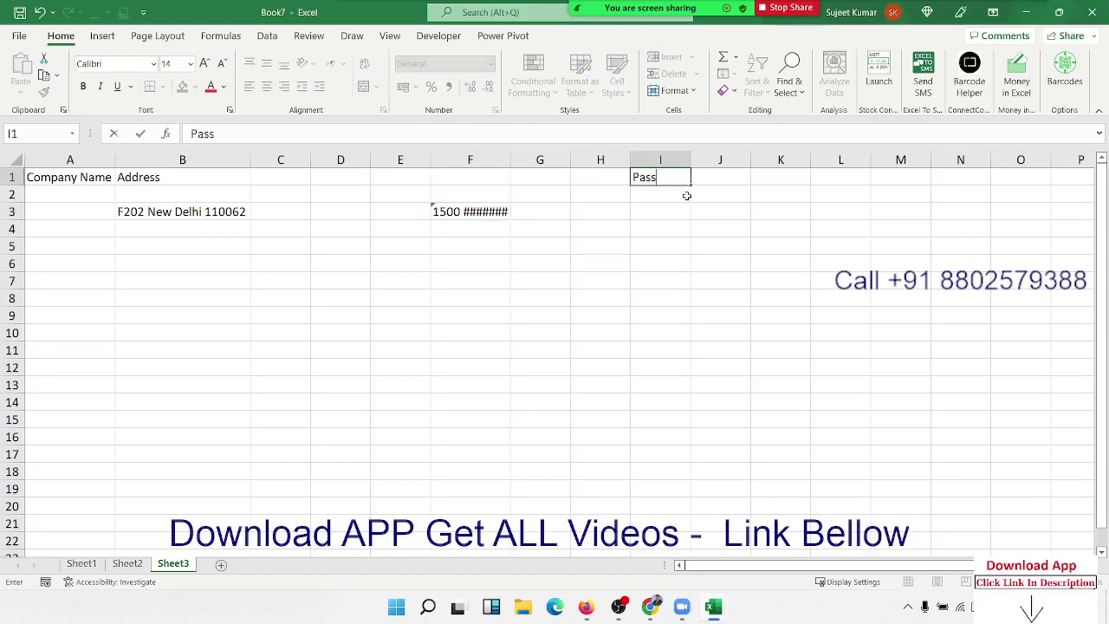
pyautogui.write('wo')
pyautogui.press('BackSpace')
pyautogui.write('ord')
pyautogui.press('Return')
# Apply a custom asterisk-fill mask format to the Password cells below I1.
pyautogui.hotkey('shift', 'Down')
pyautogui.hotkey('shift', 'Down')
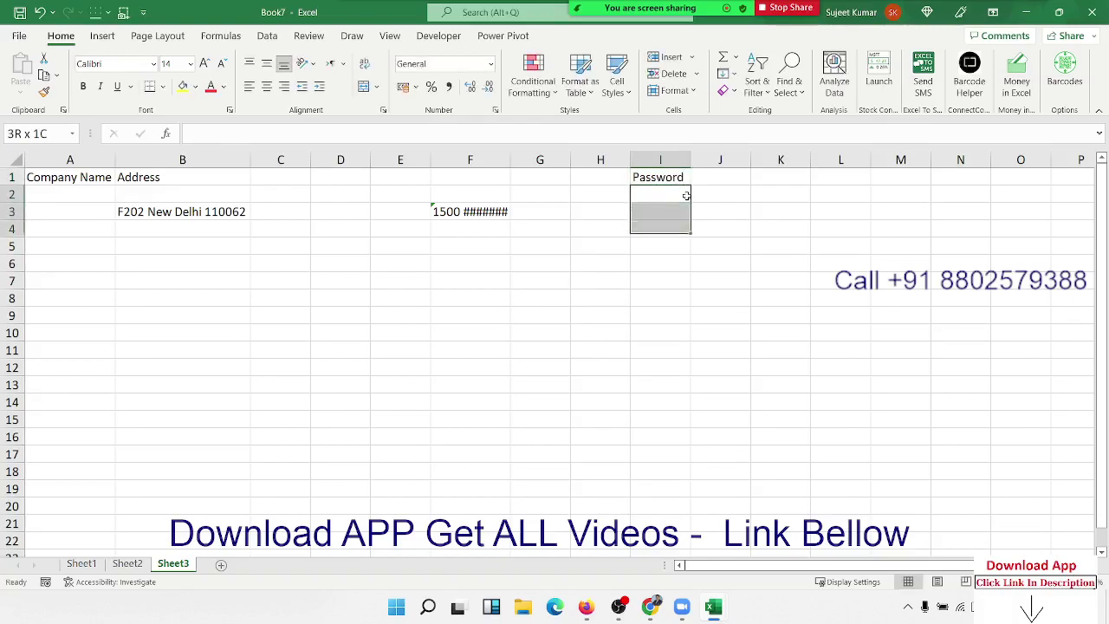
pyautogui.hotkey('shift', 'Down')
pyautogui.hotkey('shift', 'Down')
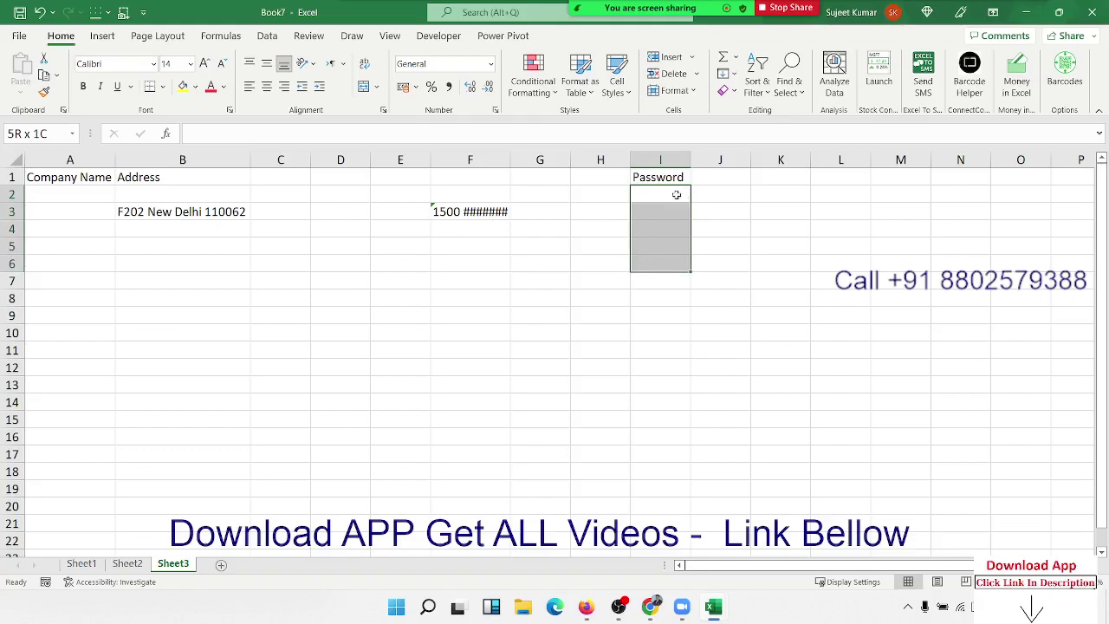
pyautogui.click(495, 110)
pyautogui.moveTo(587, 186); pyautogui.dragTo(774, 175)
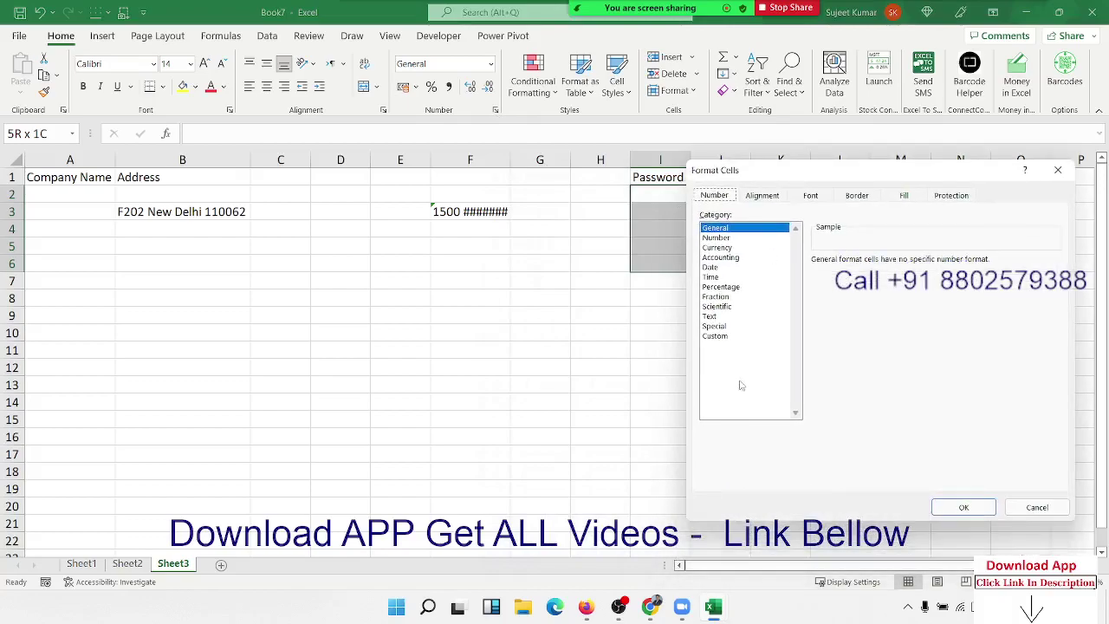
pyautogui.click(726, 336)
pyautogui.moveTo(815, 274); pyautogui.dragTo(840, 274)
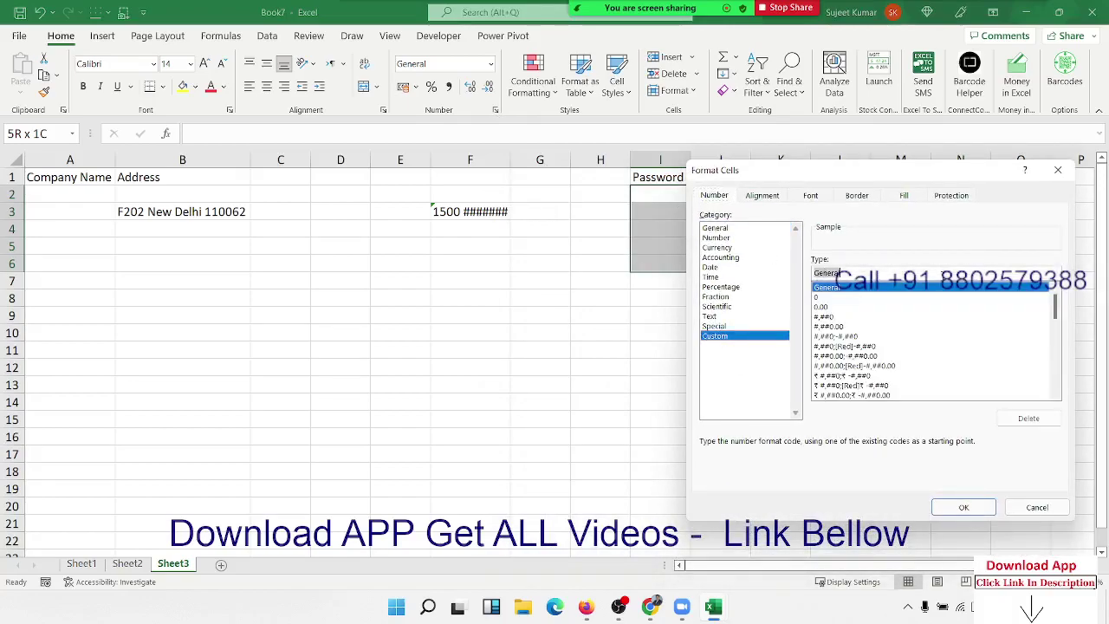
pyautogui.write(';;;')
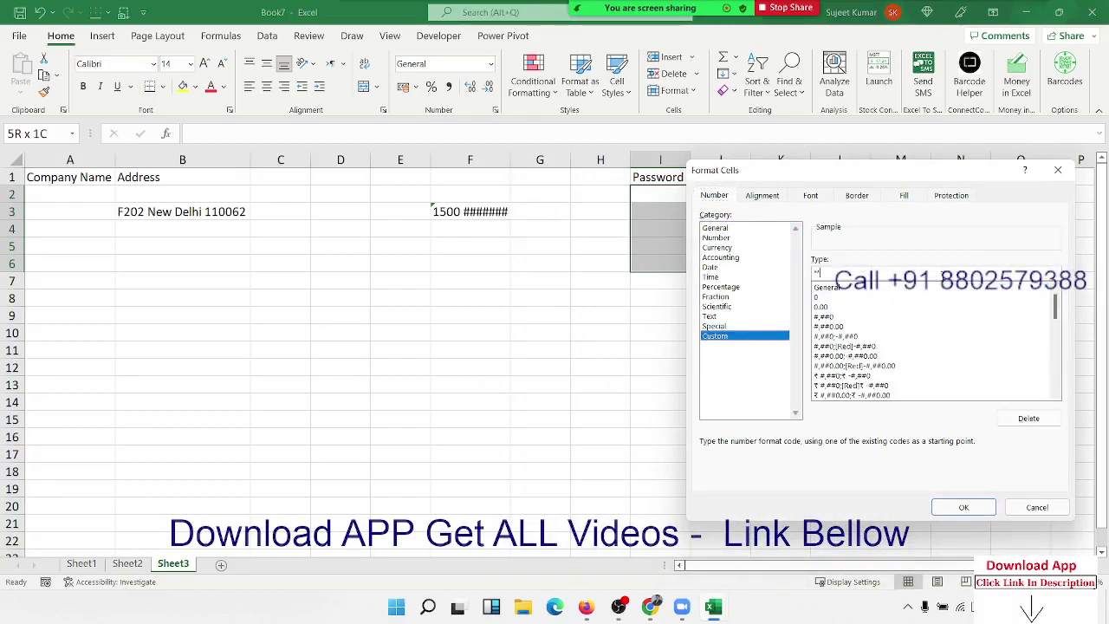
pyautogui.click(964, 508)
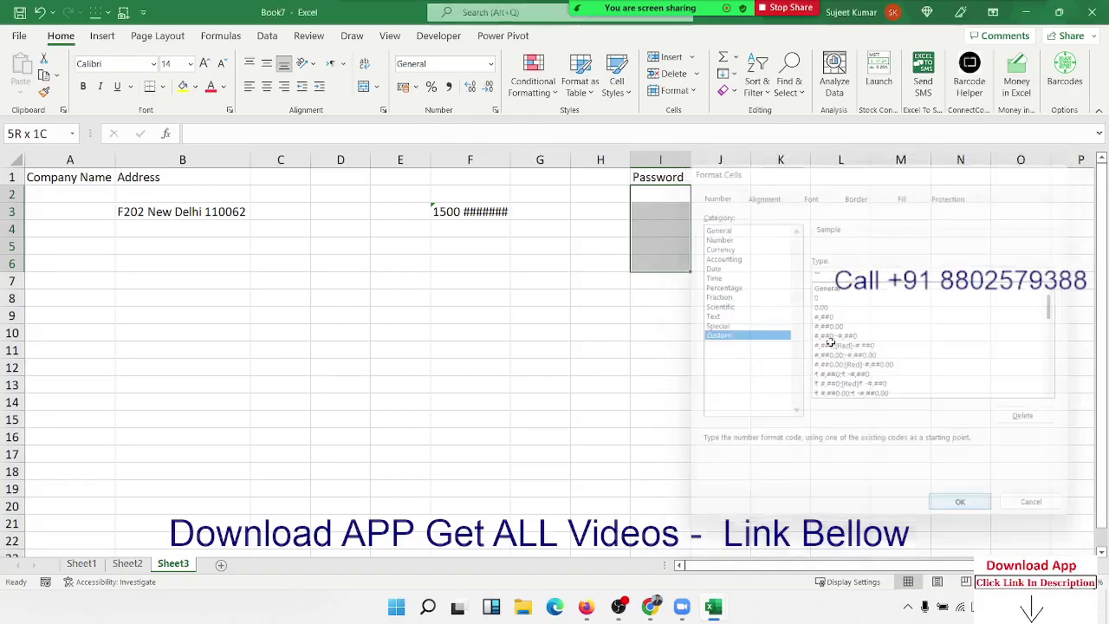
# Enter a numeric password in I2, shown only as asterisks, and select I2:I5.
pyautogui.click(673, 196)
pyautogui.write('154')
pyautogui.press('Return')
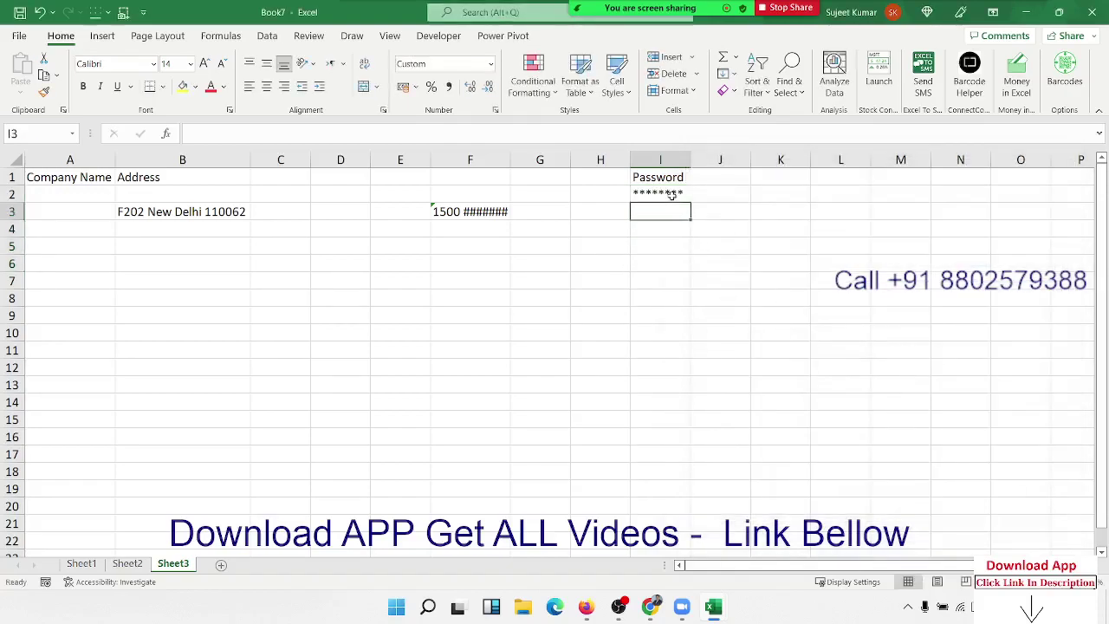
pyautogui.moveTo(672, 195); pyautogui.dragTo(659, 248)
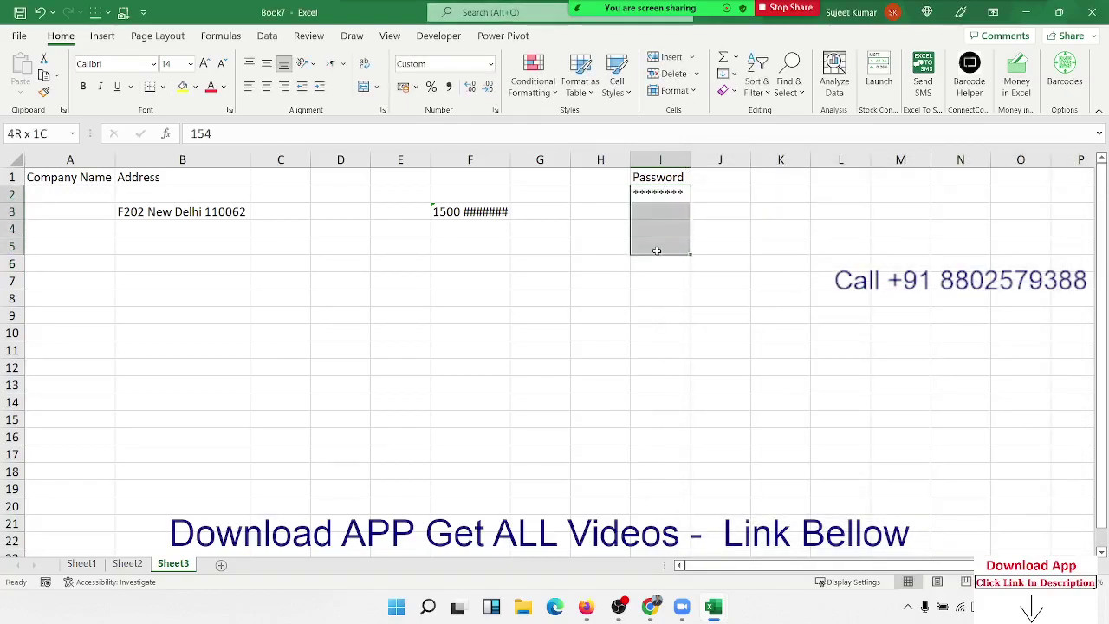
# Replace the mask's fill character with # so I2 shows hash marks.
pyautogui.click(496, 112)
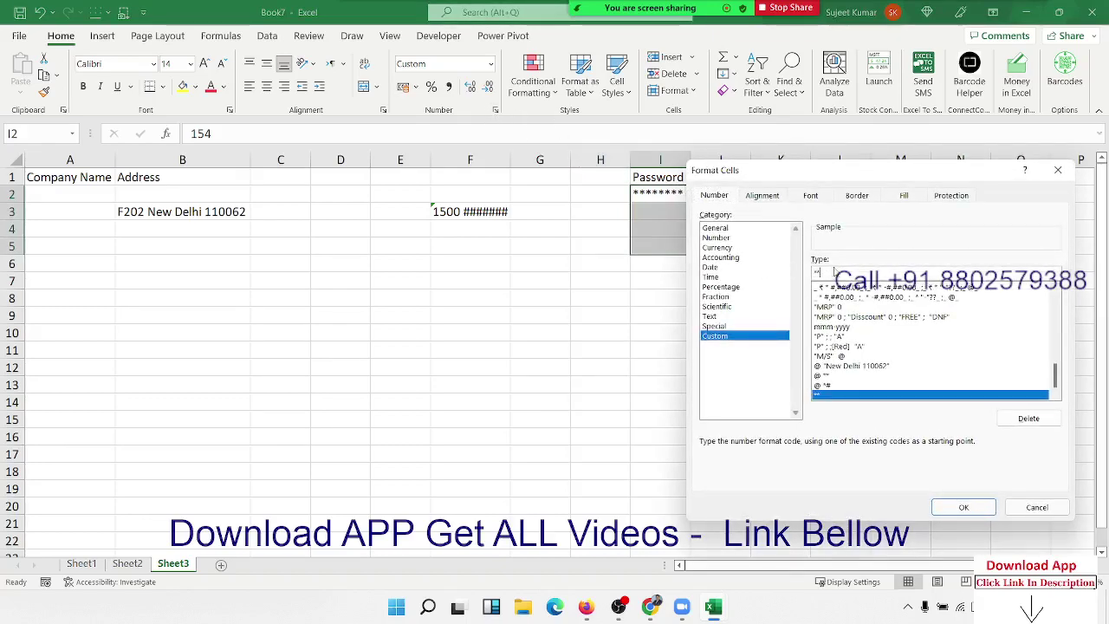
pyautogui.press('BackSpace')
pyautogui.write('#')
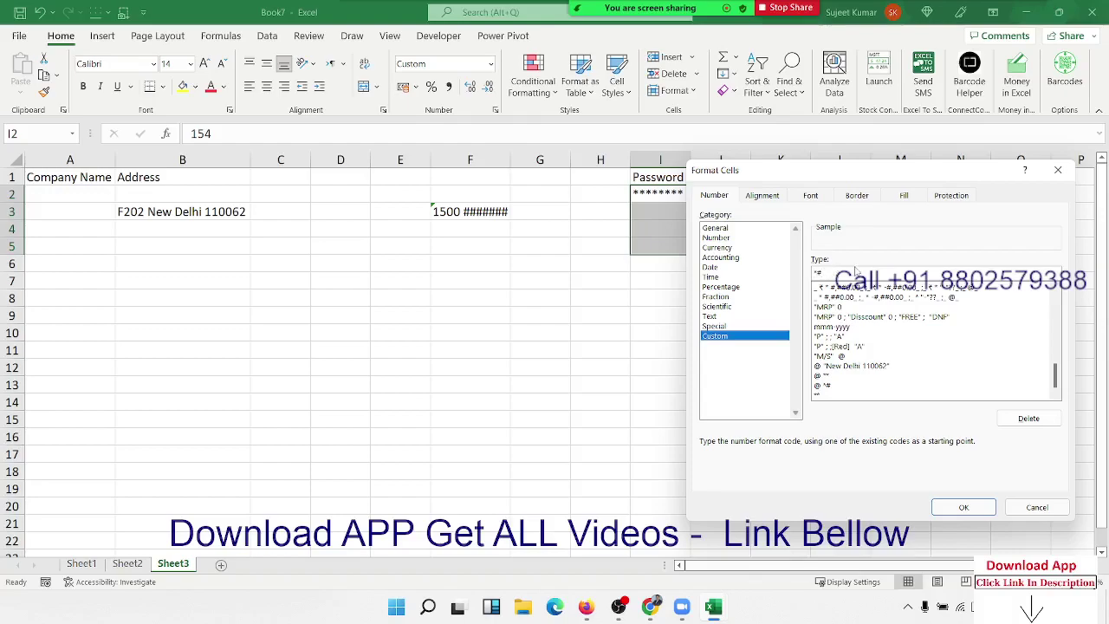
pyautogui.click(985, 512)
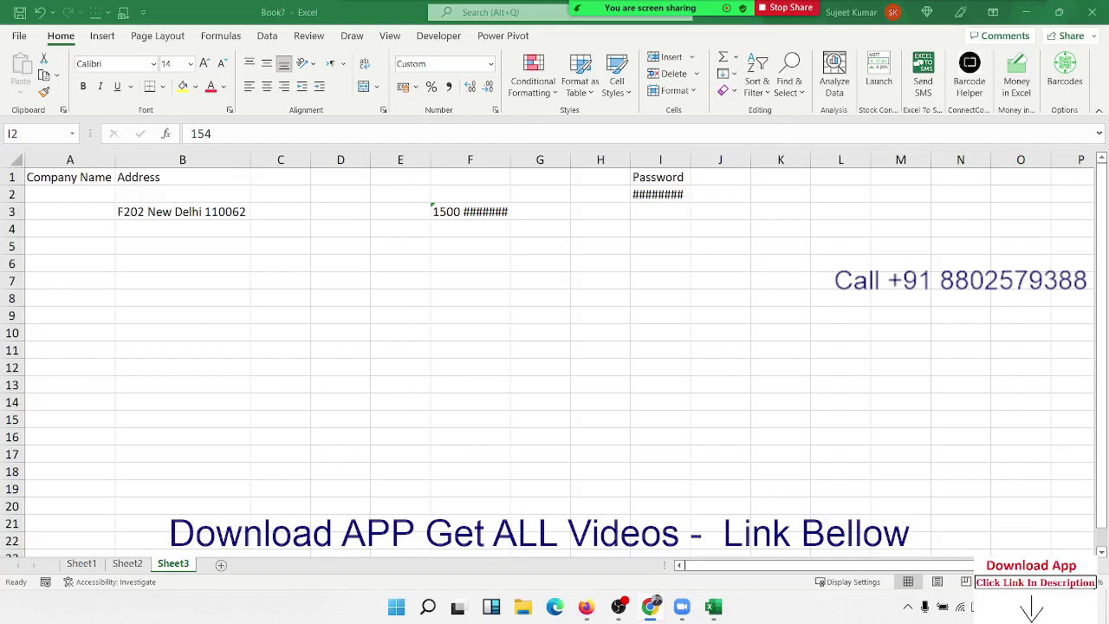
pyautogui.click(641, 198)
pyautogui.click(660, 196)
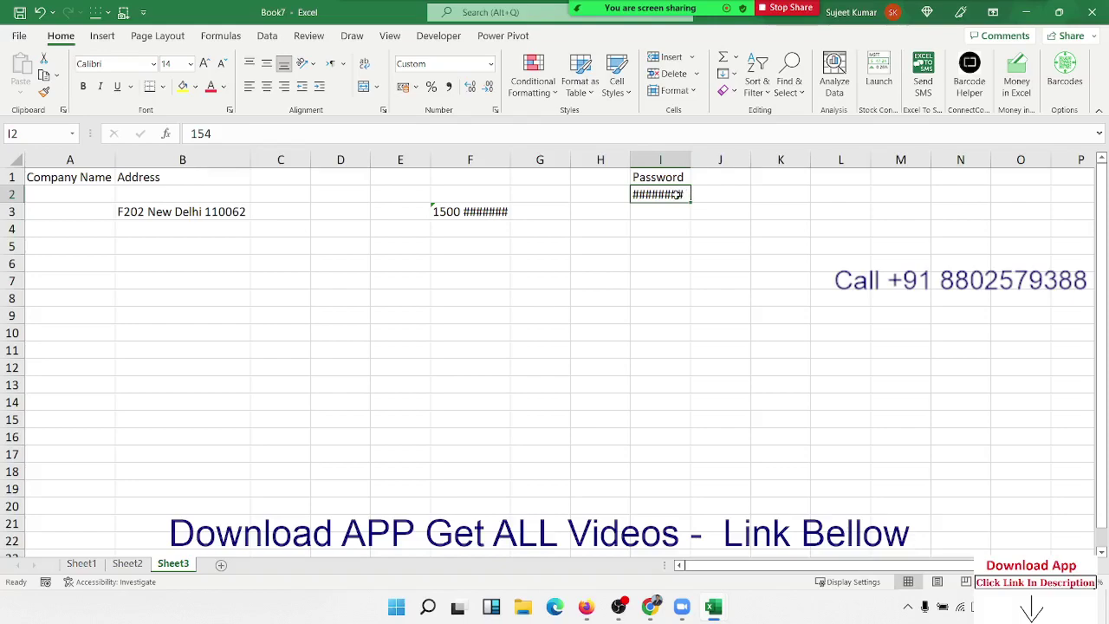
# Mark cell I2 as Hidden in its Protection settings.
pyautogui.rightClick(678, 194)
pyautogui.click(728, 515)
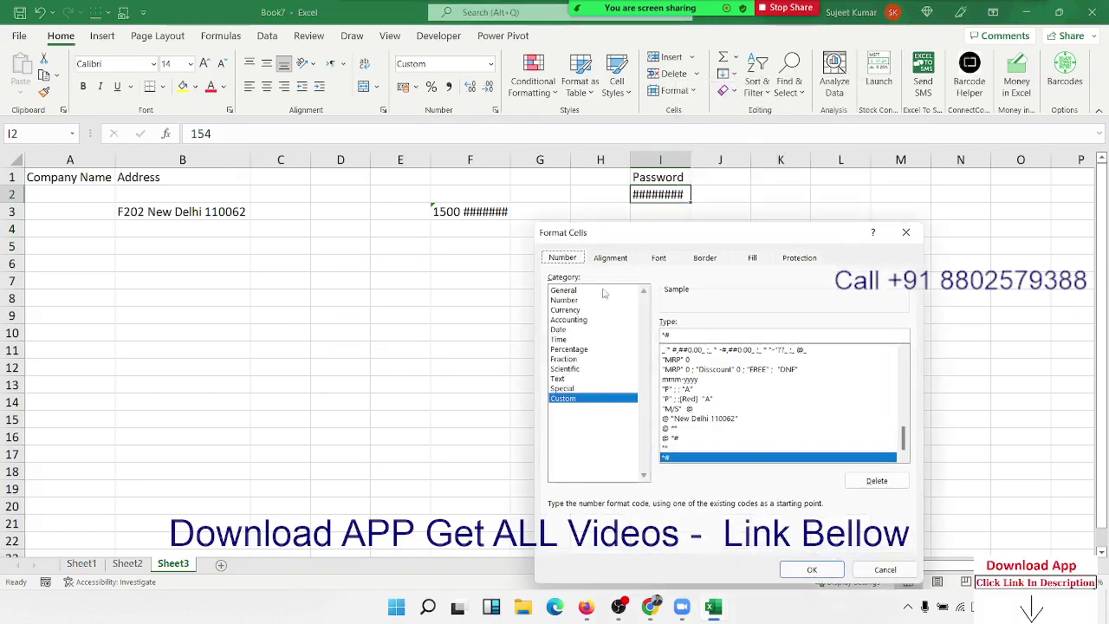
pyautogui.click(799, 257)
pyautogui.click(586, 293)
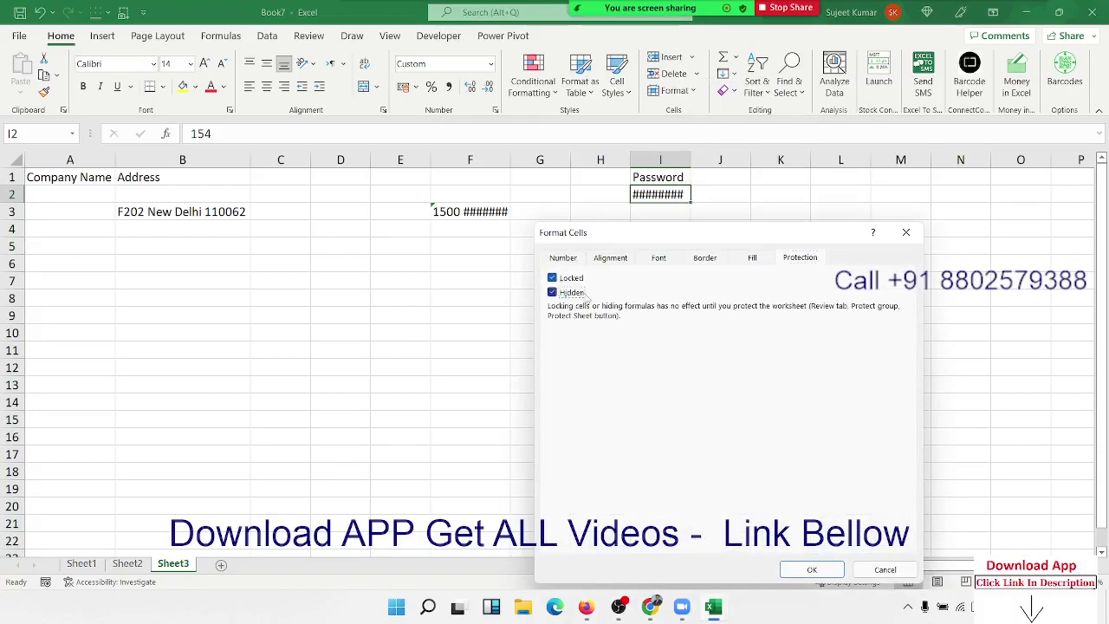
pyautogui.click(812, 569)
# Protect Sheet3 with the default settings.
pyautogui.rightClick(198, 564)
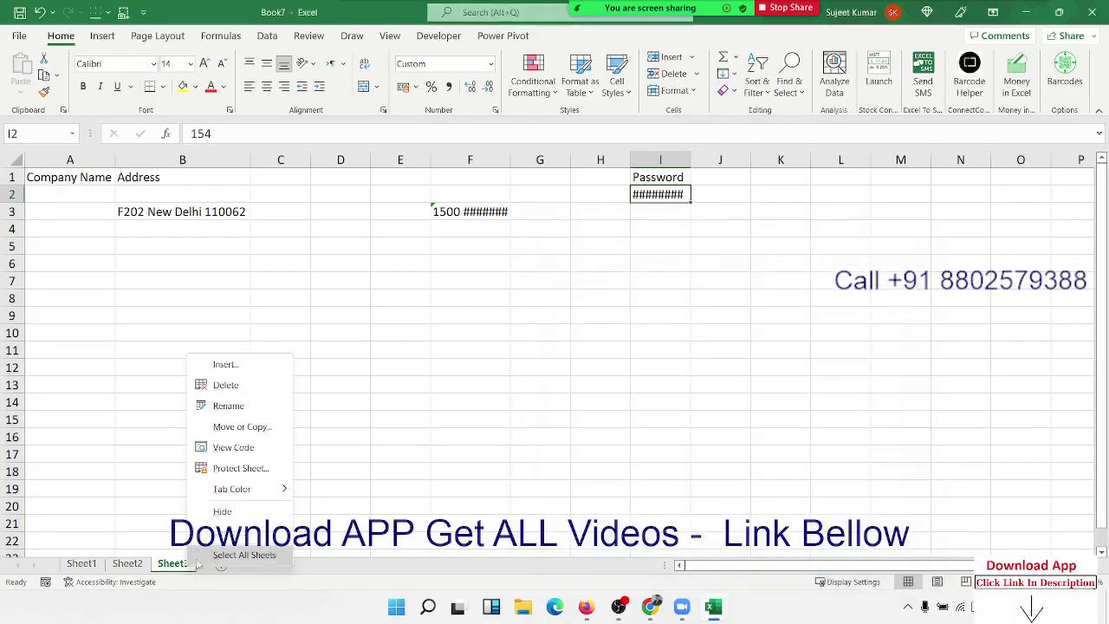
pyautogui.click(241, 467)
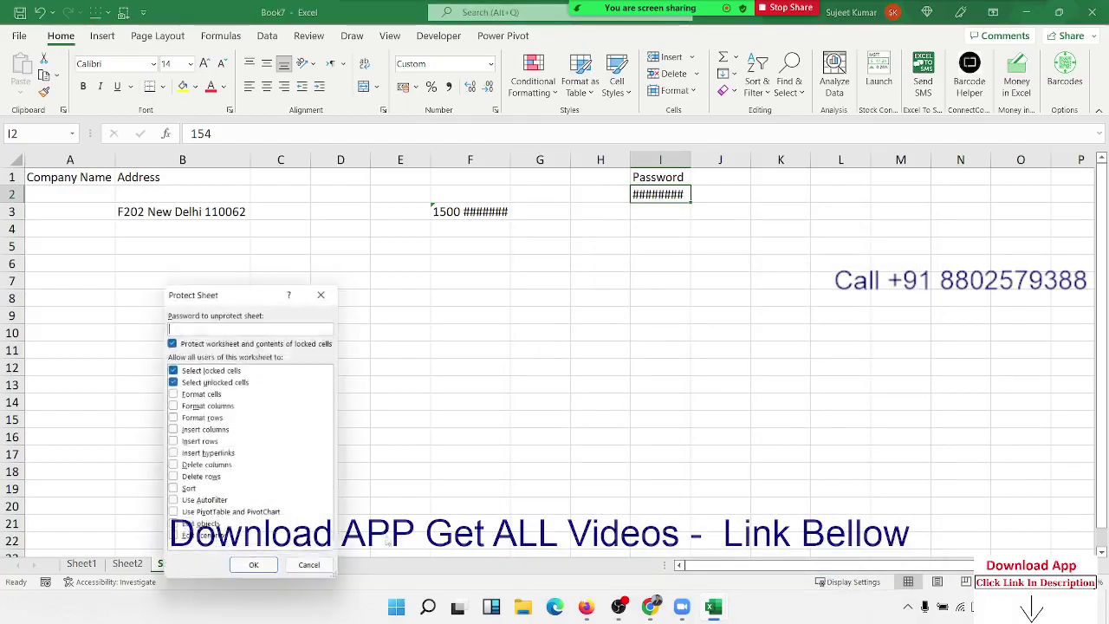
pyautogui.click(273, 571)
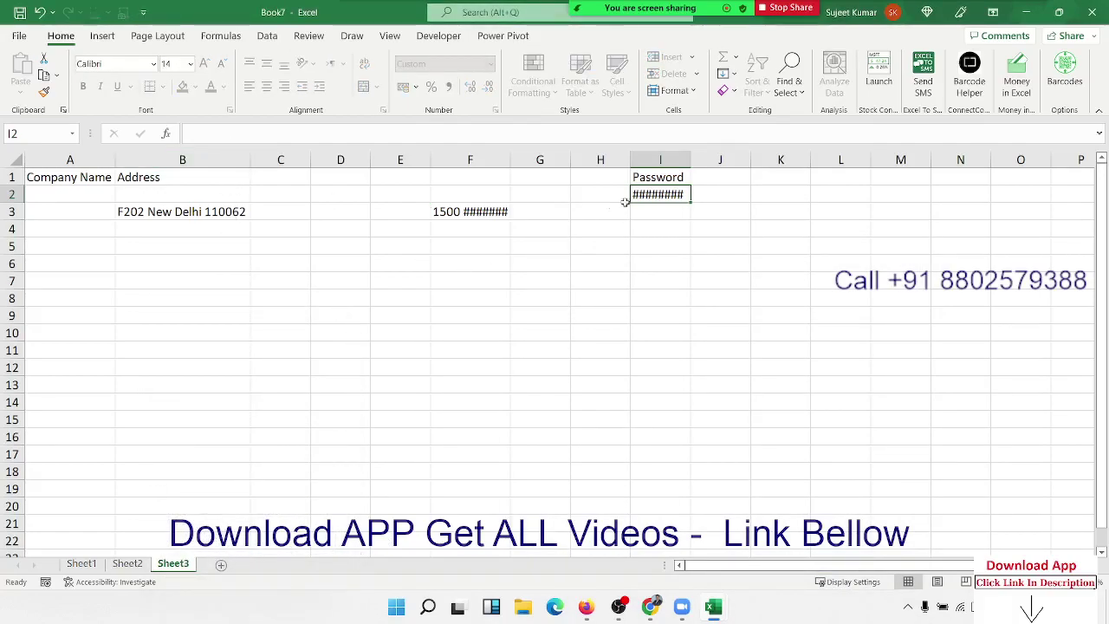
# Confirm I2 can no longer be edited, then unprotect Sheet3.
pyautogui.click(664, 173)
pyautogui.press('Down')
pyautogui.click(663, 176)
pyautogui.click(666, 196)
pyautogui.doubleClick(666, 196)
pyautogui.press('Return')
pyautogui.rightClick(186, 565)
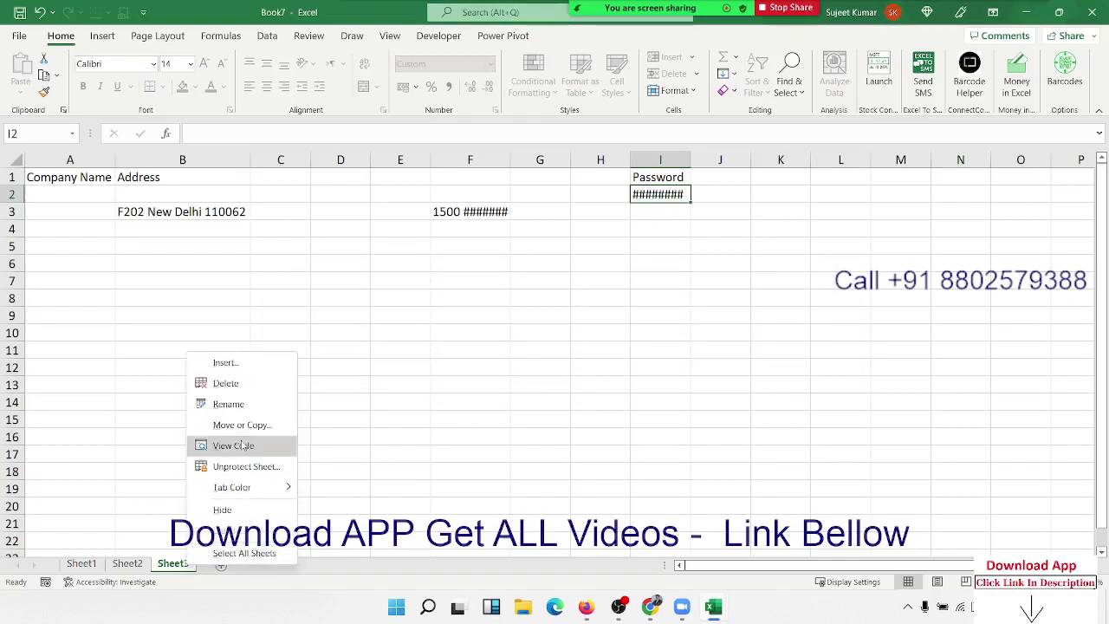
pyautogui.click(239, 466)
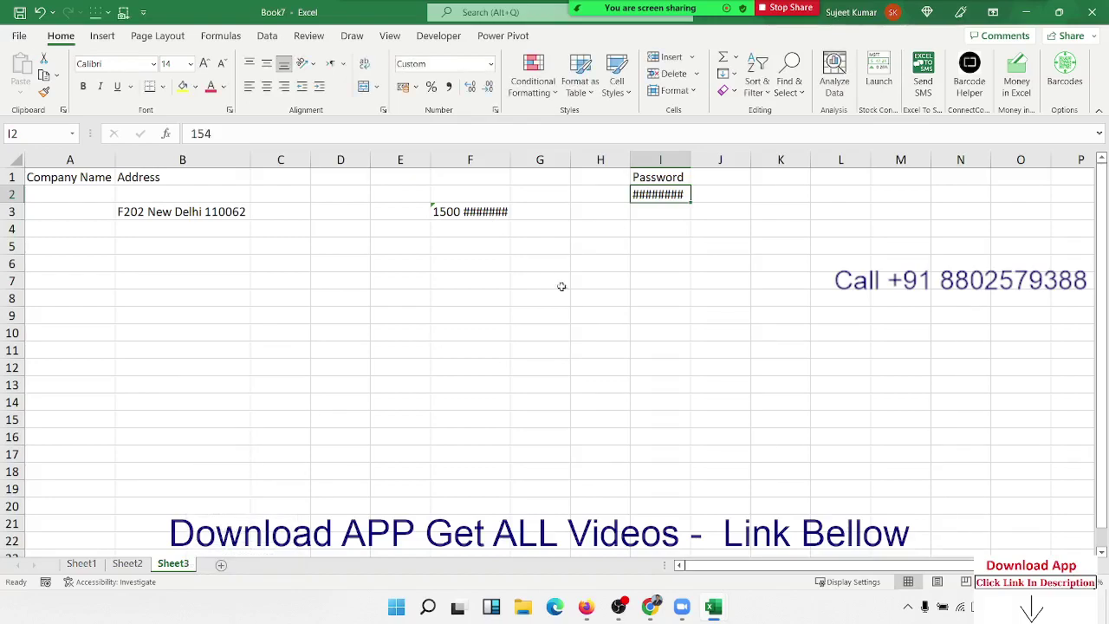
# Enter a new number in I2, then overwrite it twice with text passwords that show unmasked.
pyautogui.write('1546')
pyautogui.press('Return')
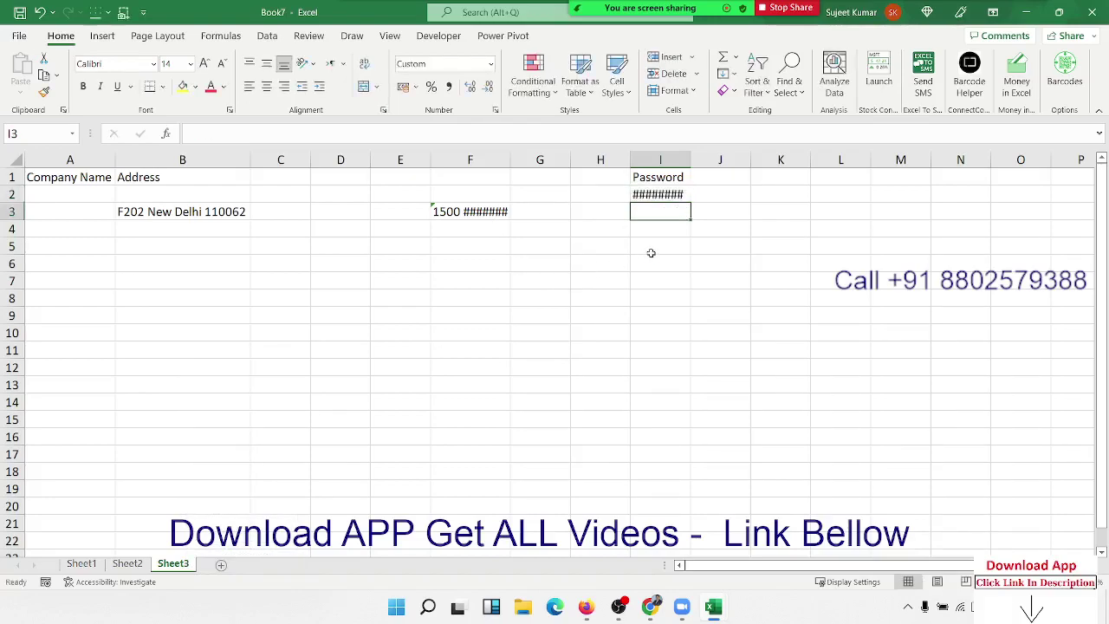
pyautogui.press('Up')
pyautogui.write('asdas')
pyautogui.press('Return')
pyautogui.press('Up')
pyautogui.write('as12')
pyautogui.press('Return')
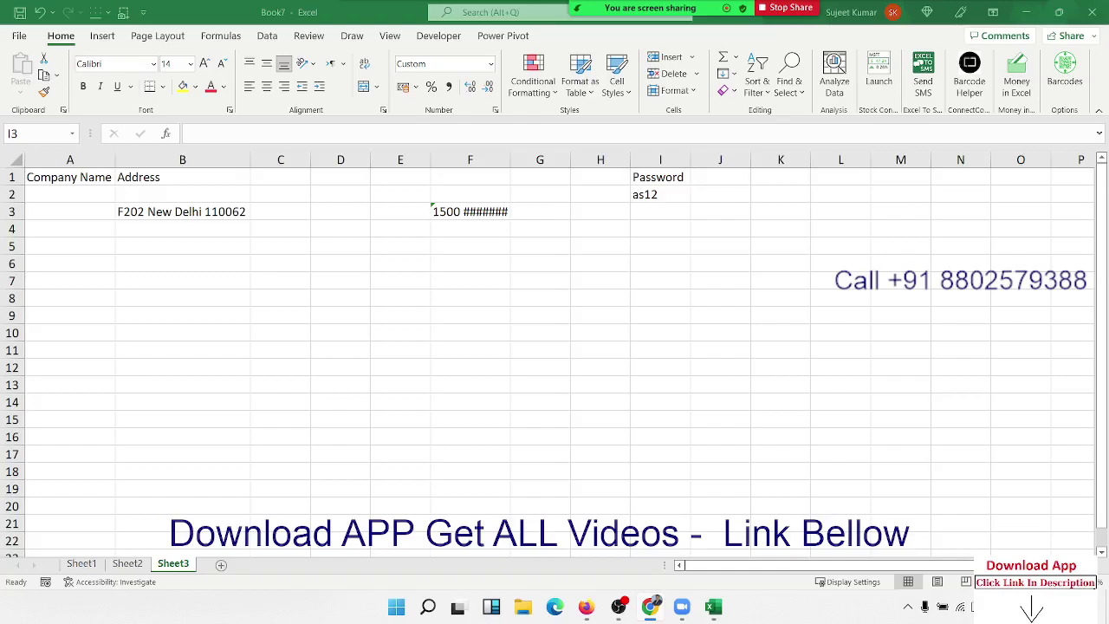
# Glance at the Conditional Formatting rule list, then display the taskbar clock and calendar.
pyautogui.click(527, 87)
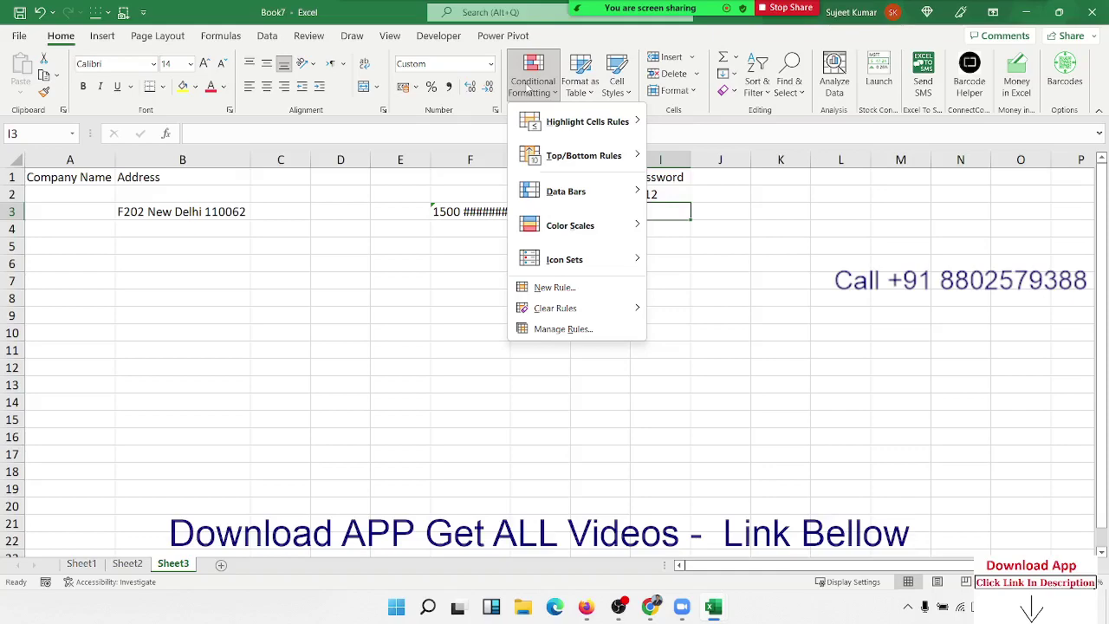
pyautogui.click(528, 87)
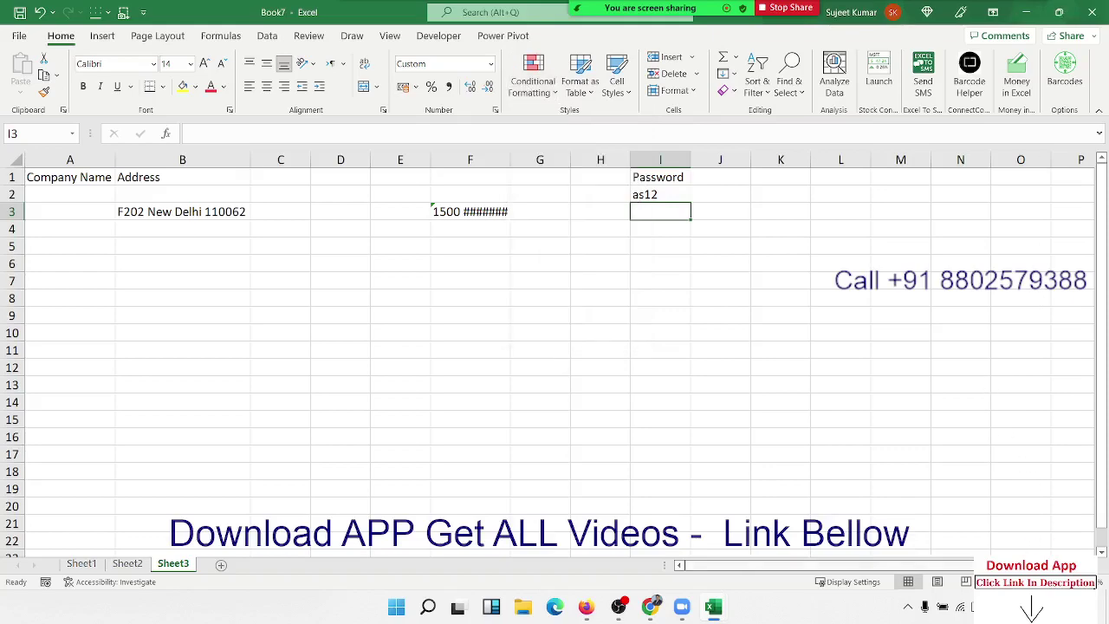
pyautogui.click(1074, 607)
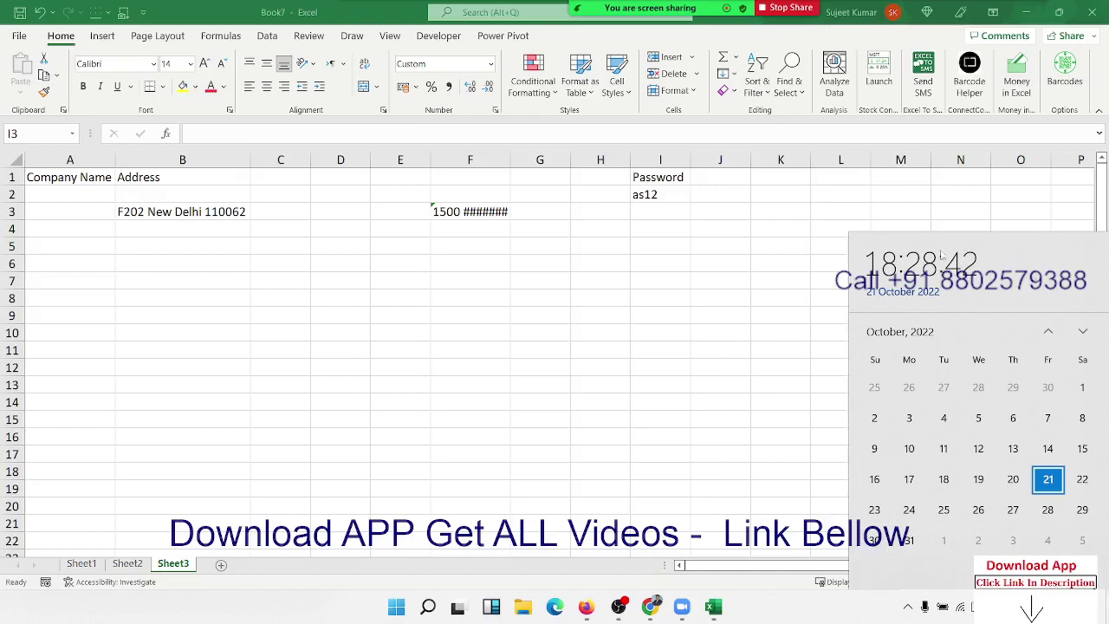
# Dismiss the calendar and search 'shortcut' to open the Keyboard shortcuts in Excel help article.
pyautogui.click(483, 500)
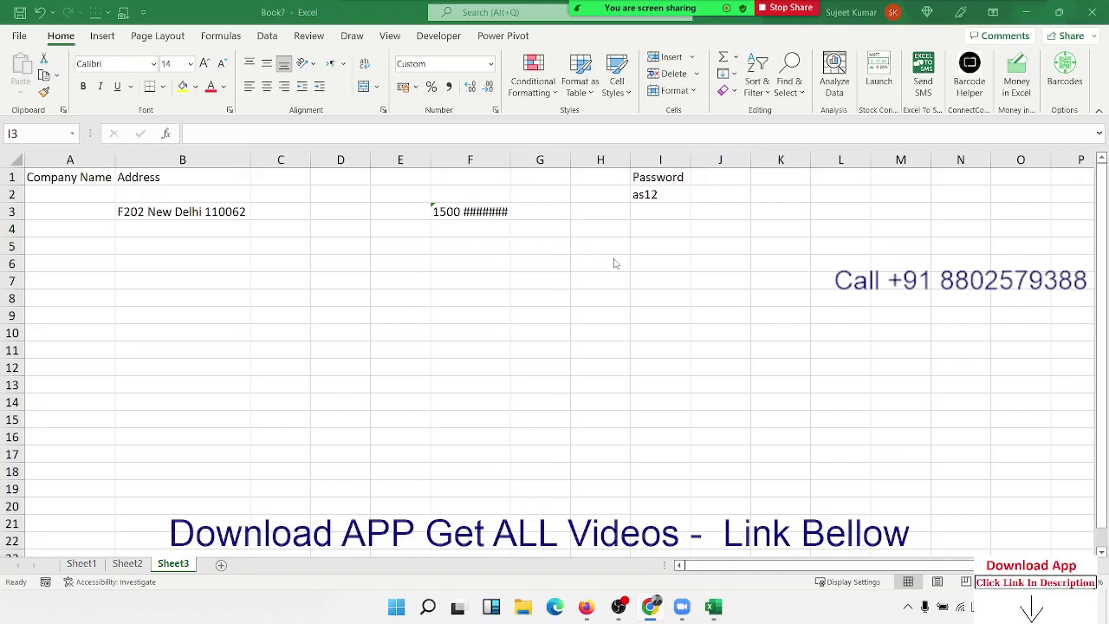
pyautogui.click(496, 15)
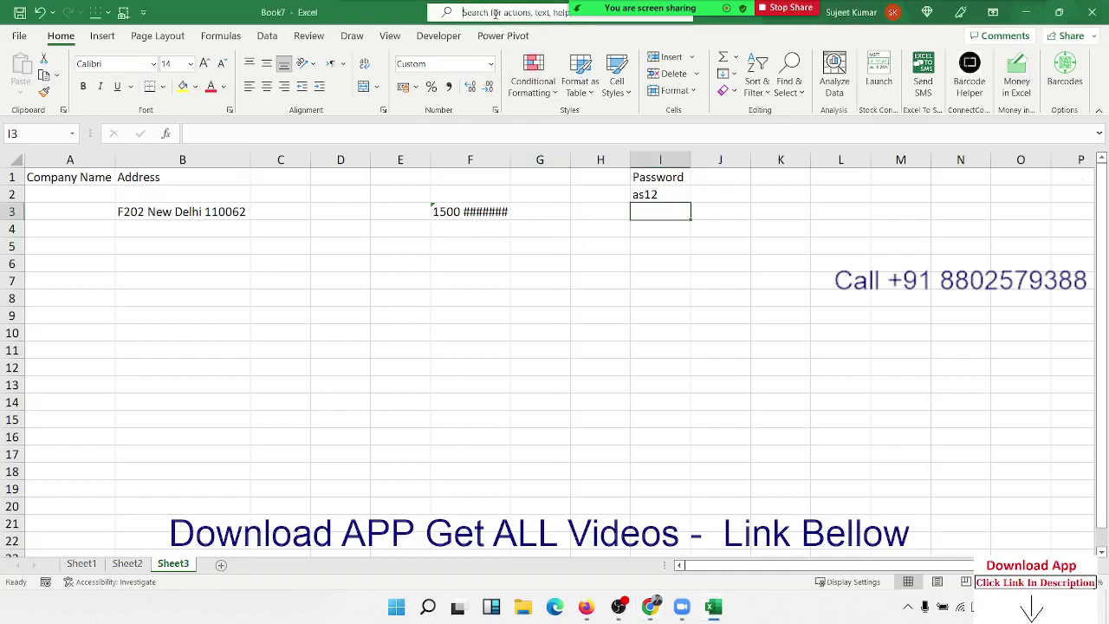
pyautogui.write('sh')
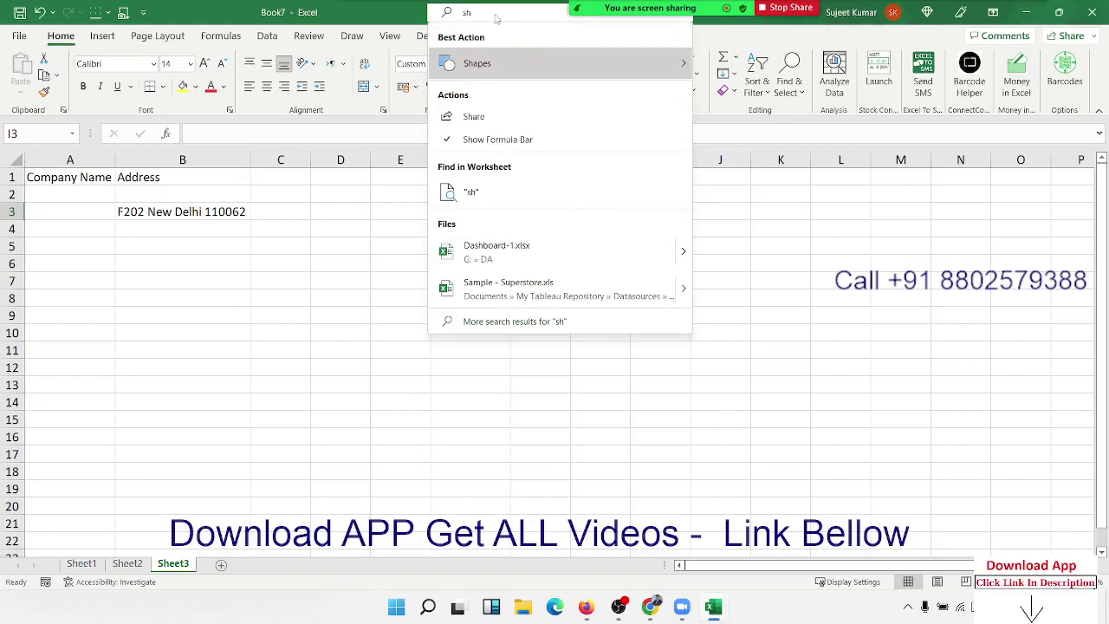
pyautogui.write('ort')
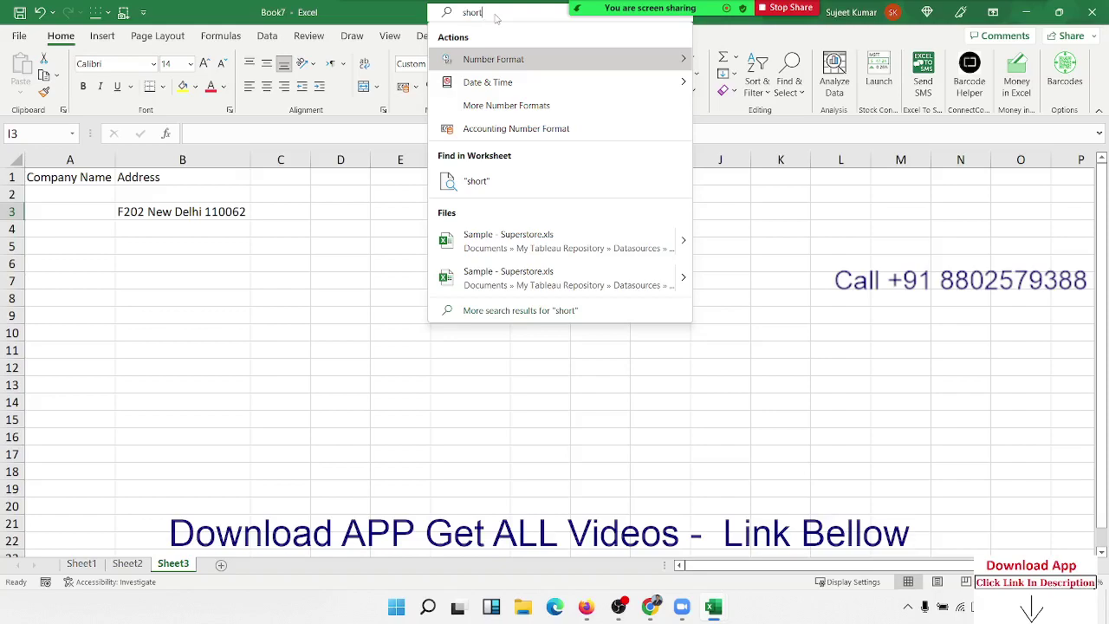
pyautogui.write('cut')
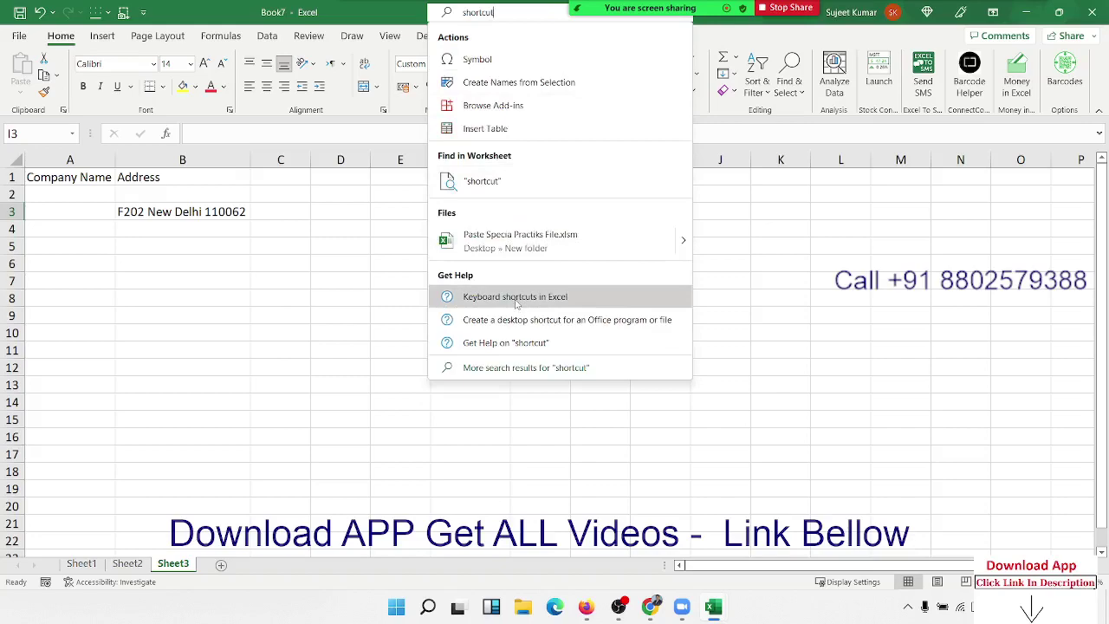
pyautogui.click(517, 300)
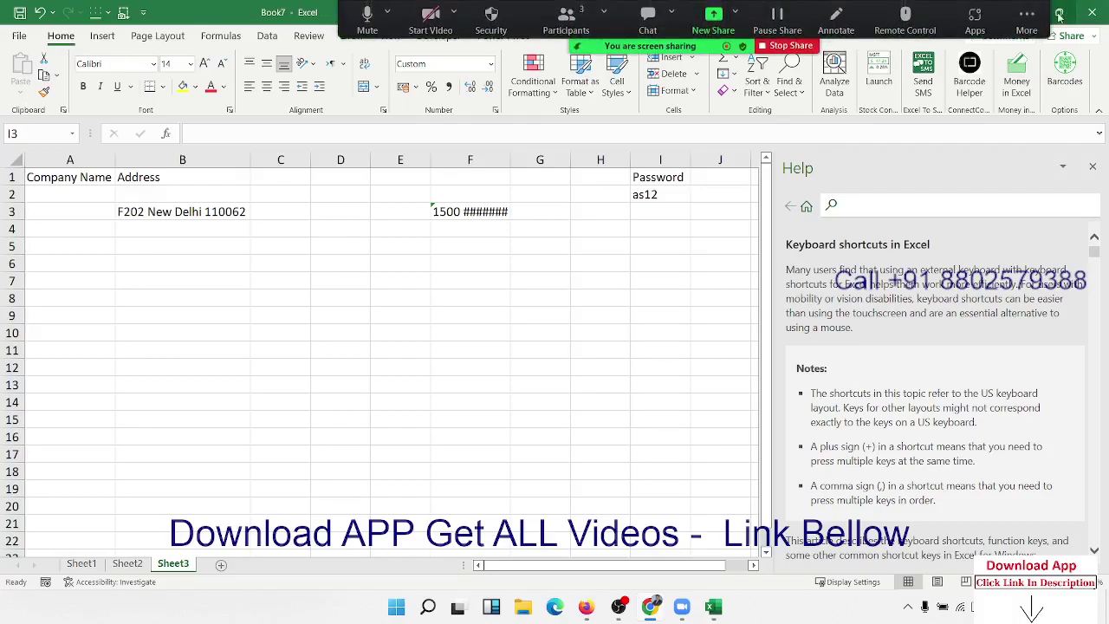
# End the Zoom screen-sharing meeting and confirm, returning to Zoom's home window.
pyautogui.click(1027, 19)
pyautogui.click(961, 242)
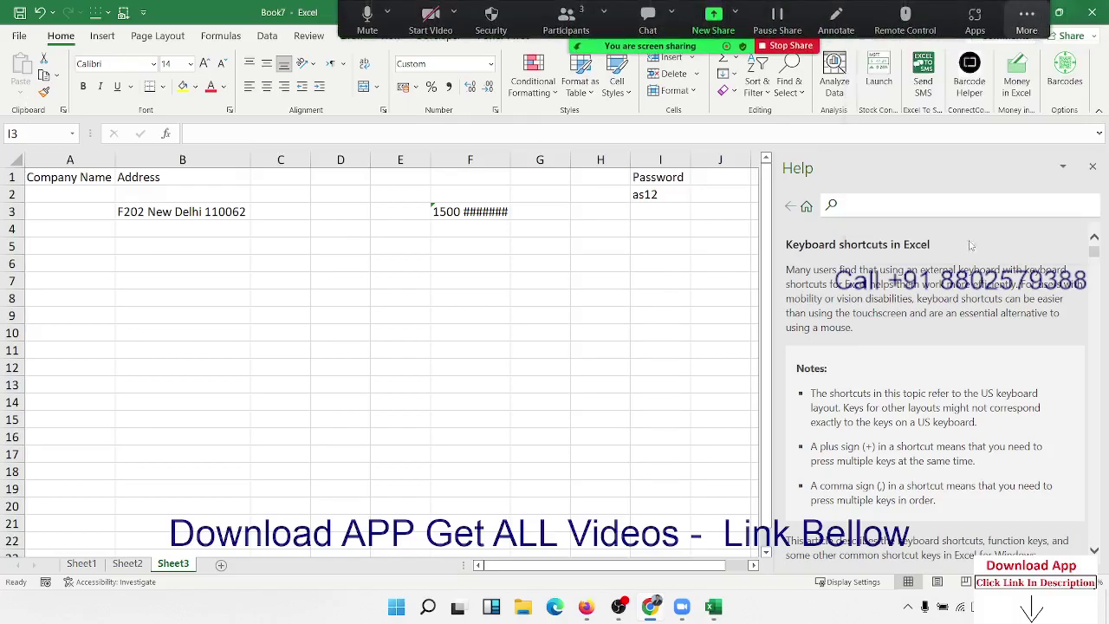
pyautogui.click(585, 265)
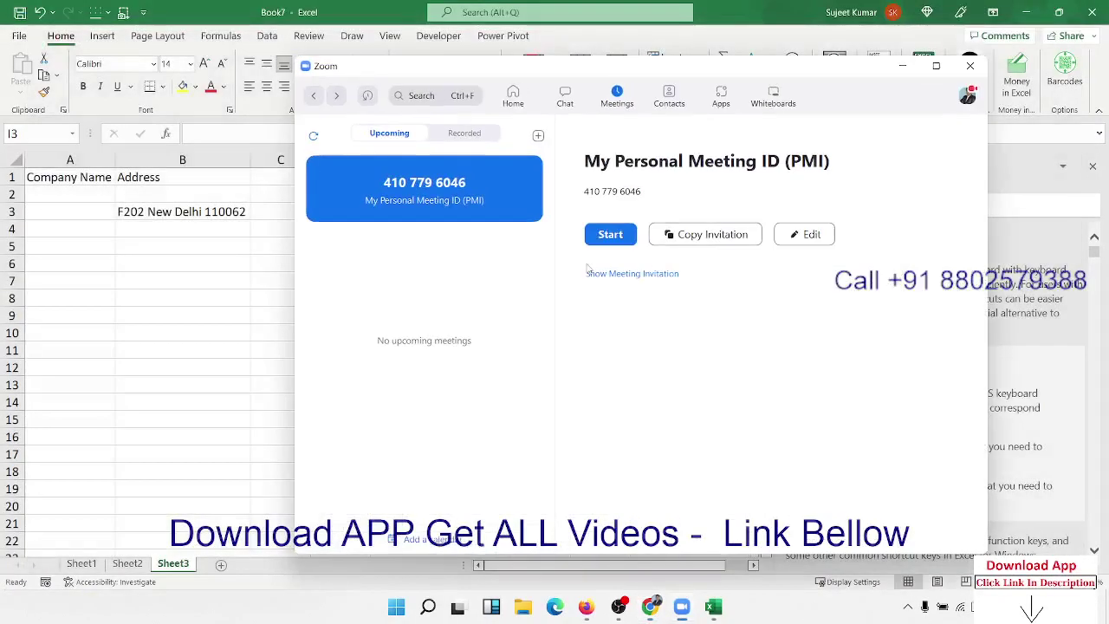